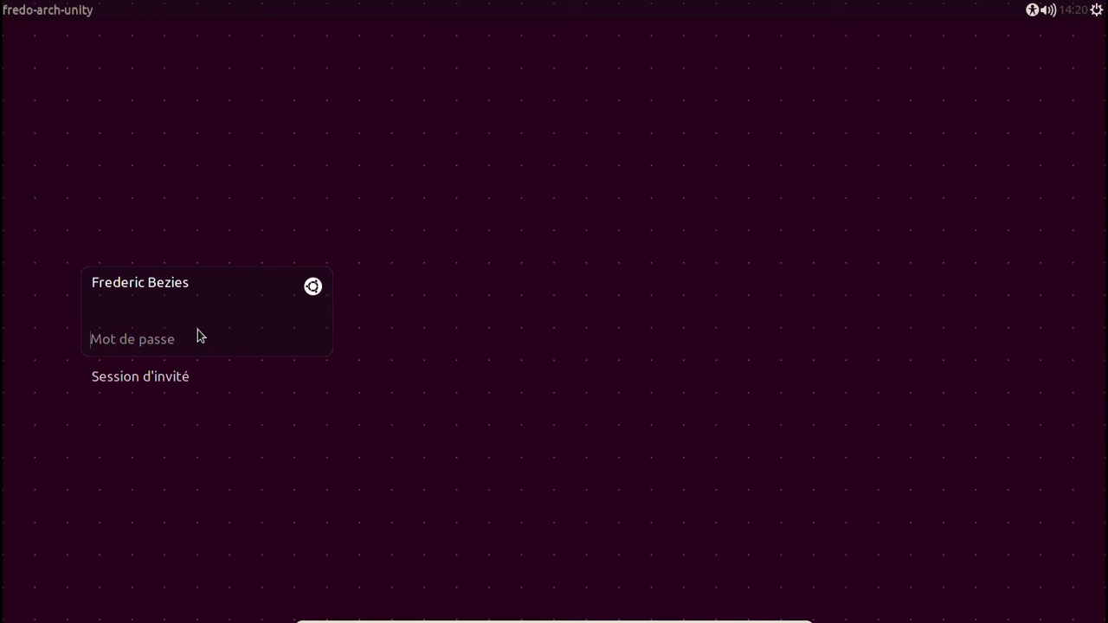
Step: Log in to the desktop session by entering the account password
text(********)
key(Return)
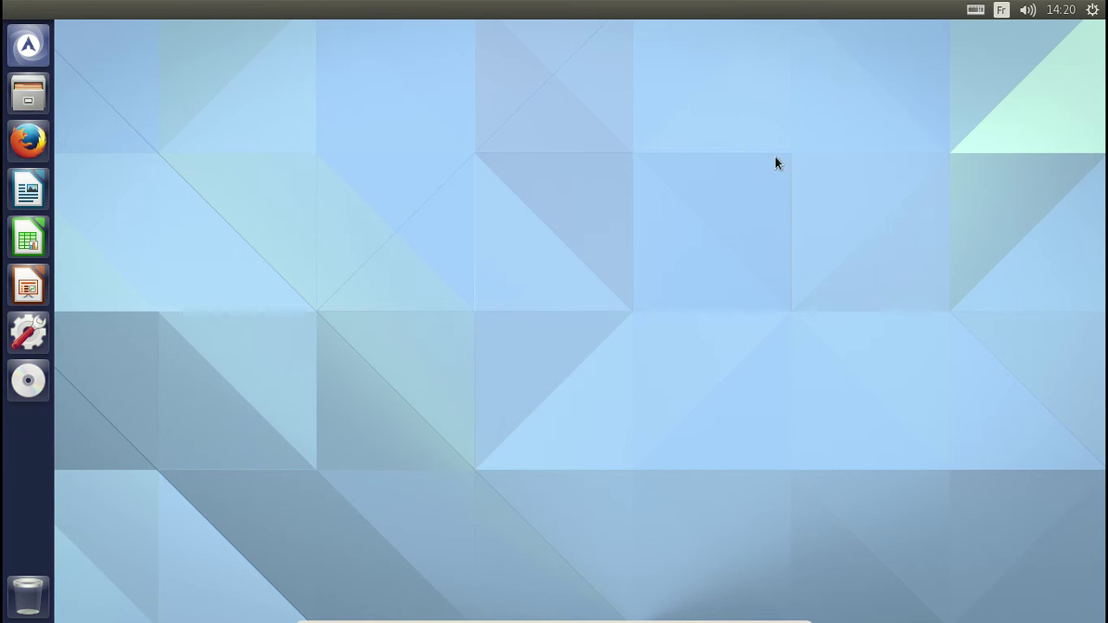
Step: Open the Time & Date settings and unlock them by entering the root password
click(1047, 9)
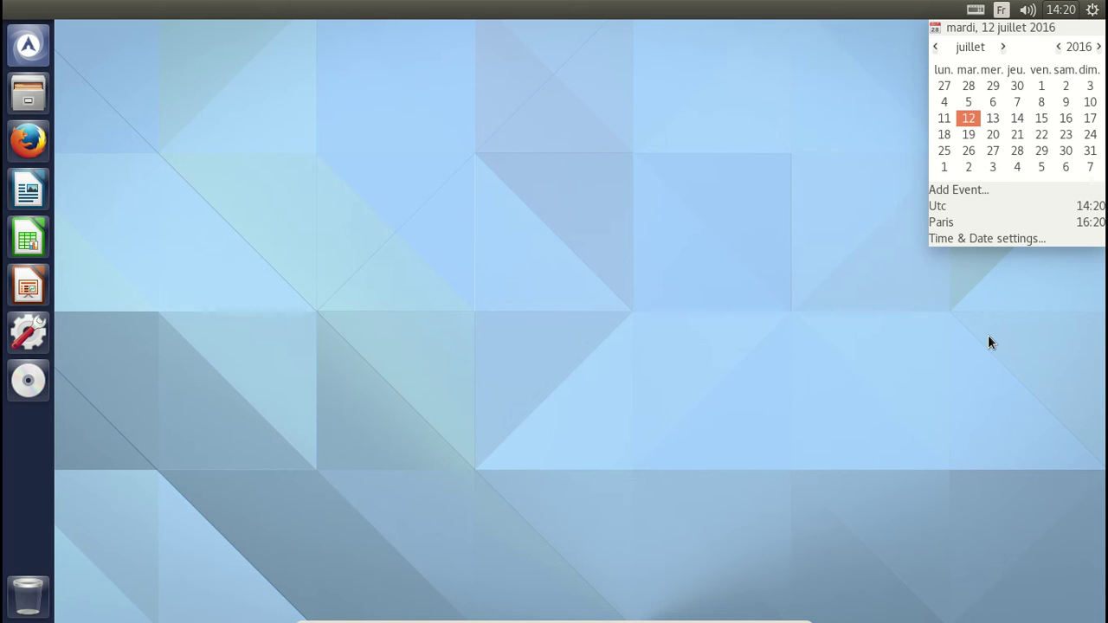
click(980, 234)
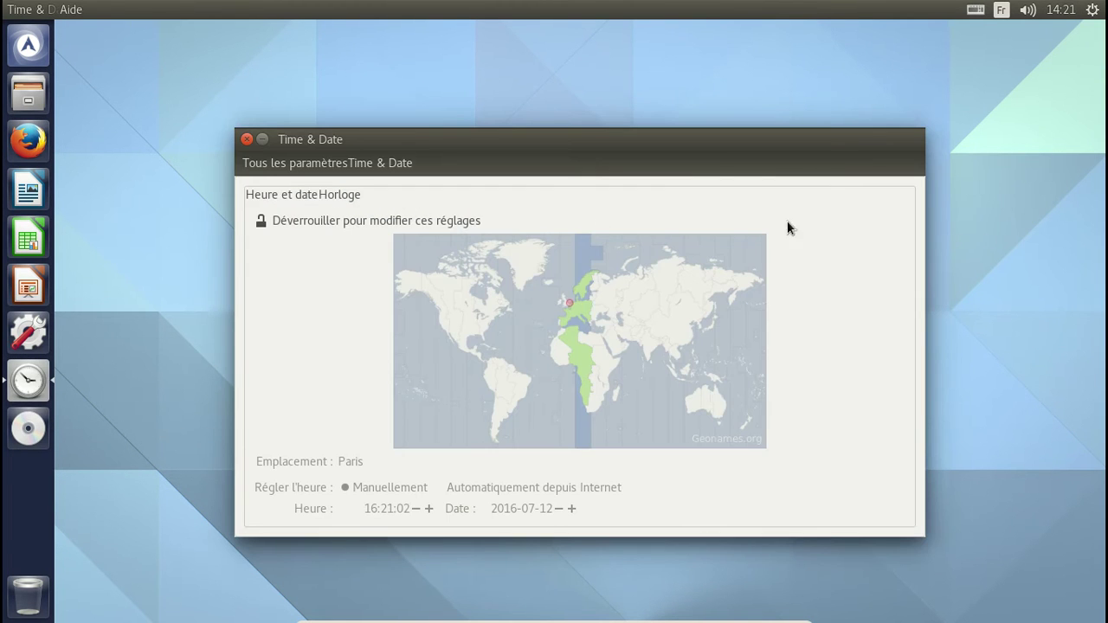
click(400, 220)
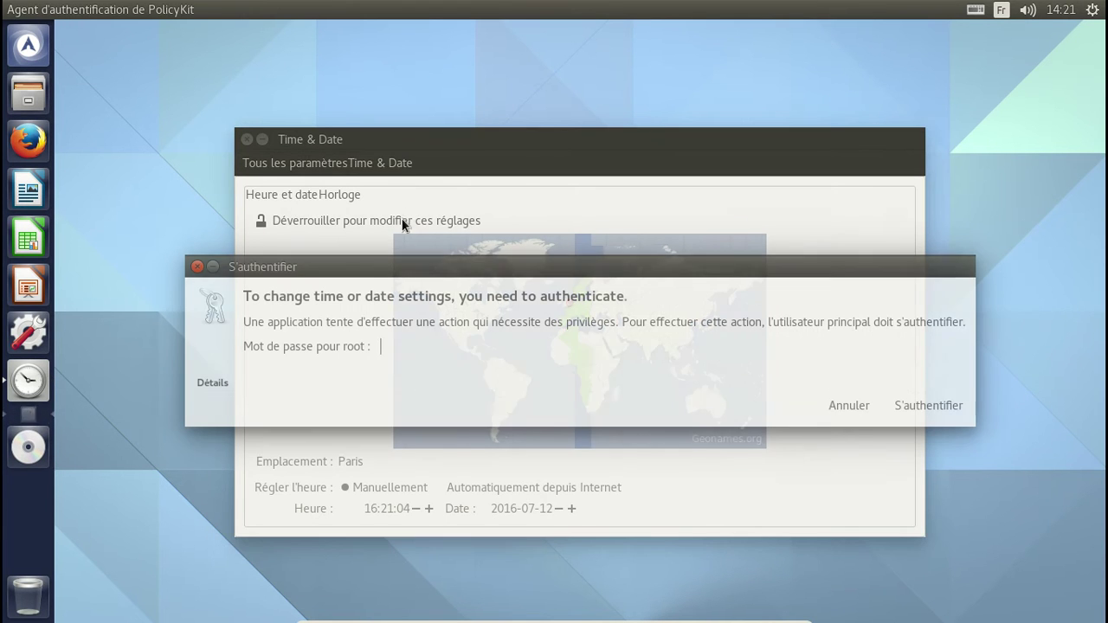
text(•••)
key(BackSpace)
key(BackSpace)
key(BackSpace)
text(••••••••)
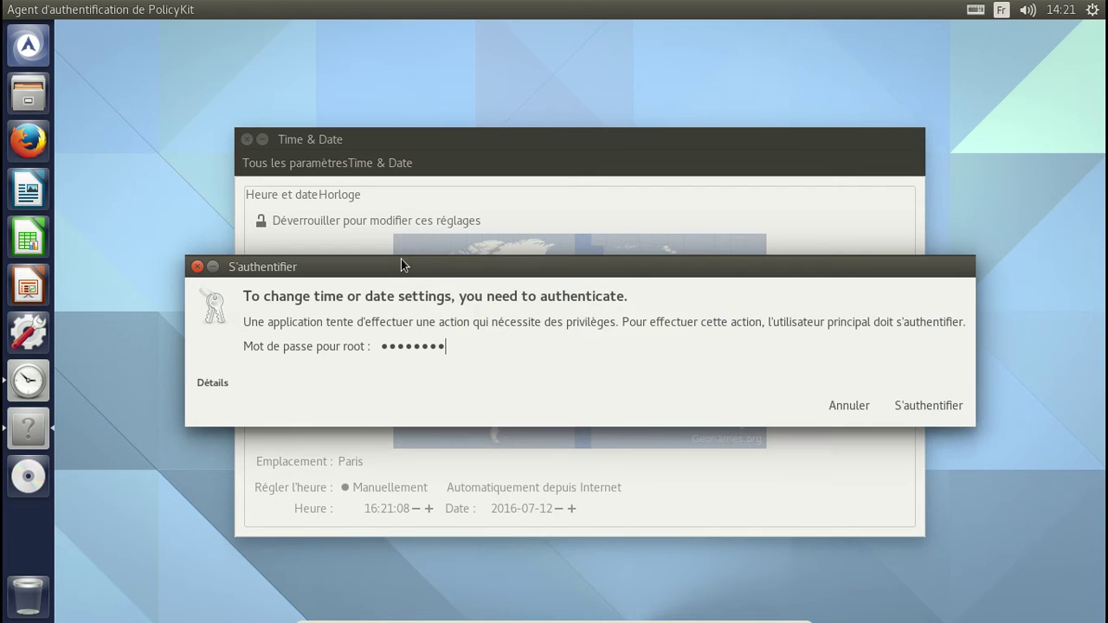
key(Return)
Step: Set the time zone location by picking France on the world map, and return to the overview of all settings
click(570, 332)
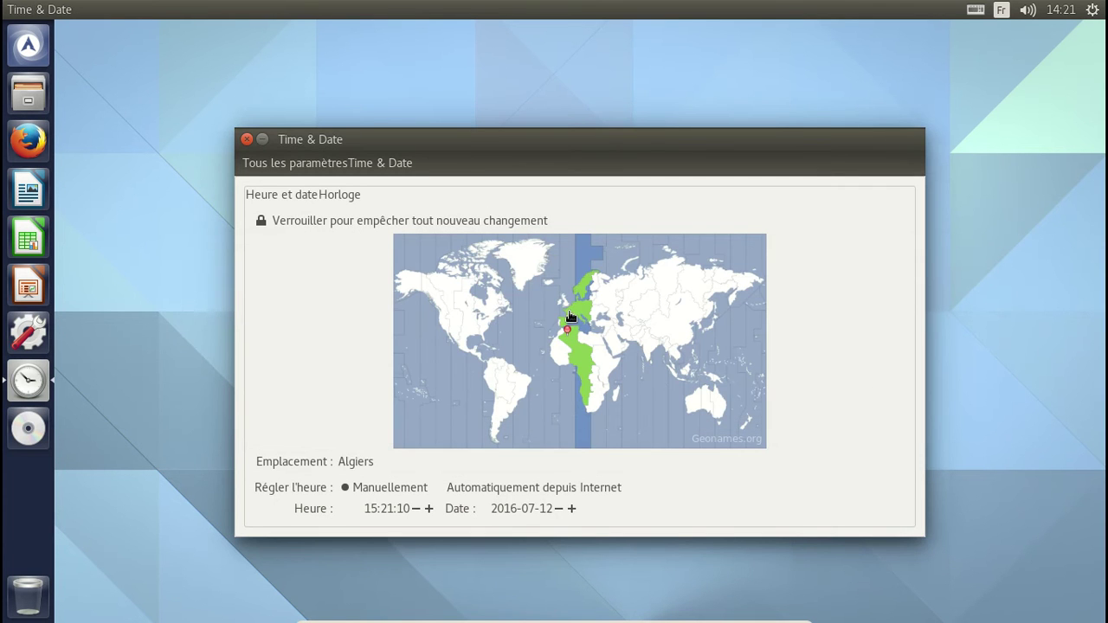
click(569, 310)
click(252, 163)
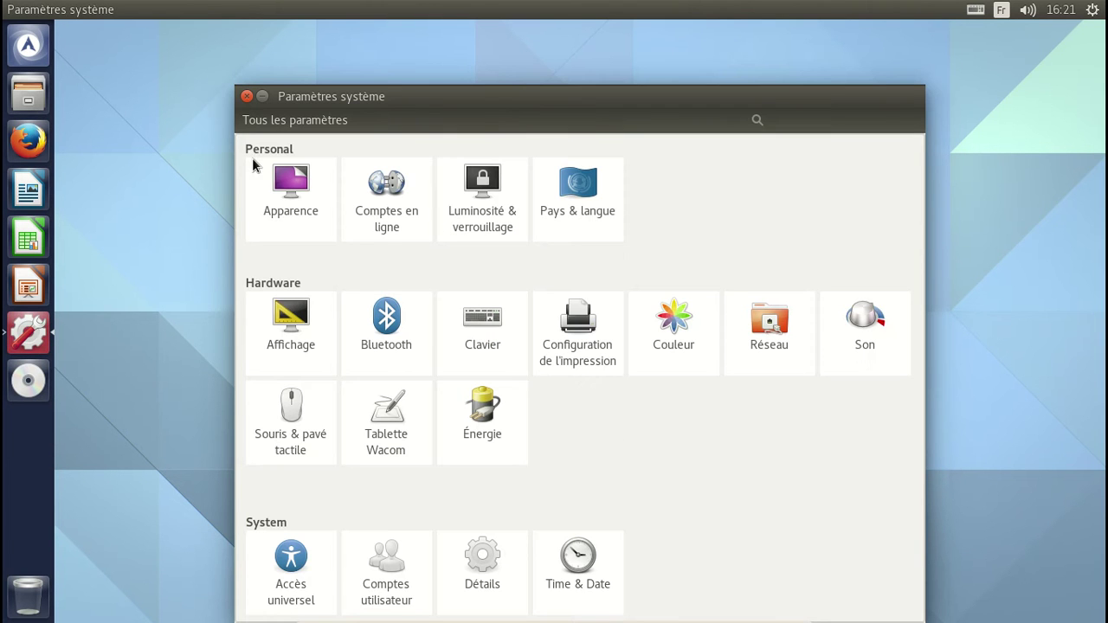
Step: Move the system settings window higher, and check the language, formats and input sources under Pays & langue before closing them
drag(462, 98, 439, 54)
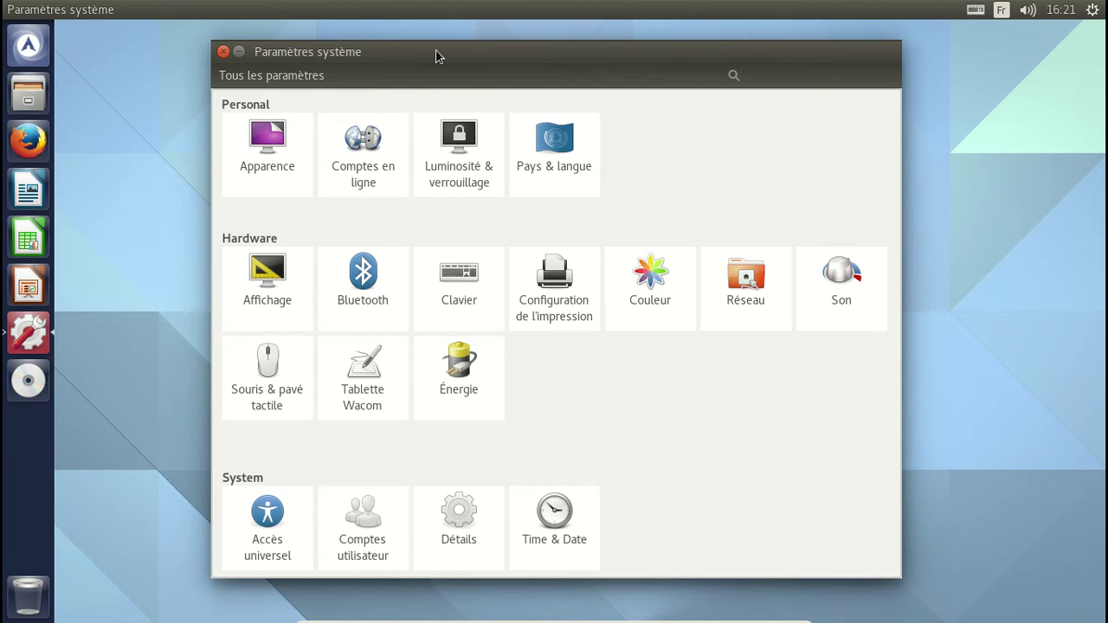
click(536, 149)
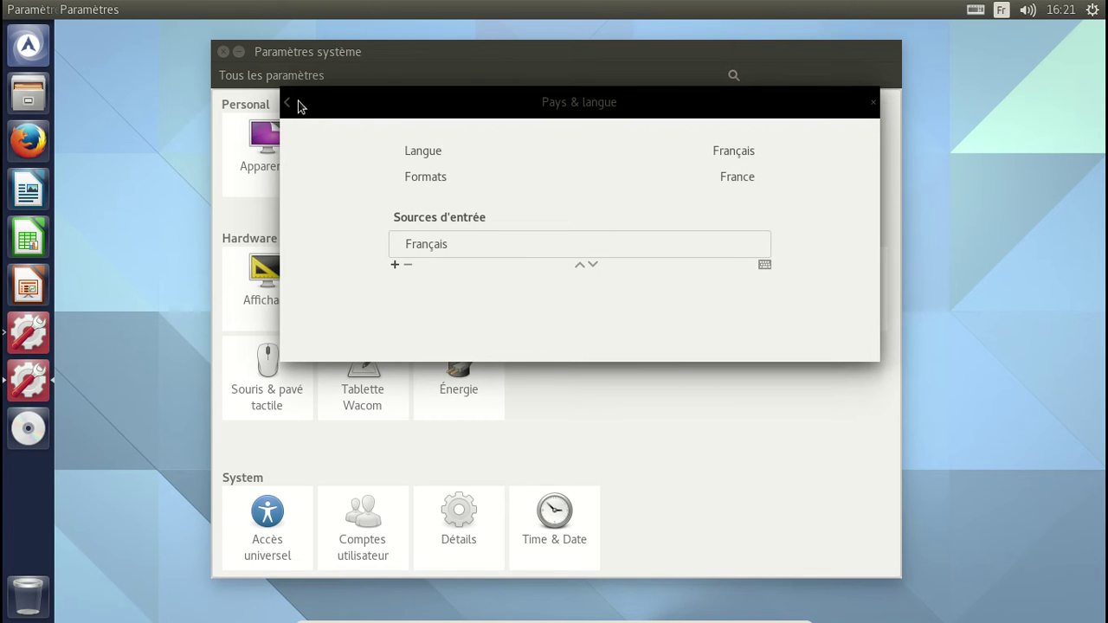
click(874, 102)
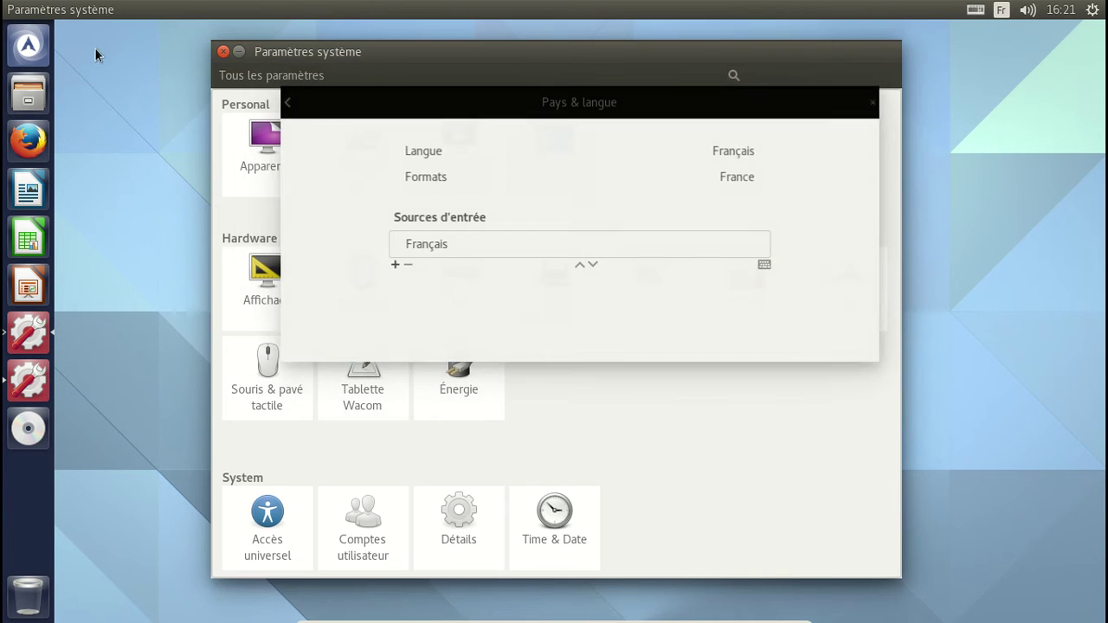
Step: Search the computer for the Terminal application using "ter"
click(40, 41)
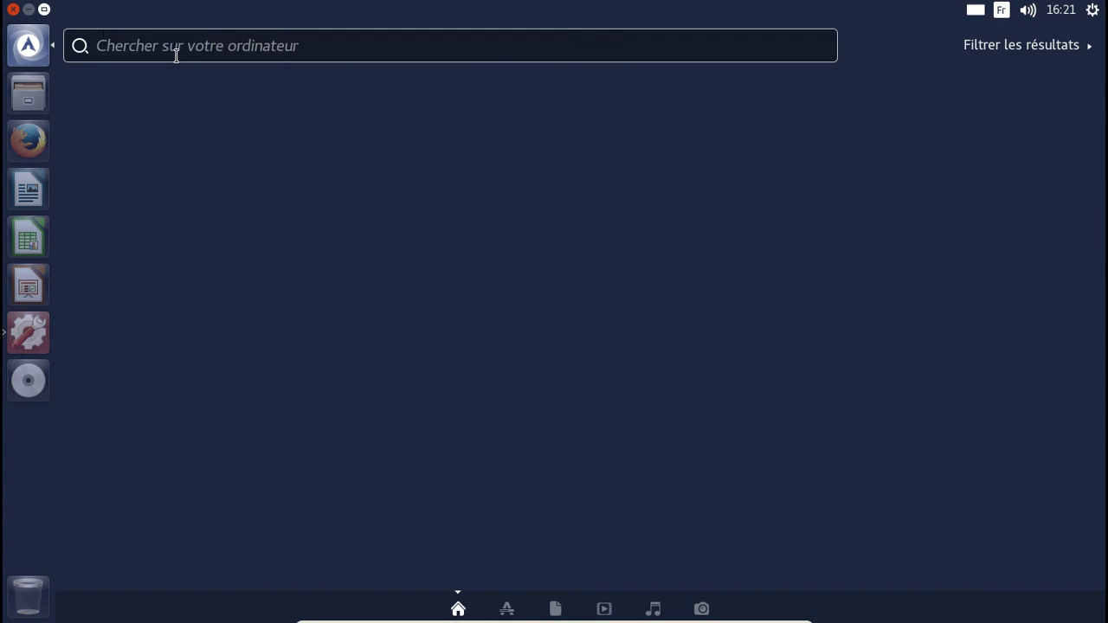
text(ter;)
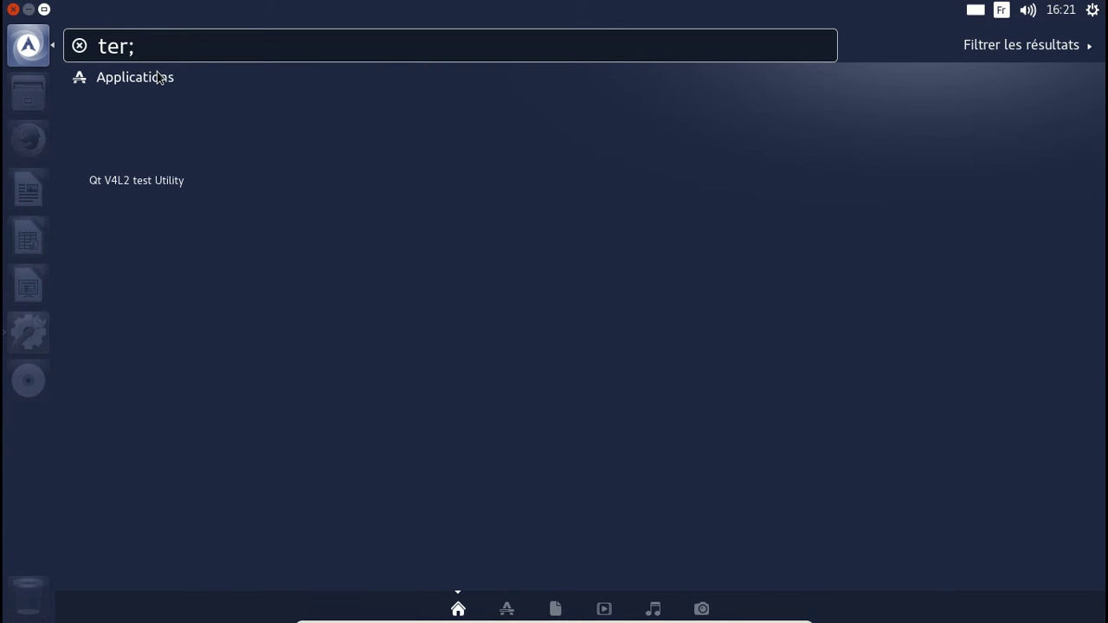
key(BackSpace)
text(;)
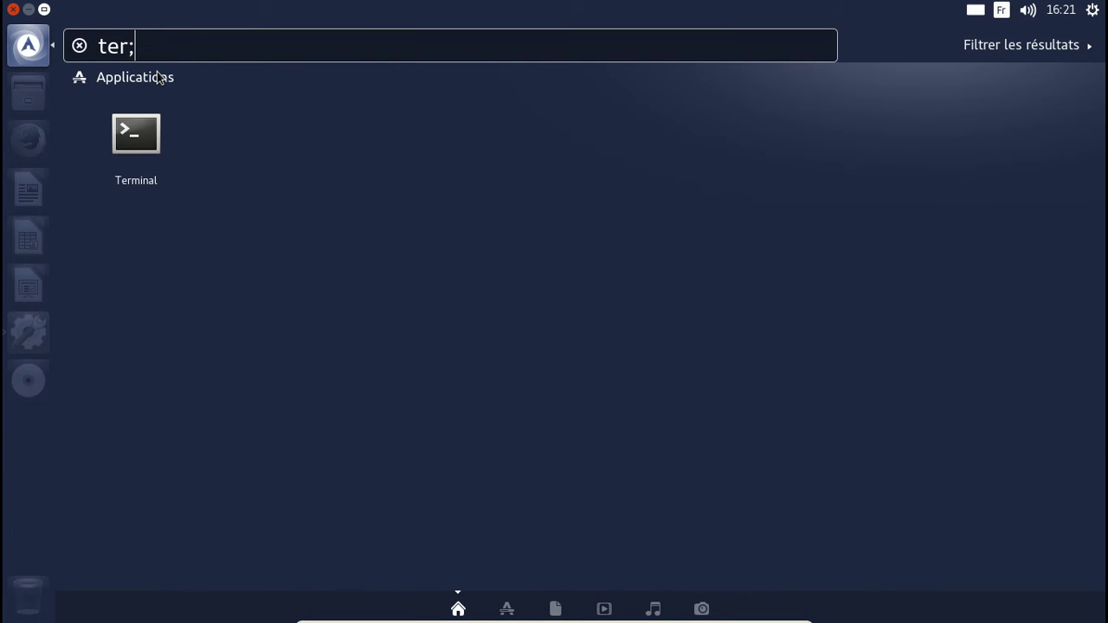
key(BackSpace)
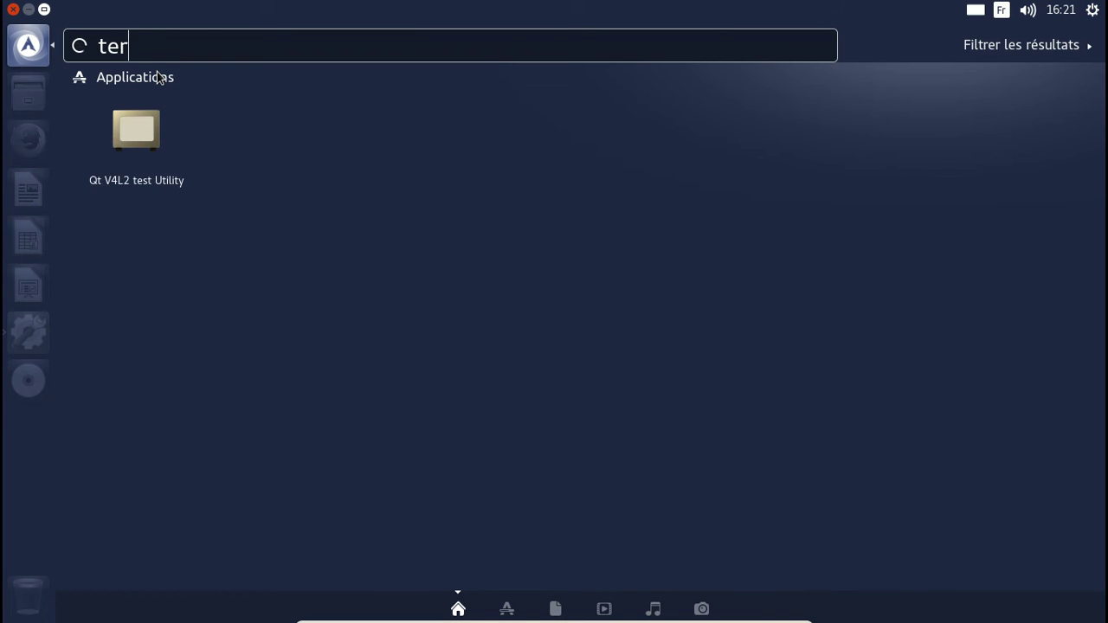
text(q)
key(BackSpace)
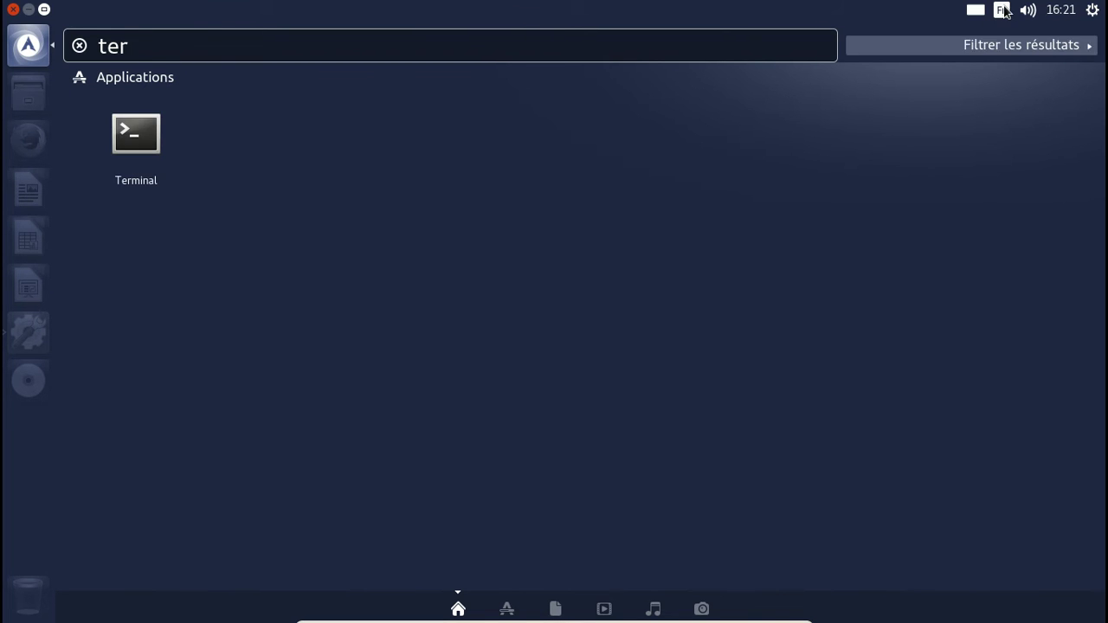
Step: Select French as the input source, inspect its keyboard layout chart, and close the chart
click(1001, 10)
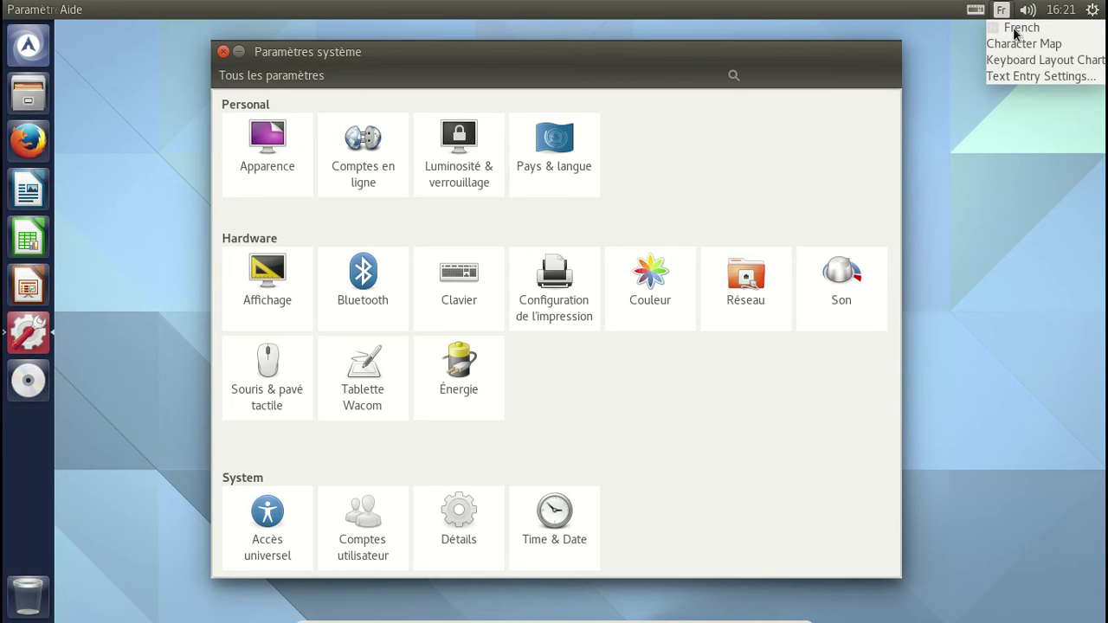
click(1016, 33)
click(1004, 11)
click(1023, 61)
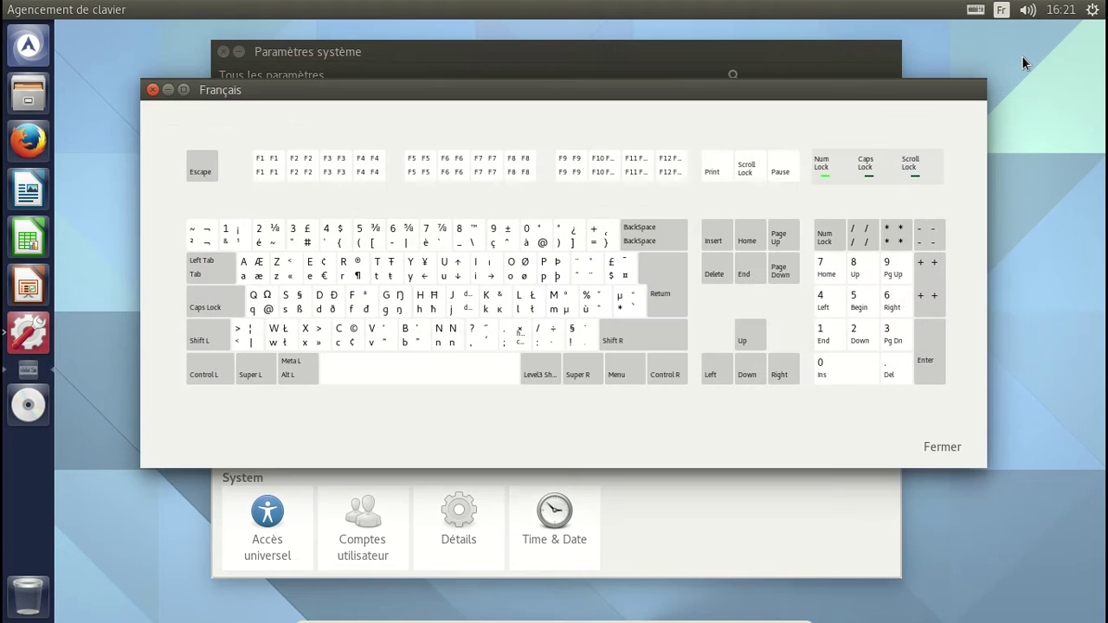
click(153, 90)
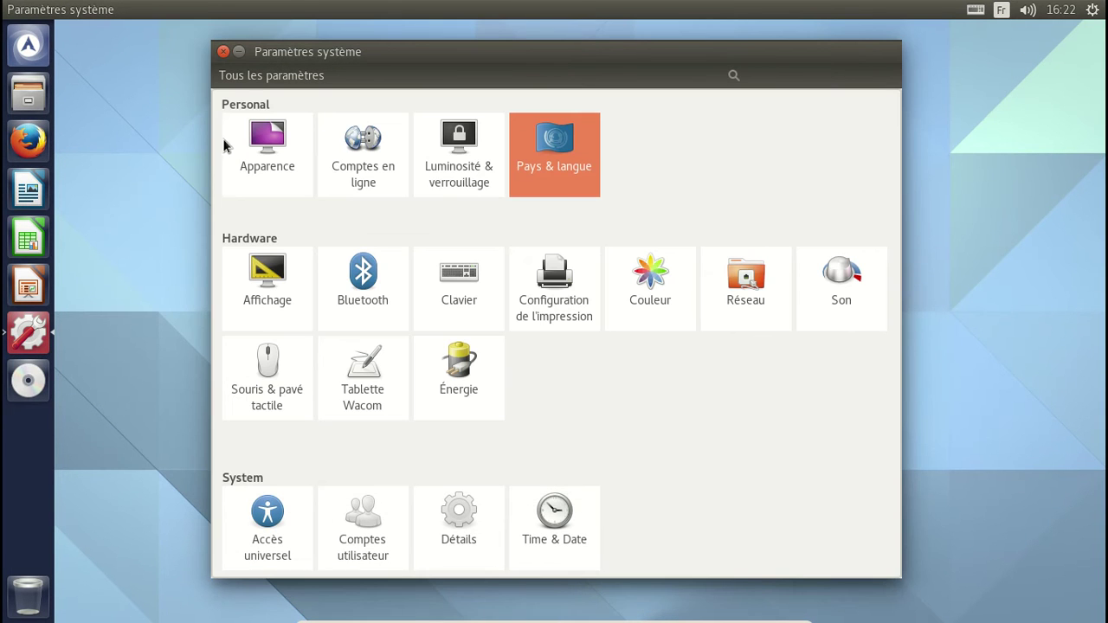
Step: Test the keyboard layout by entering "a" in the computer search and clearing it
click(36, 52)
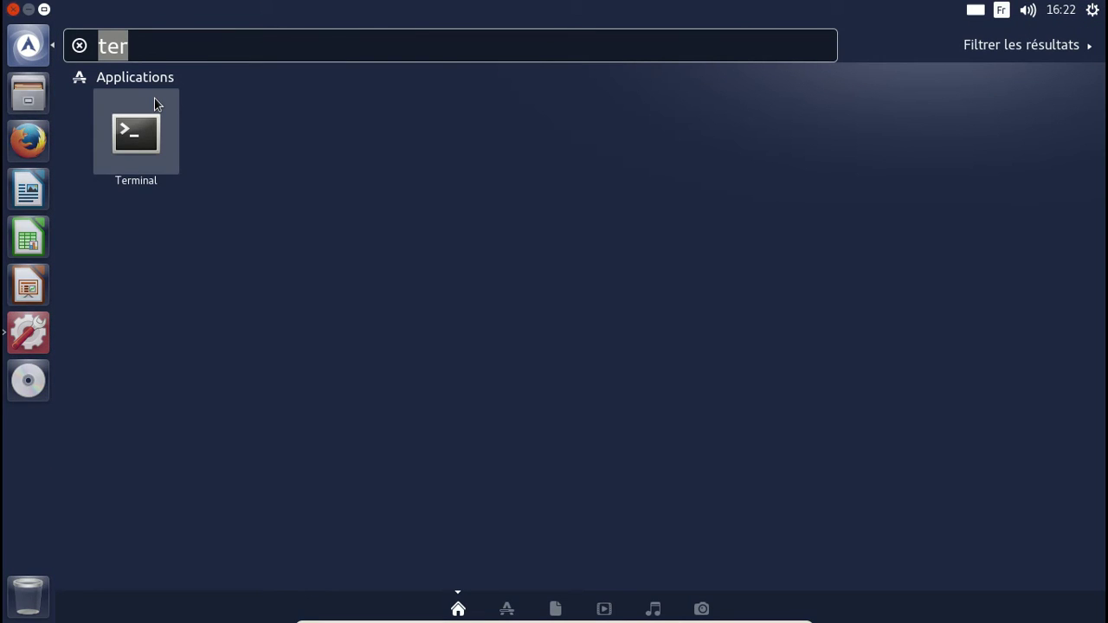
text(a)
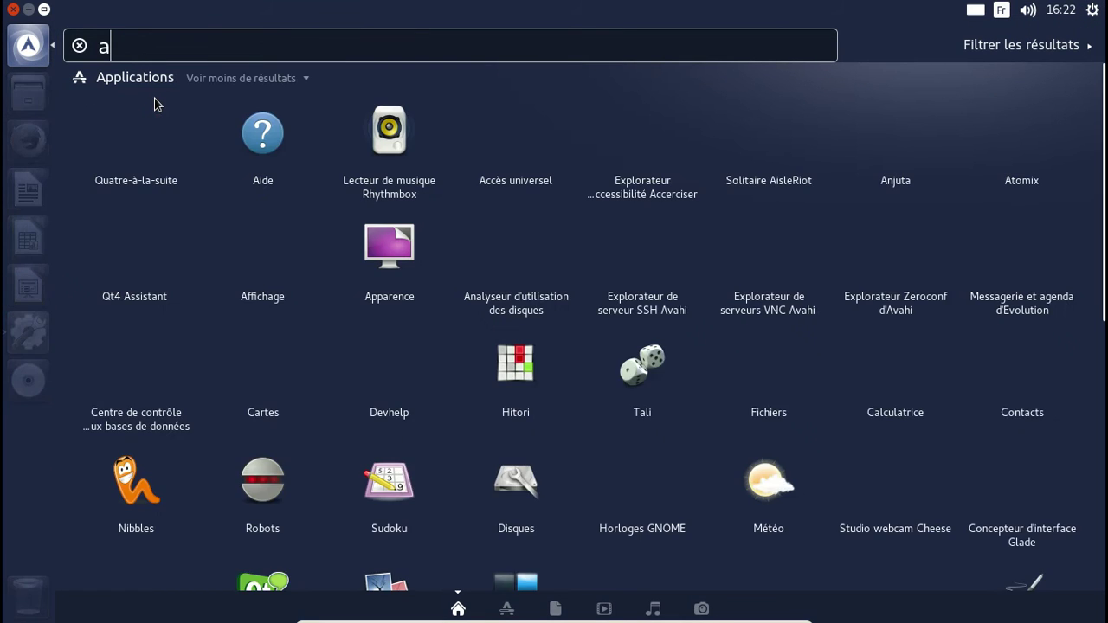
key(BackSpace)
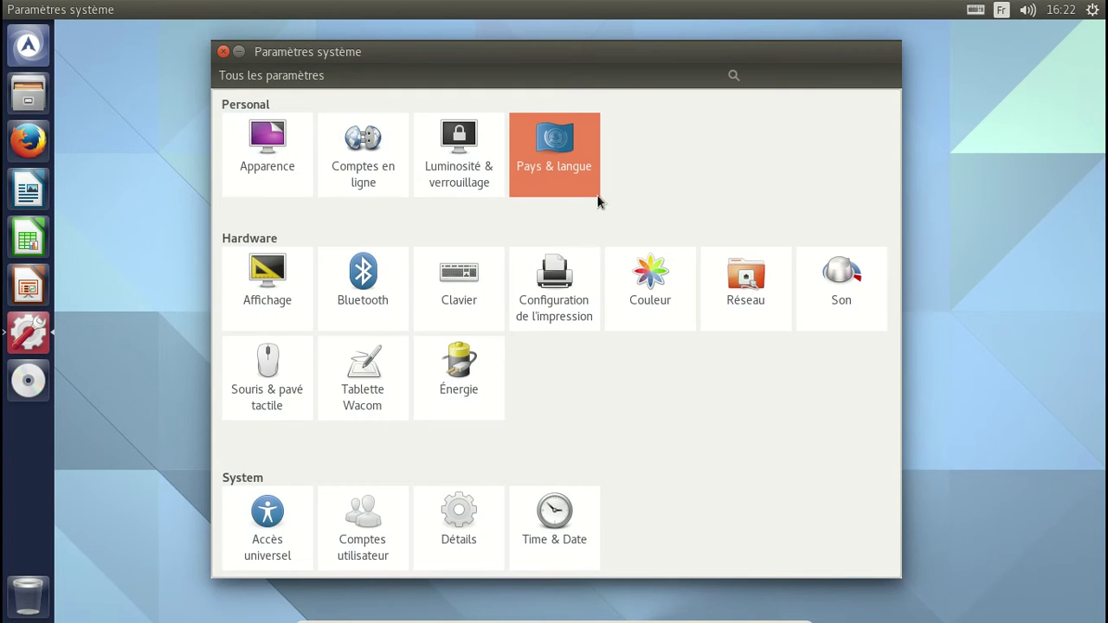
Step: View the system summary under Détails and the screen settings under Affichage, returning to the overview of all settings
click(465, 519)
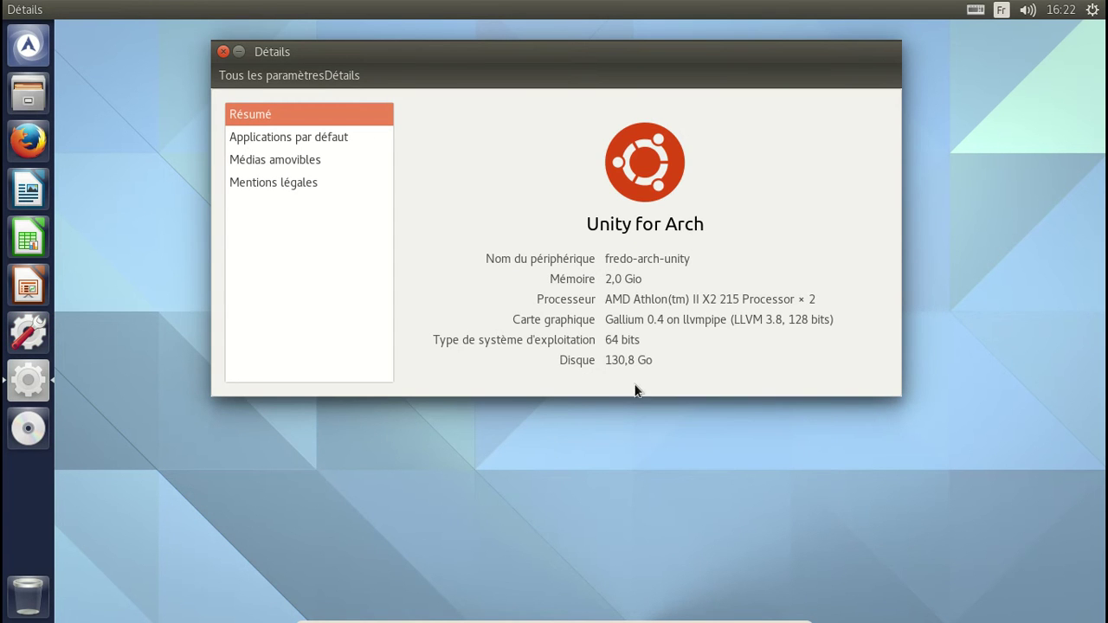
click(237, 77)
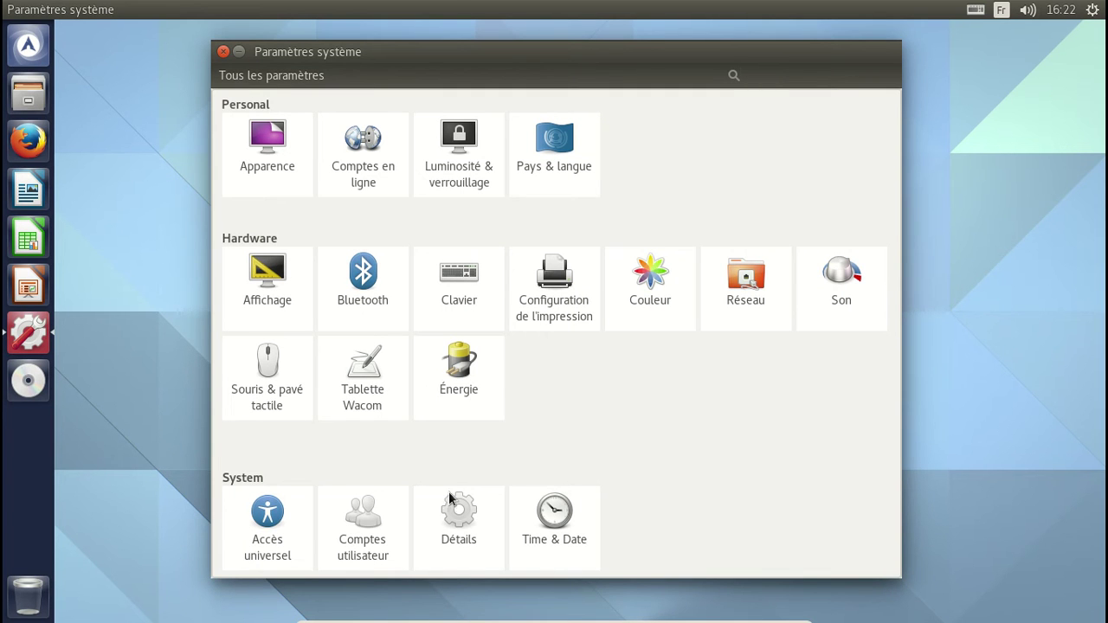
click(260, 299)
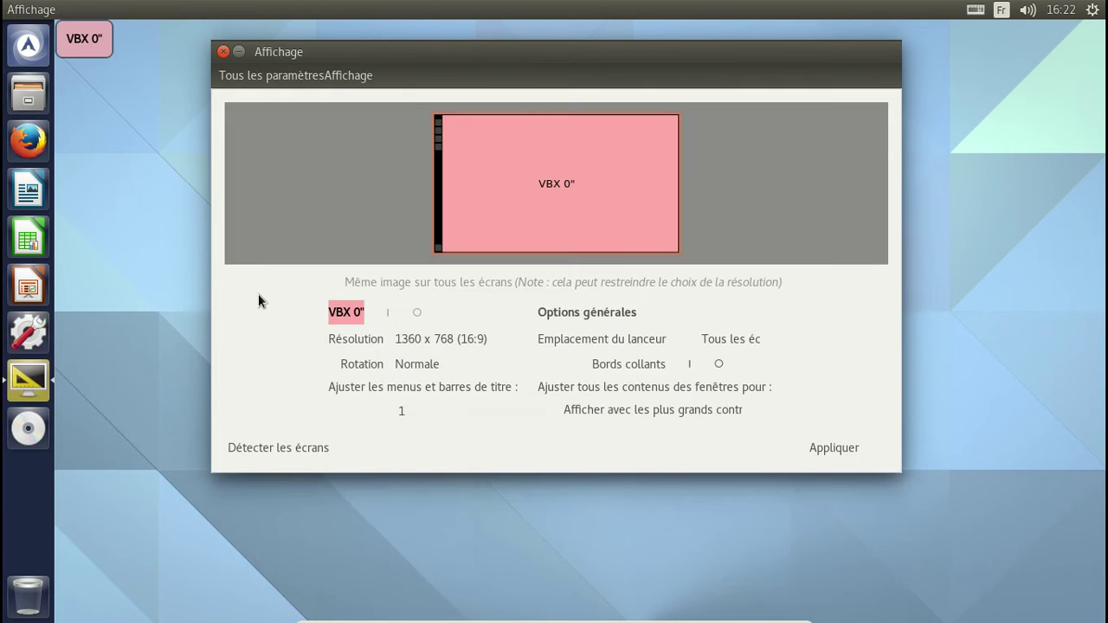
click(256, 77)
Step: Set the desktop theme to Radiance in the Apparence settings
click(274, 141)
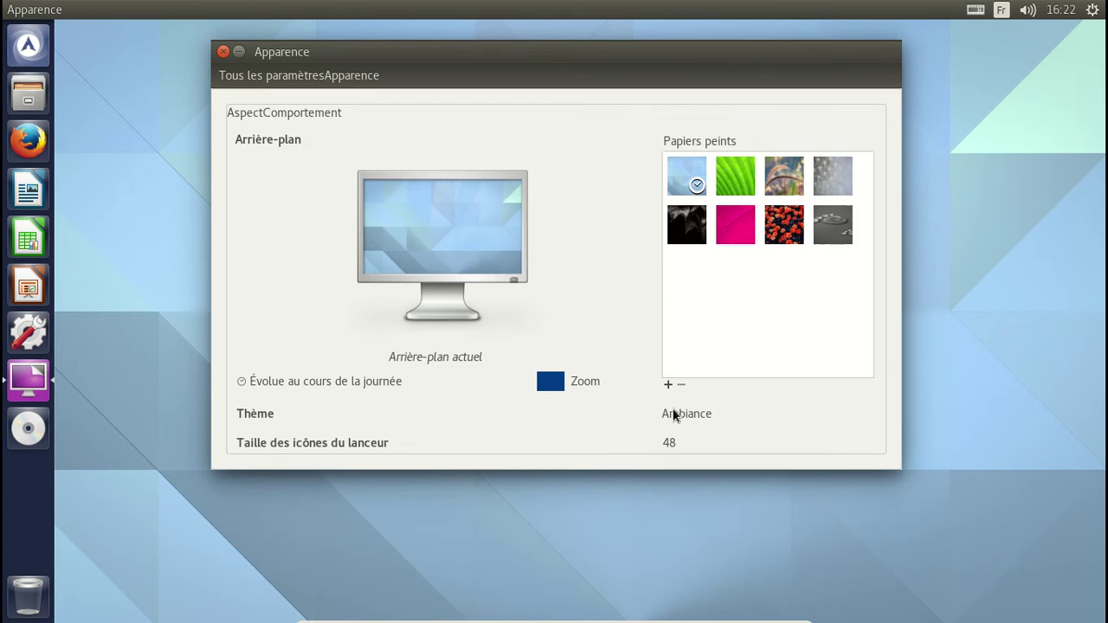
click(686, 415)
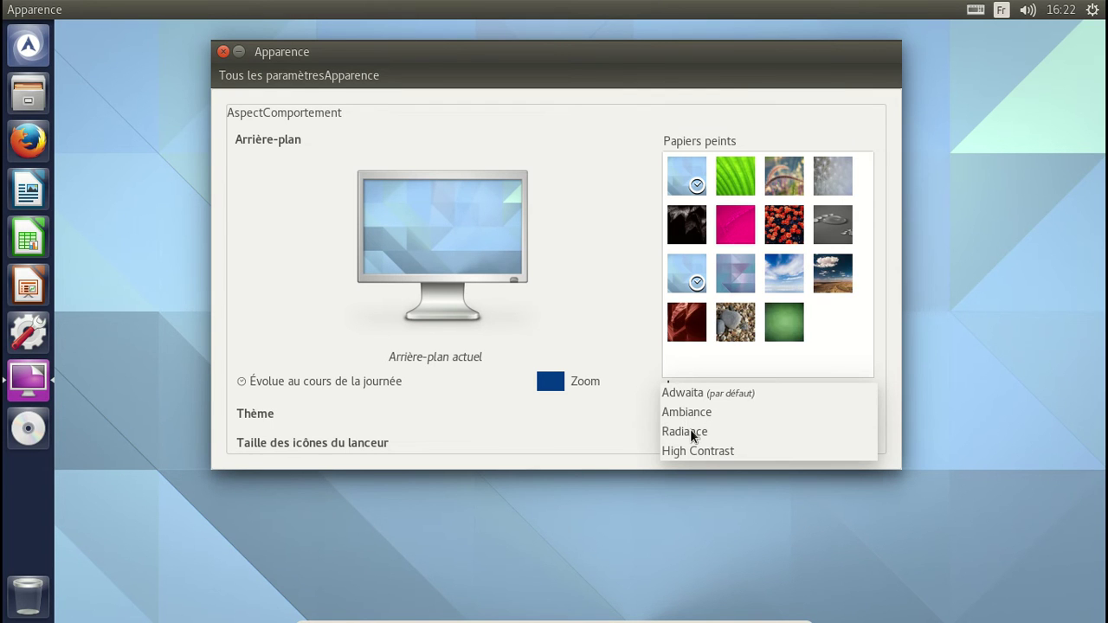
key(Escape)
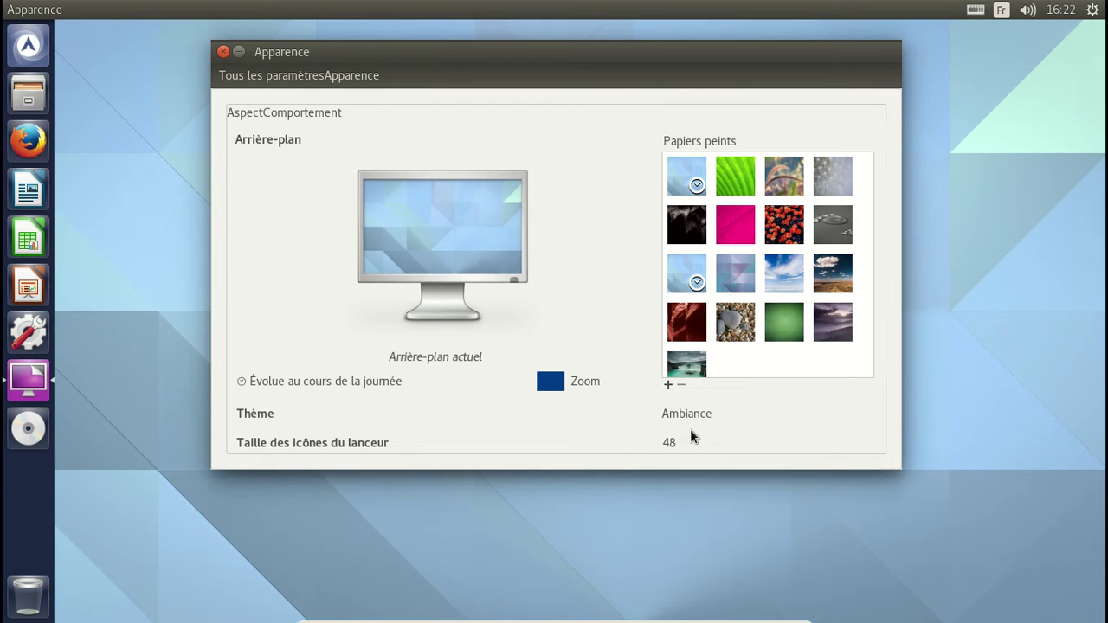
scroll(686, 421, down, 1)
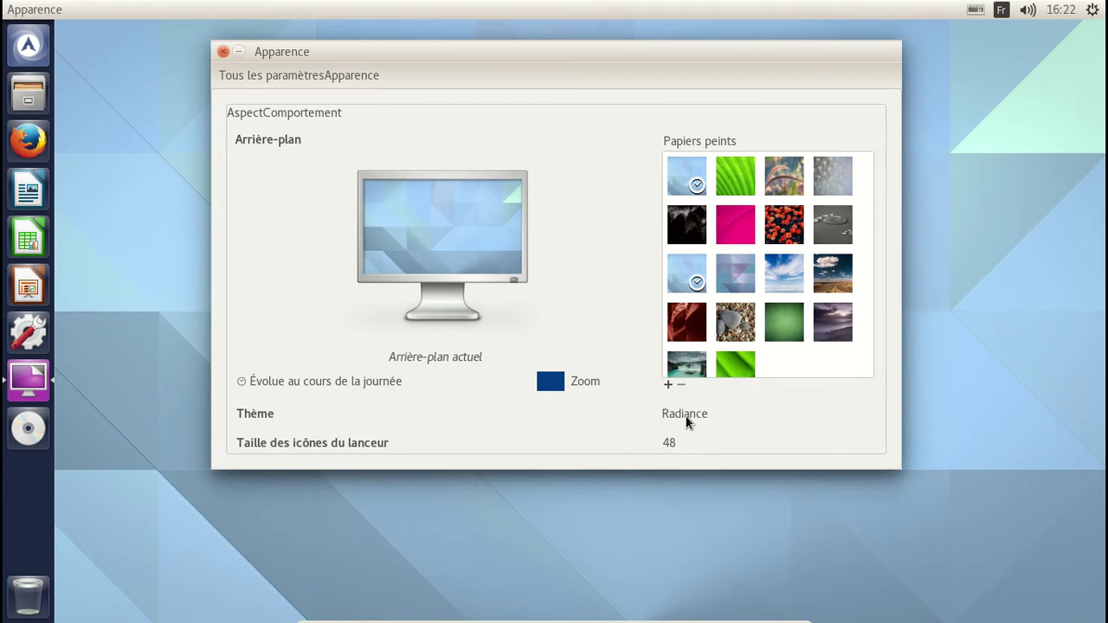
Step: Set the desktop theme back to Ambiance and close the Apparence settings
click(687, 421)
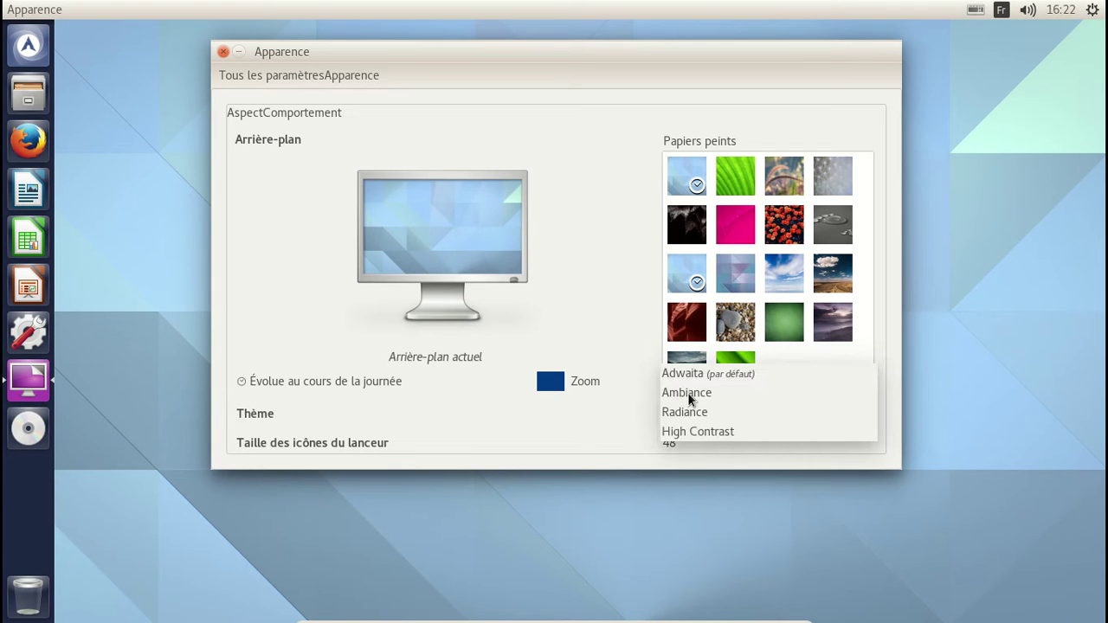
click(690, 396)
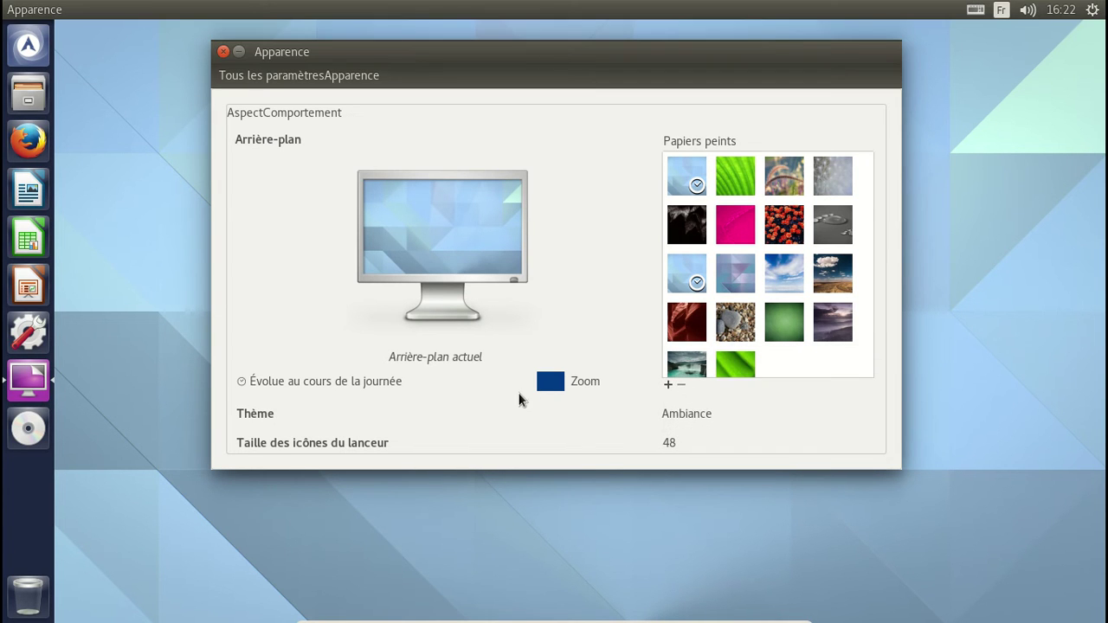
click(223, 51)
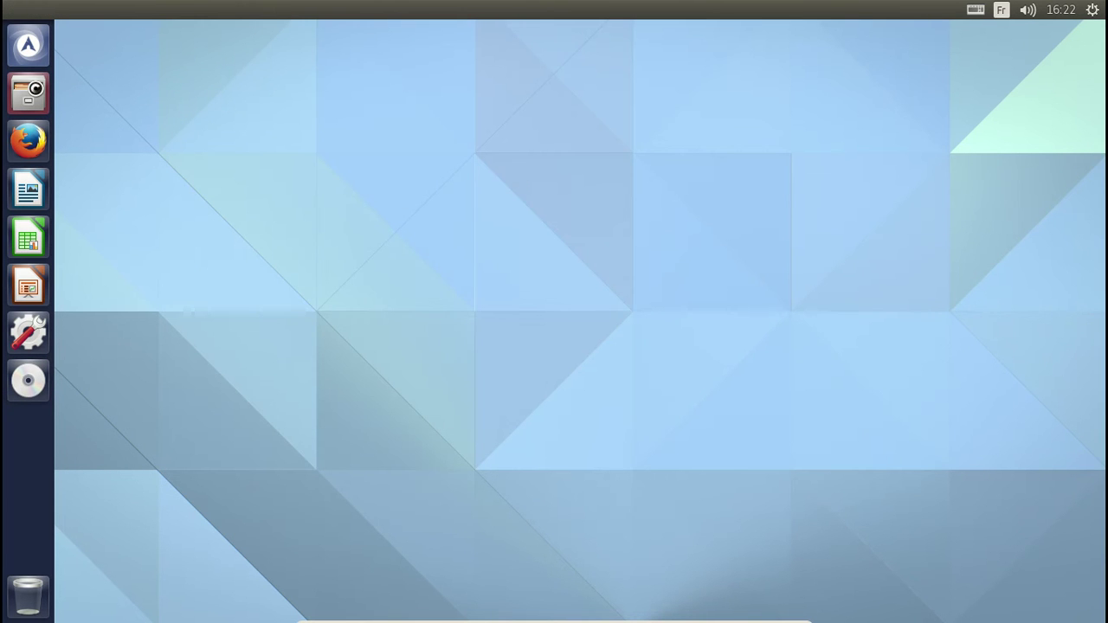
Step: Open the home folder in the file manager, examine the Fichiers application menu, and dismiss it
click(36, 94)
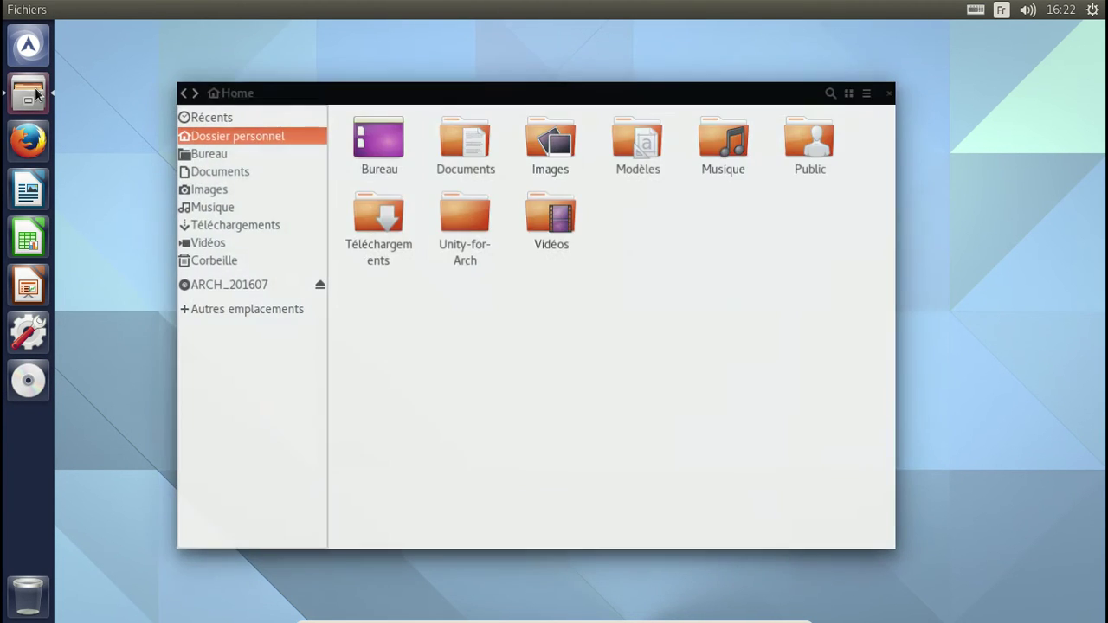
click(79, 10)
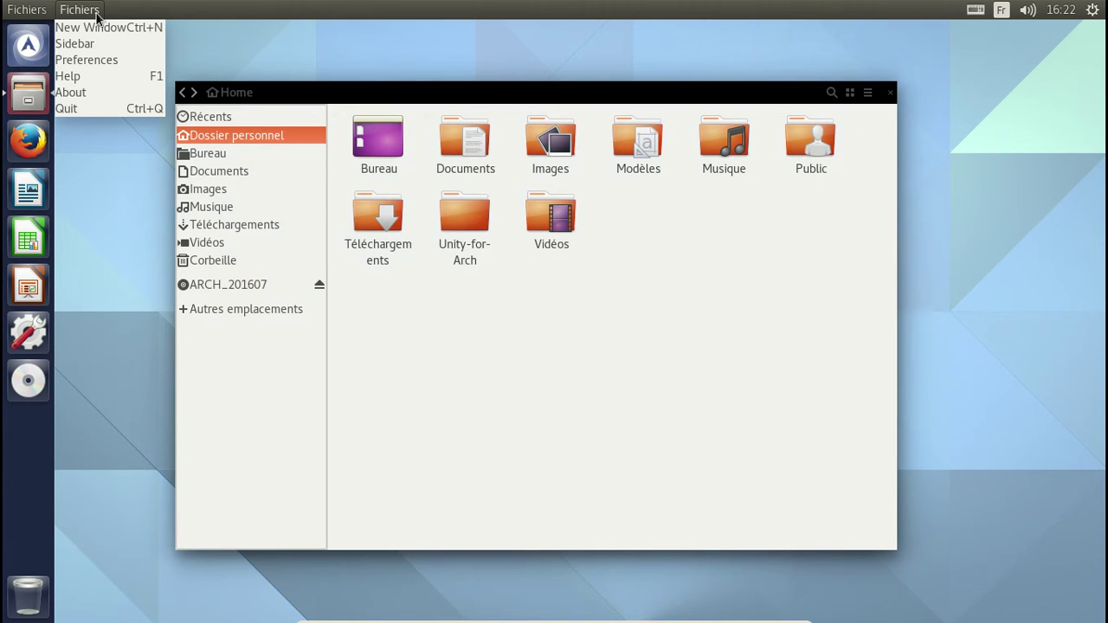
click(205, 39)
Step: Search the applications for "dconf", open Éditeur dconf, and accept its caution notice
click(45, 45)
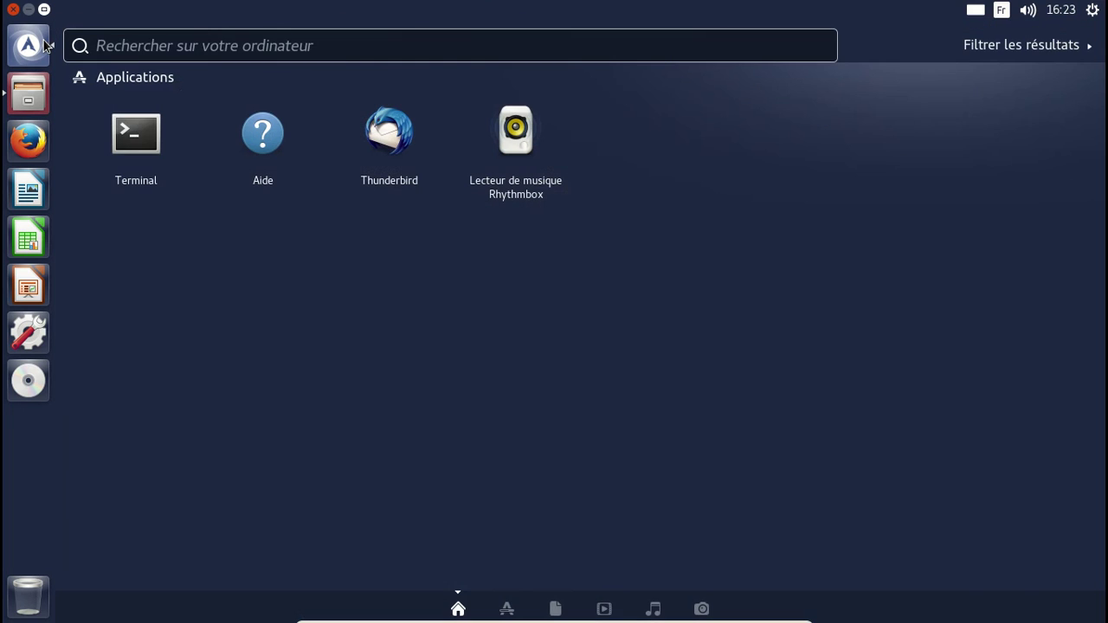
text(don)
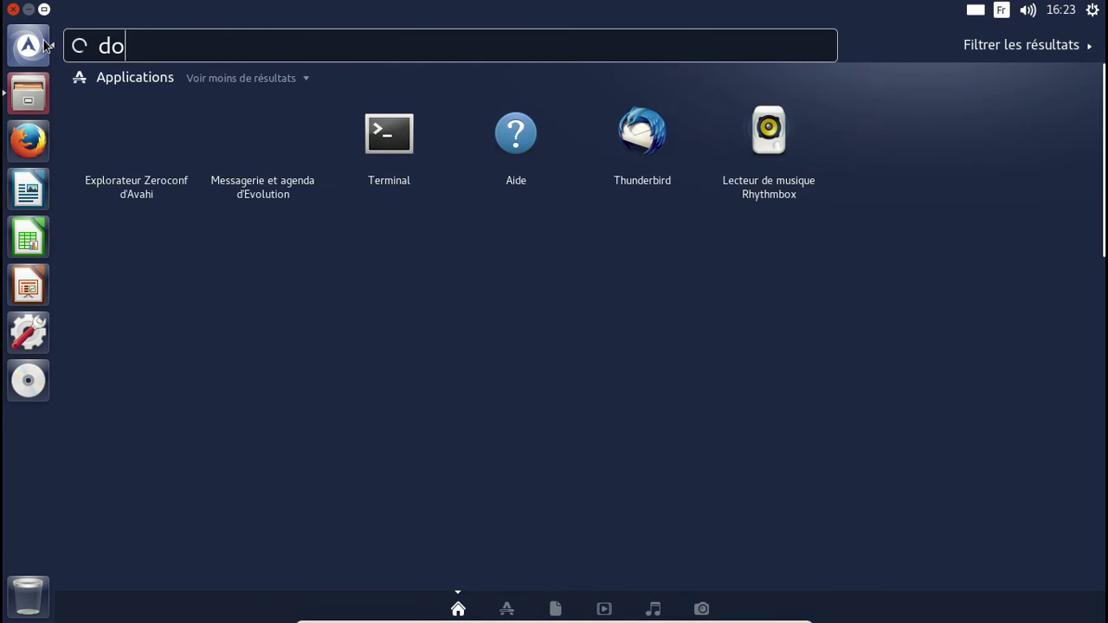
key(BackSpace)
key(BackSpace)
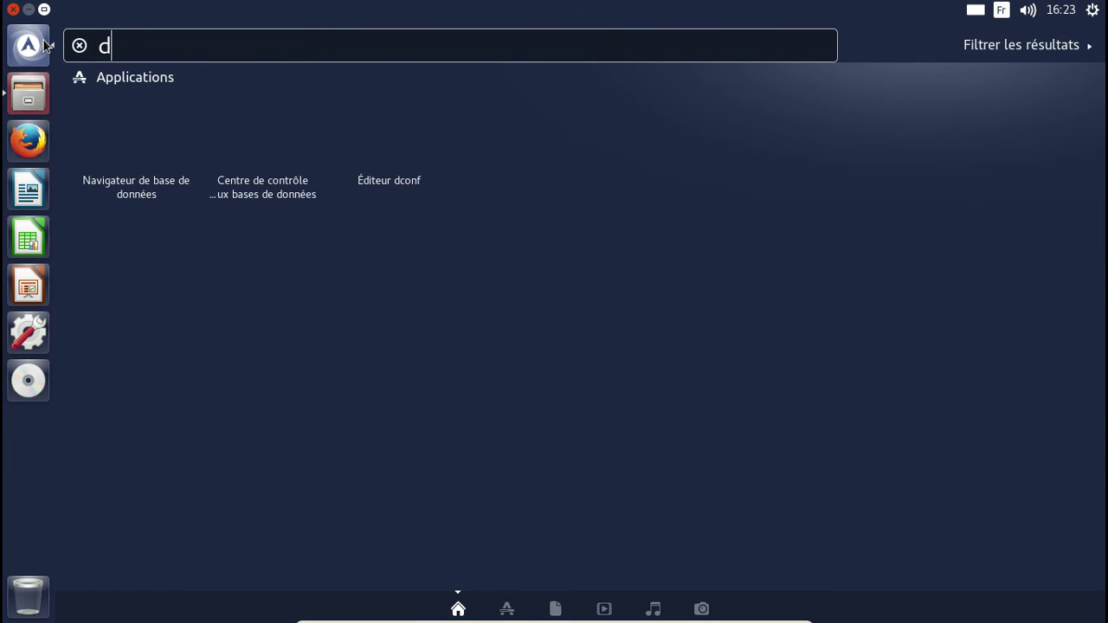
text(conf)
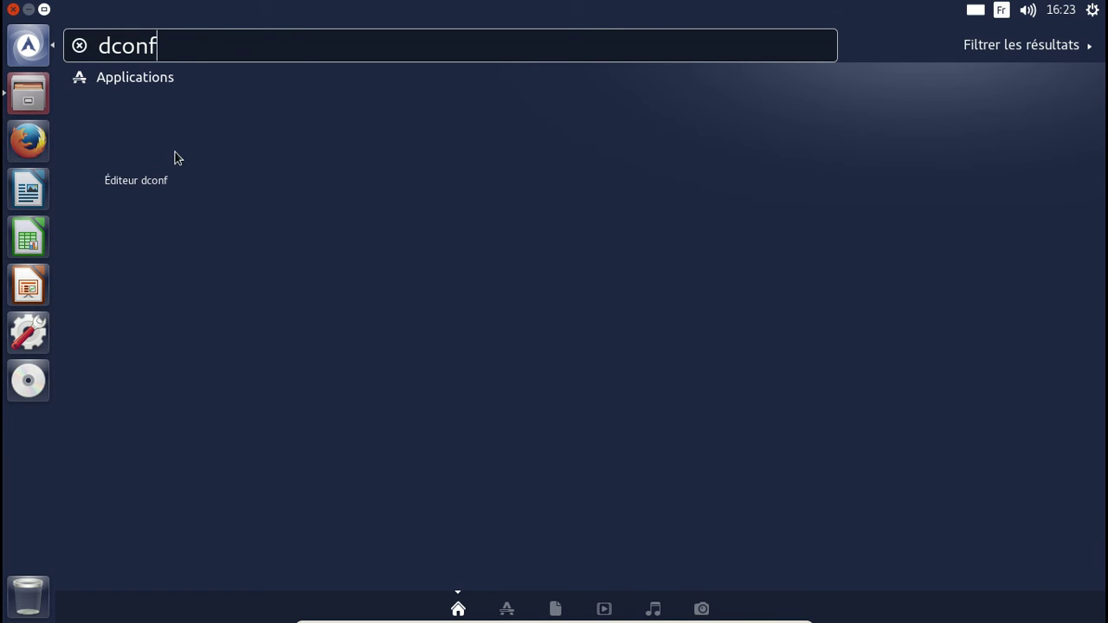
click(158, 140)
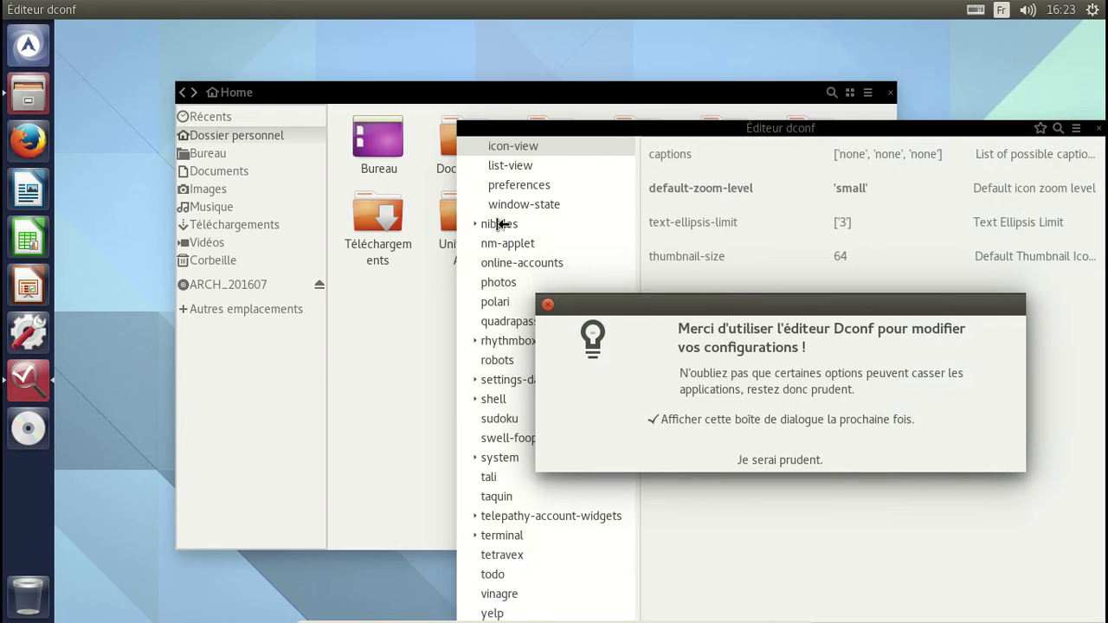
click(791, 457)
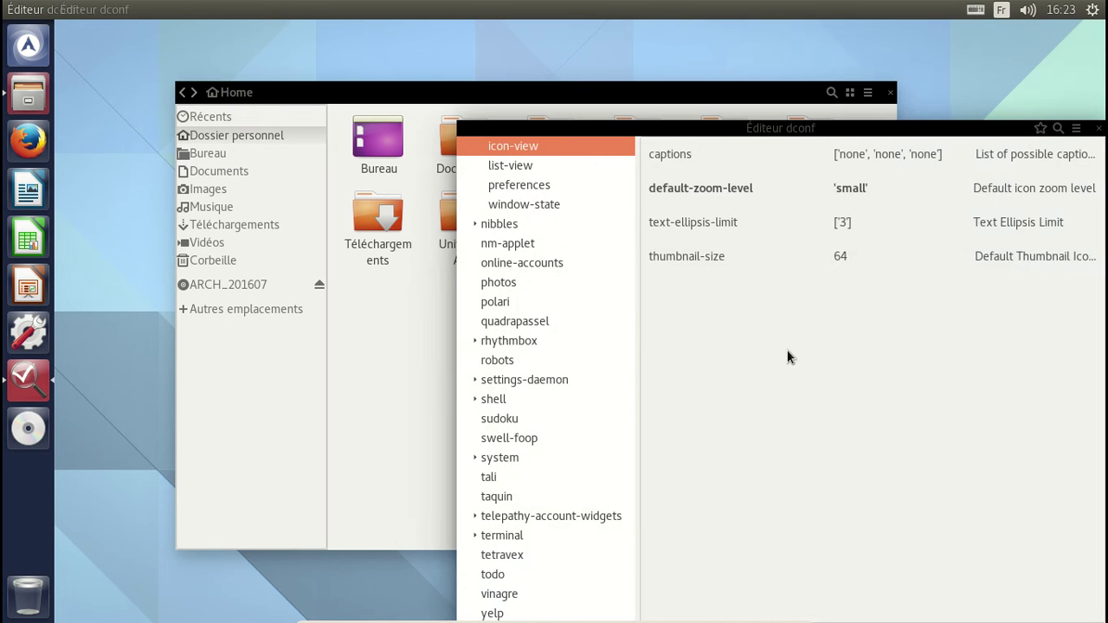
Step: Set default-zoom-level under org.gnome.nautilus.icon-view to 'standard' and reopen the home folder in a fresh file manager window
scroll(592, 258, up, 4)
scroll(592, 257, up, 15)
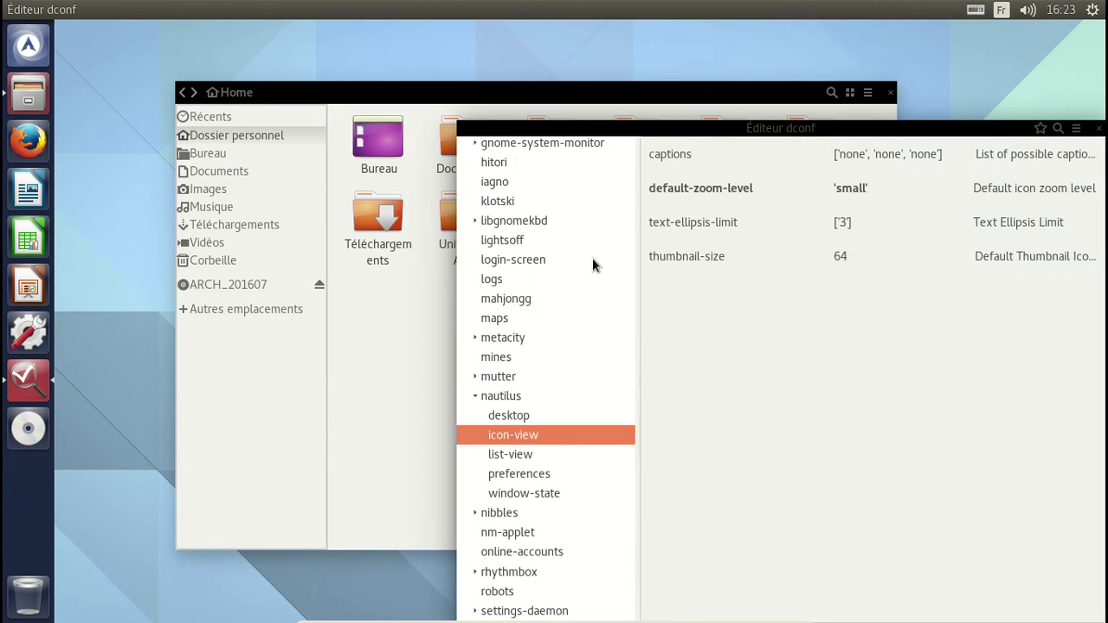
scroll(592, 258, up, 5)
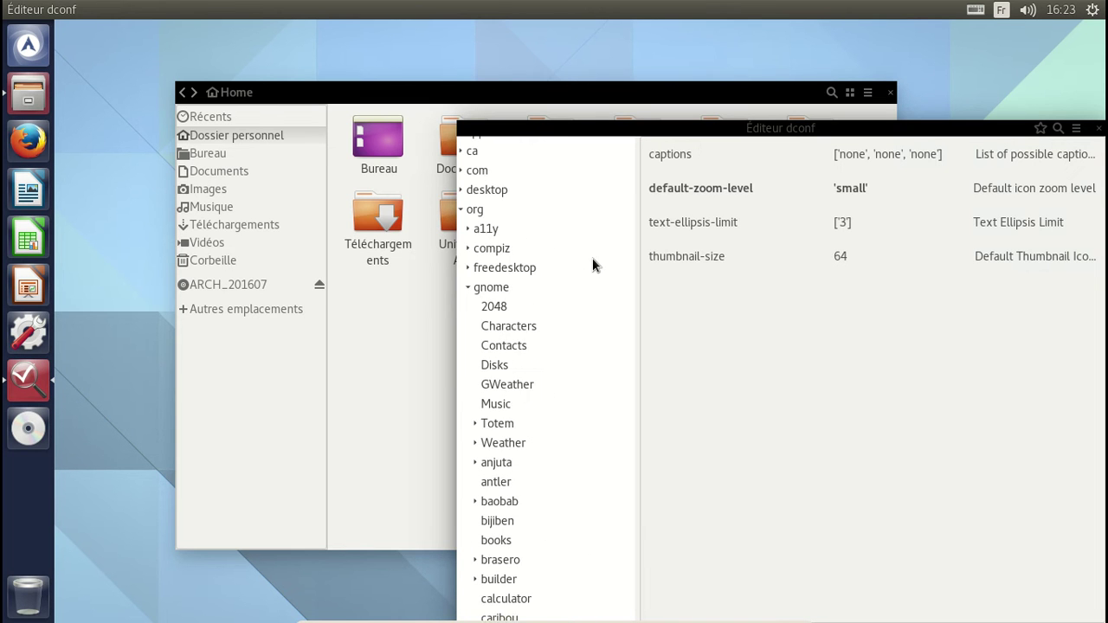
scroll(554, 273, down, 20)
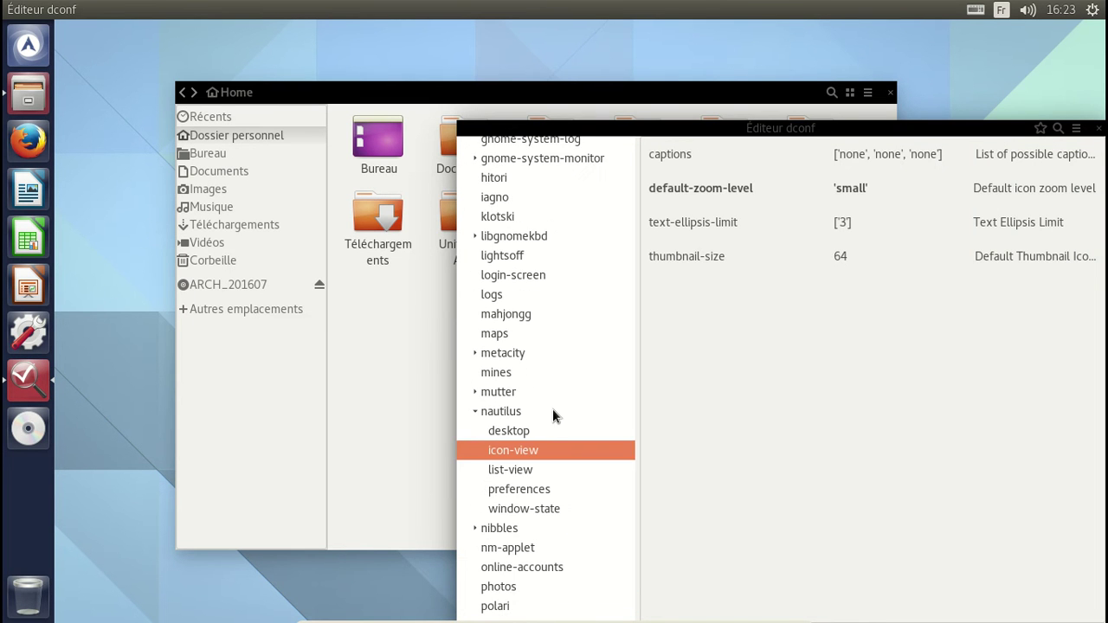
click(990, 189)
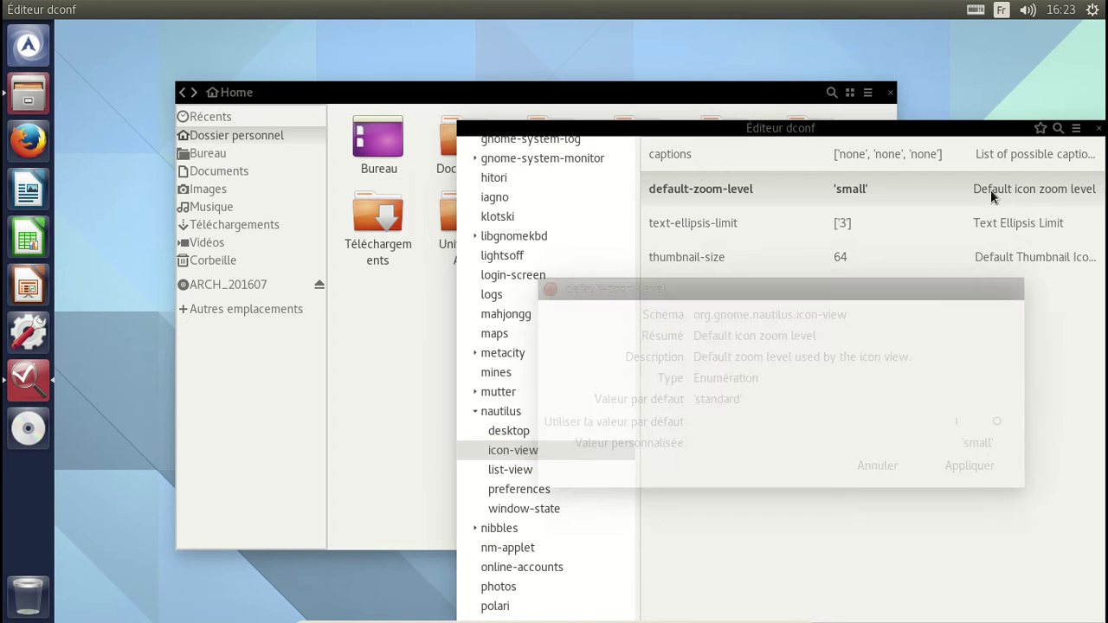
click(985, 439)
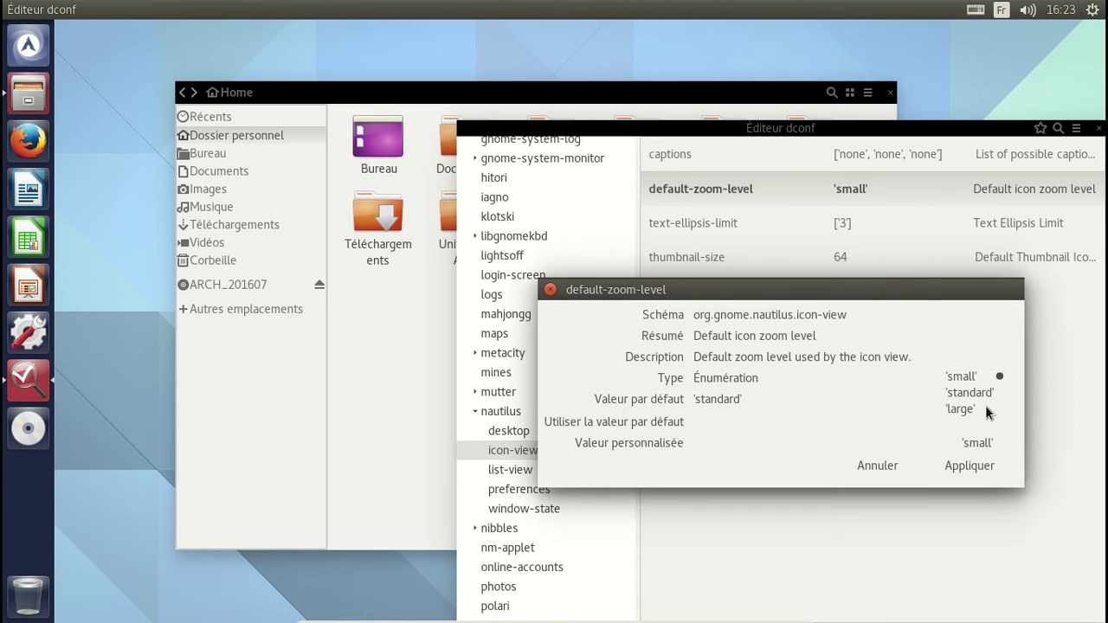
click(984, 394)
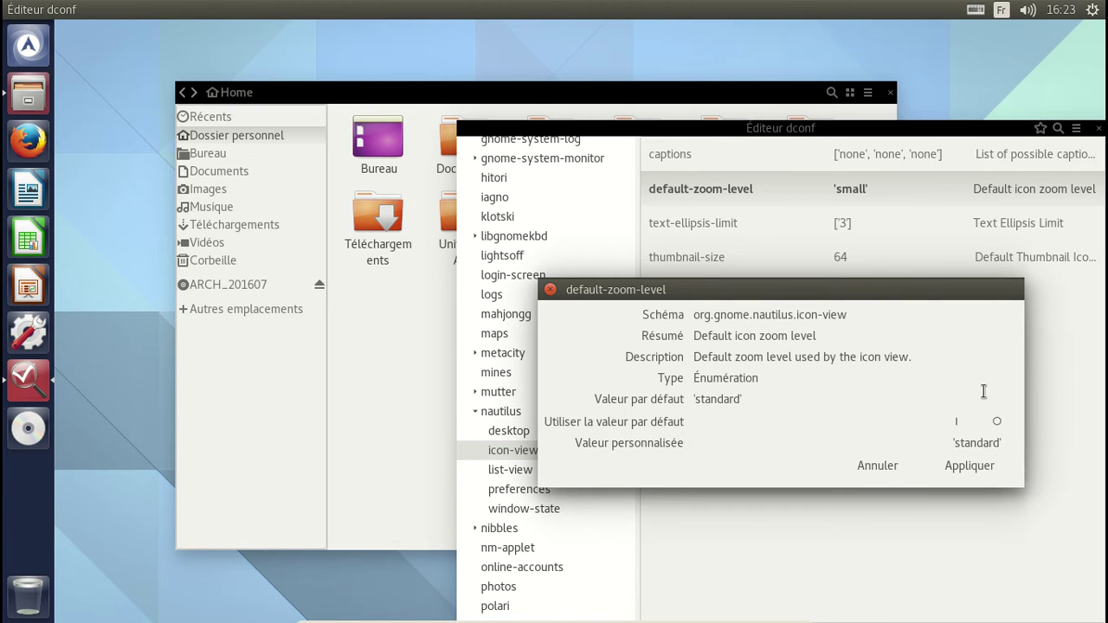
click(976, 467)
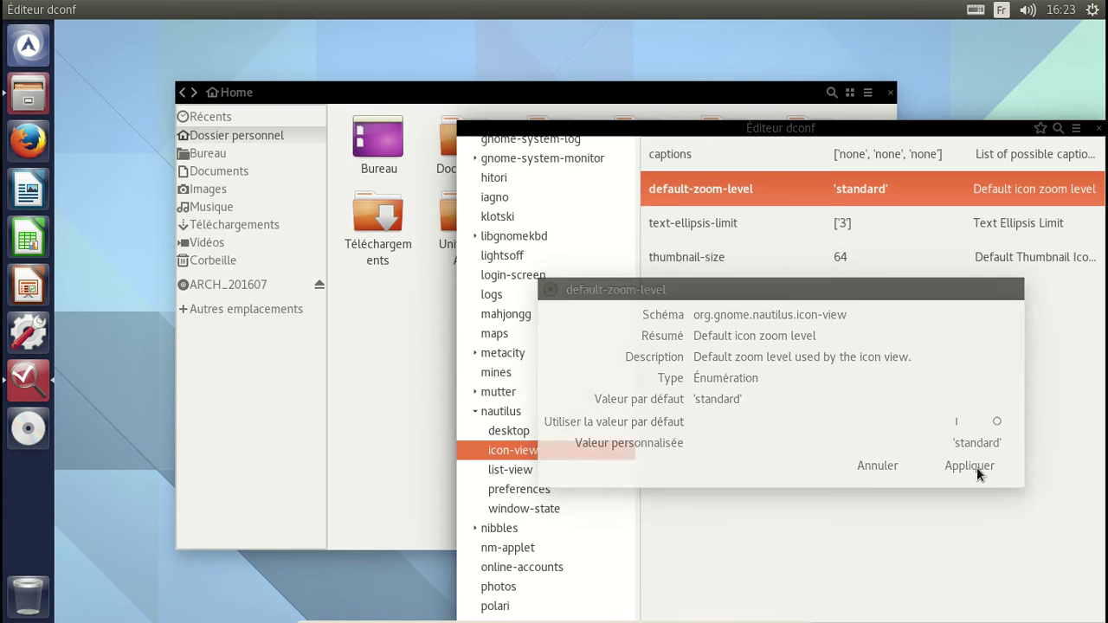
click(890, 92)
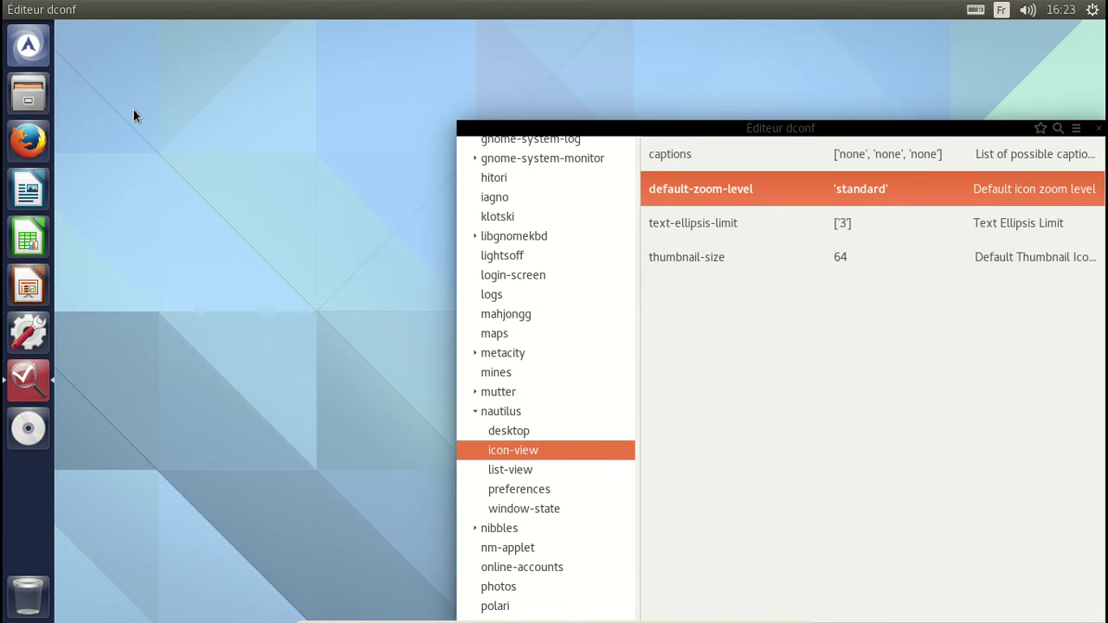
click(44, 88)
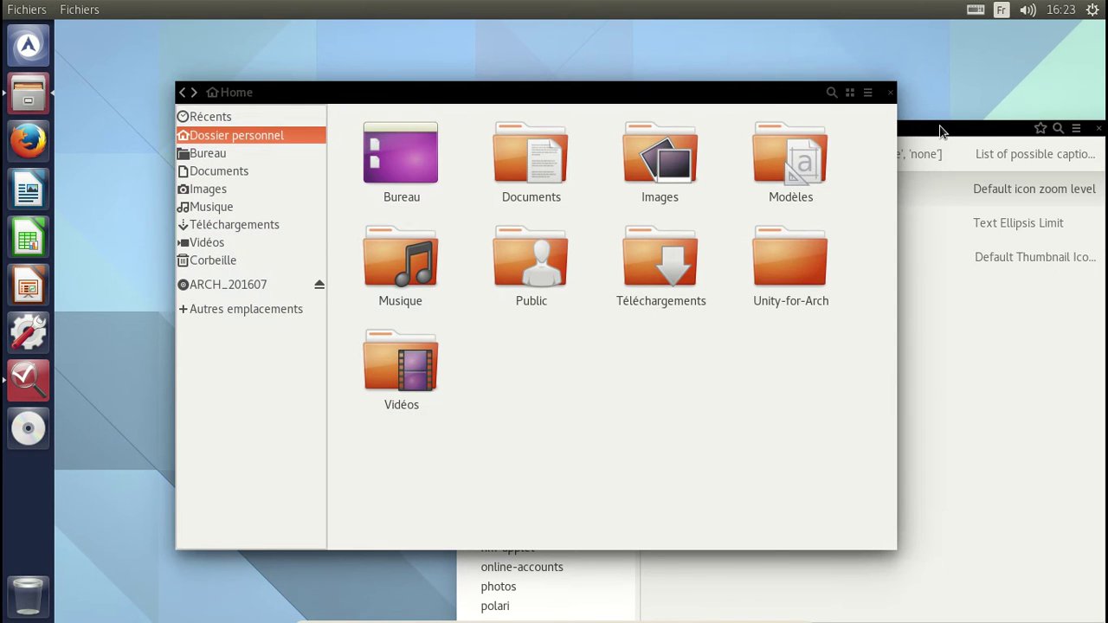
Step: Set default-zoom-level for the nautilus icon-view back to 'small' in Éditeur dconf and close the file manager
click(940, 126)
click(1035, 188)
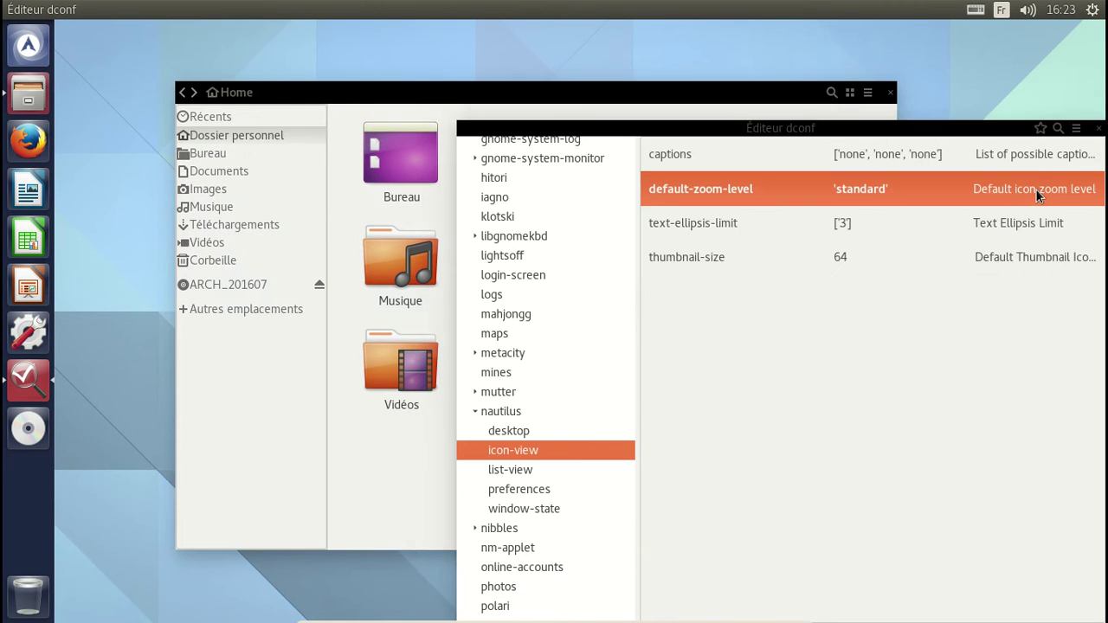
click(974, 442)
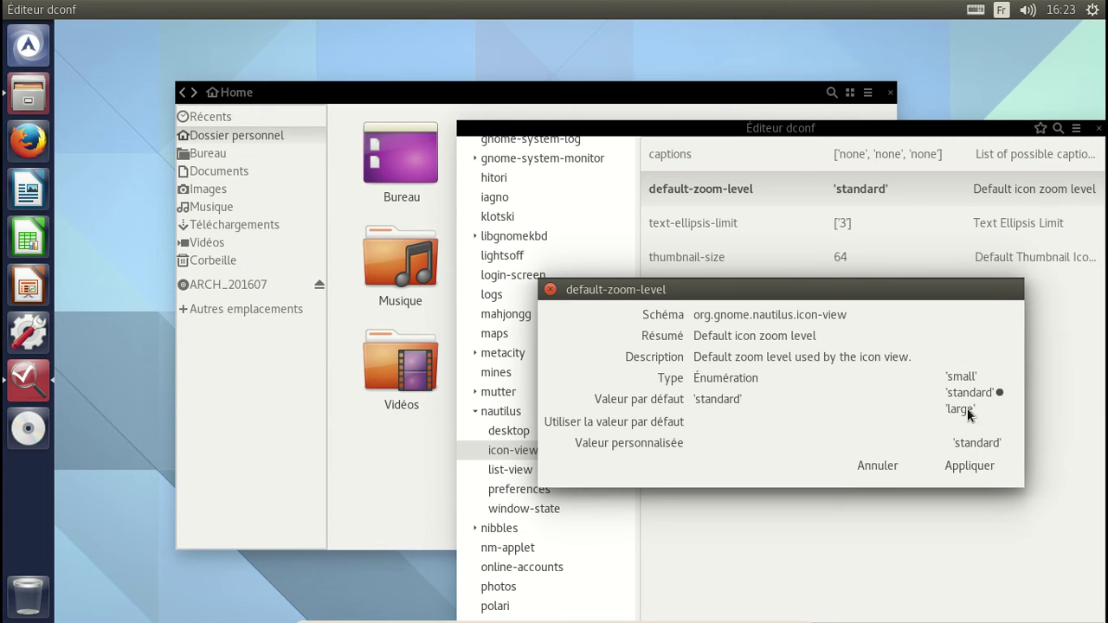
click(968, 376)
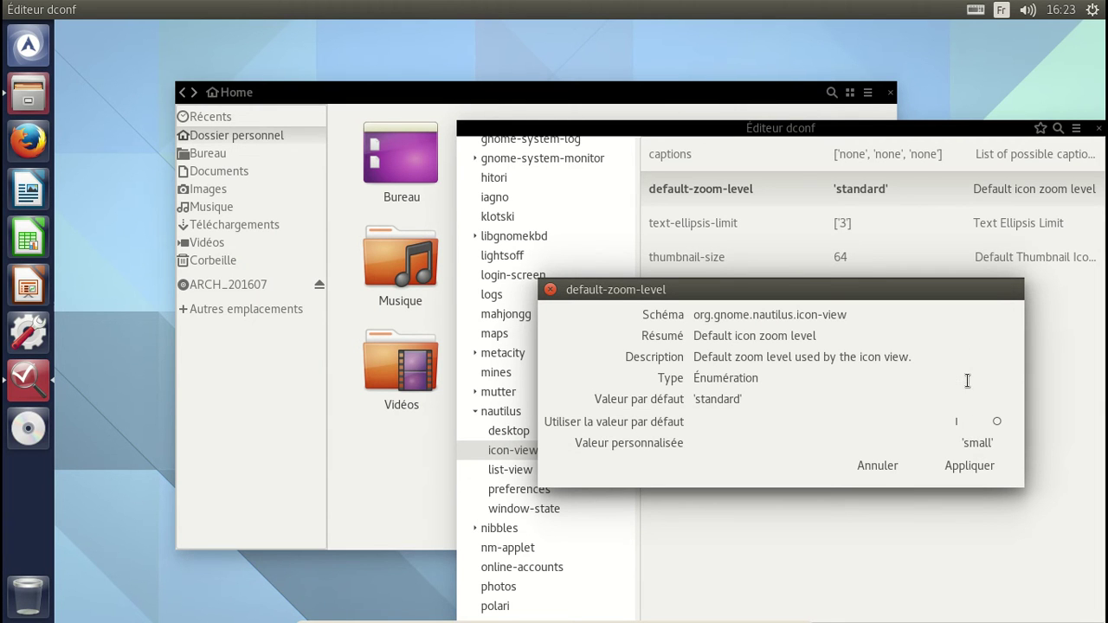
click(960, 467)
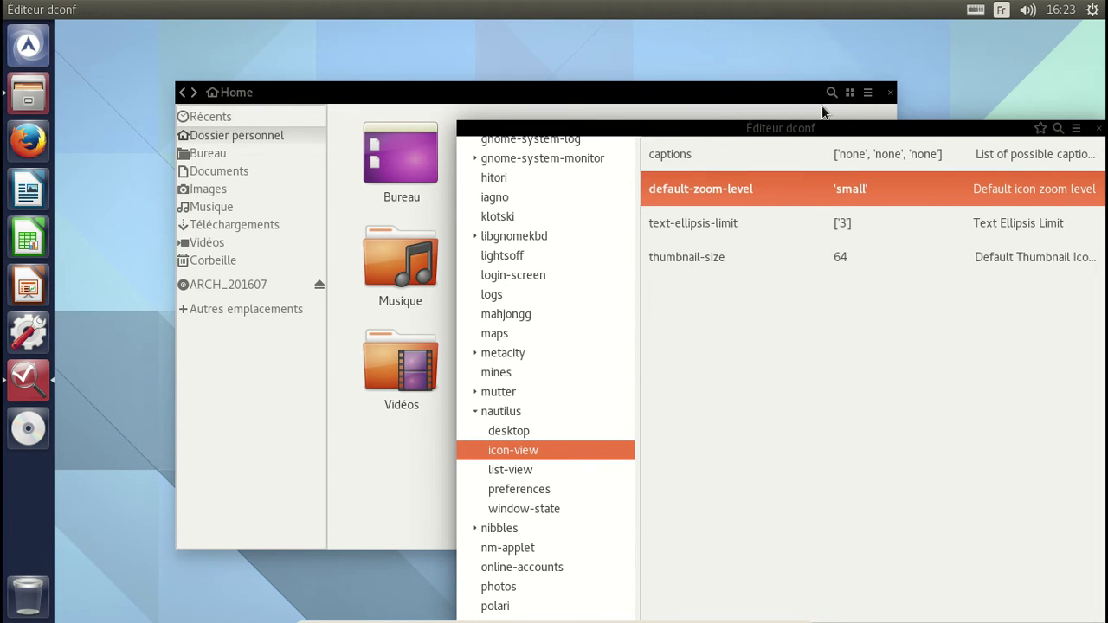
click(889, 92)
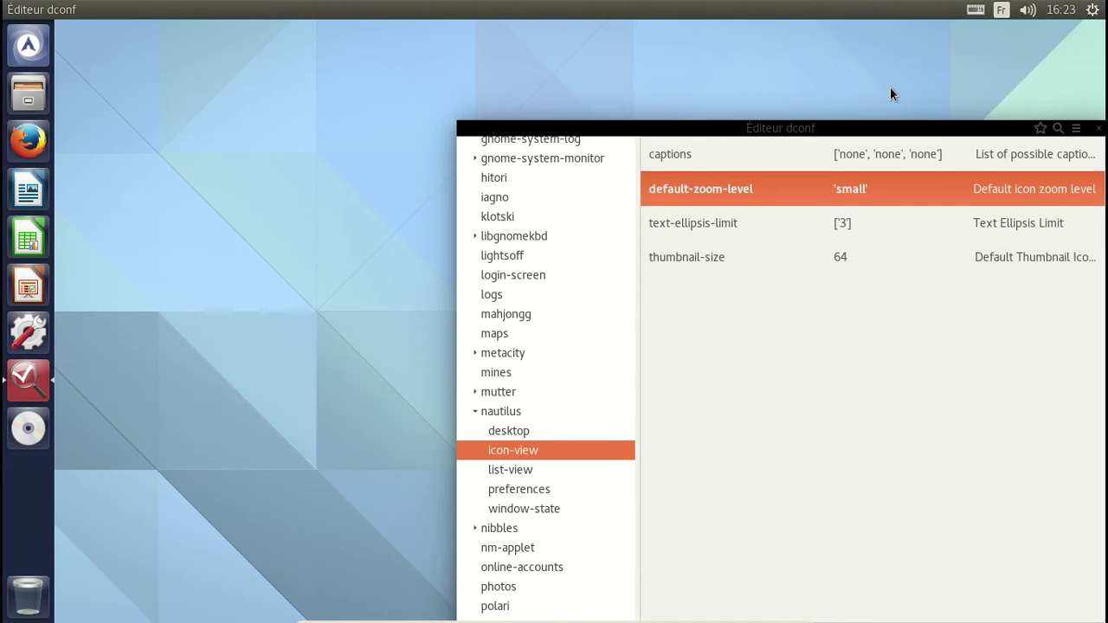
Step: Exit the input method and virtual keyboard indicator, and briefly view the session menu
click(975, 10)
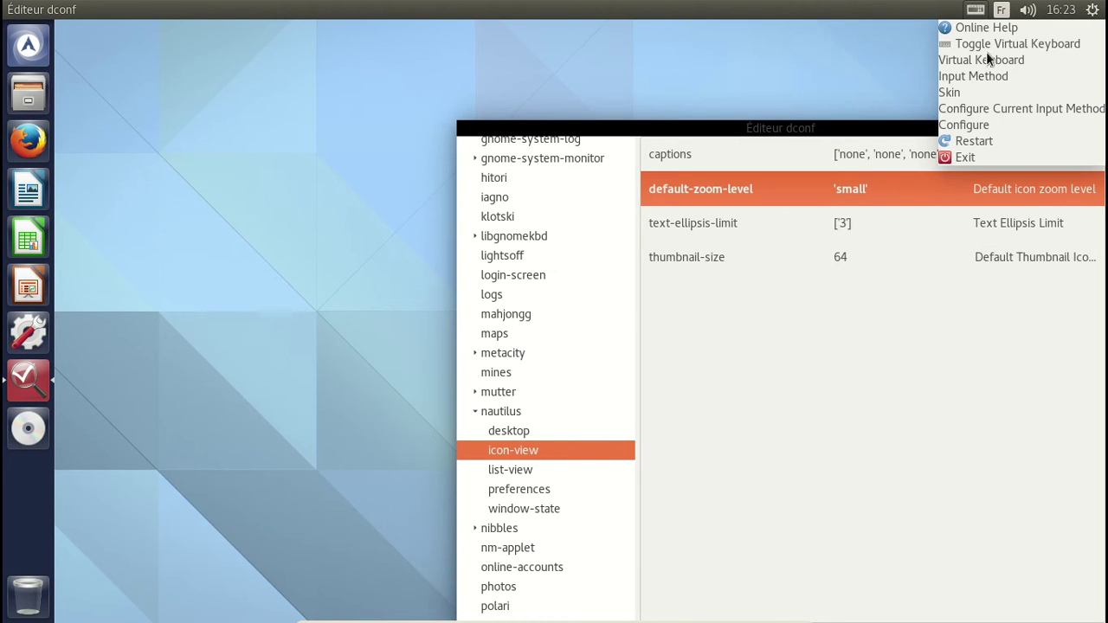
click(972, 155)
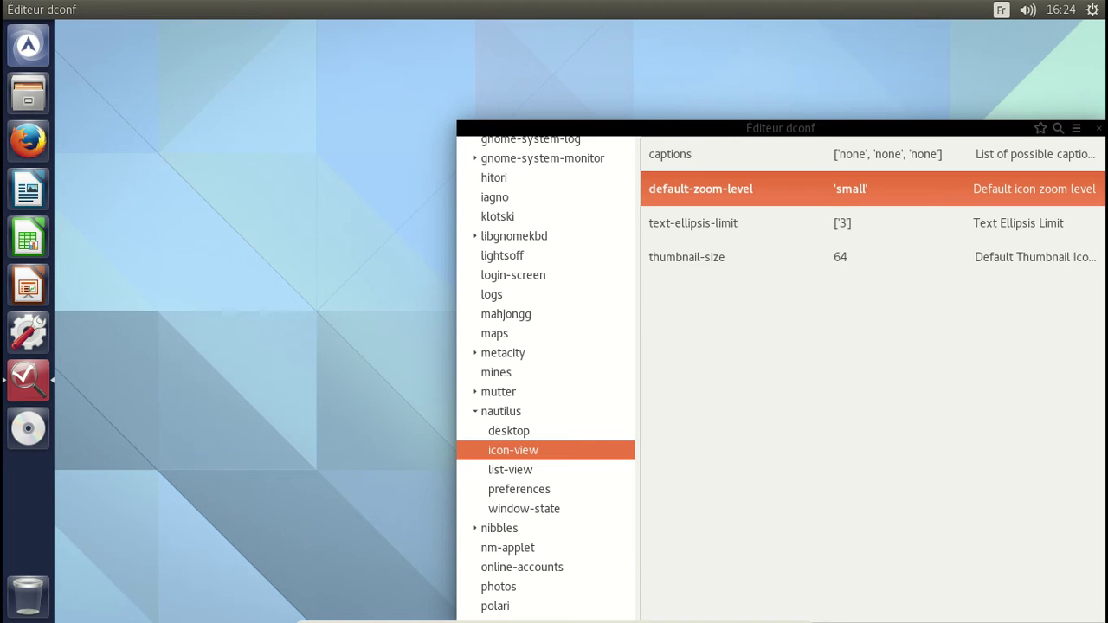
click(1093, 10)
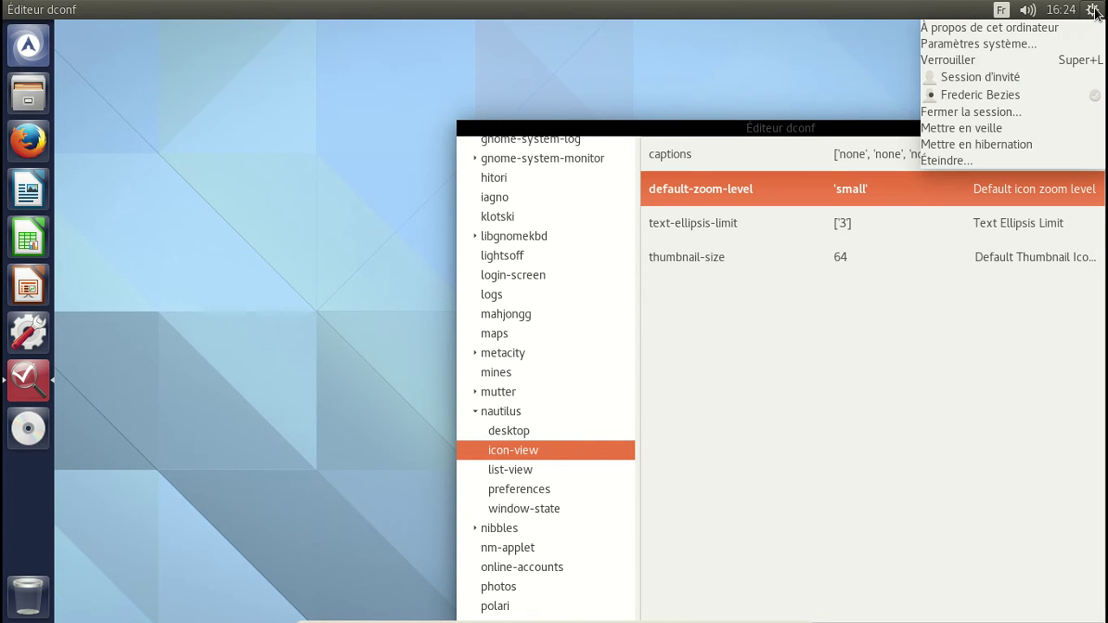
click(1093, 10)
Step: Move the Éditeur dconf window up toward the centre of the desktop and open the Téléchargements folder in the file manager
drag(695, 131, 472, 54)
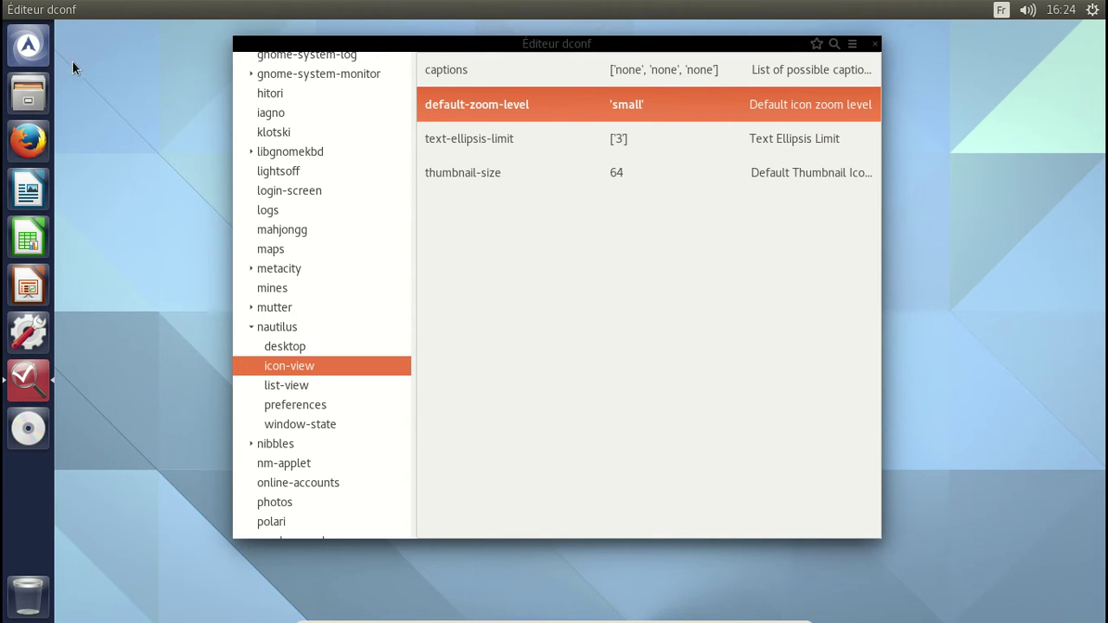
click(28, 93)
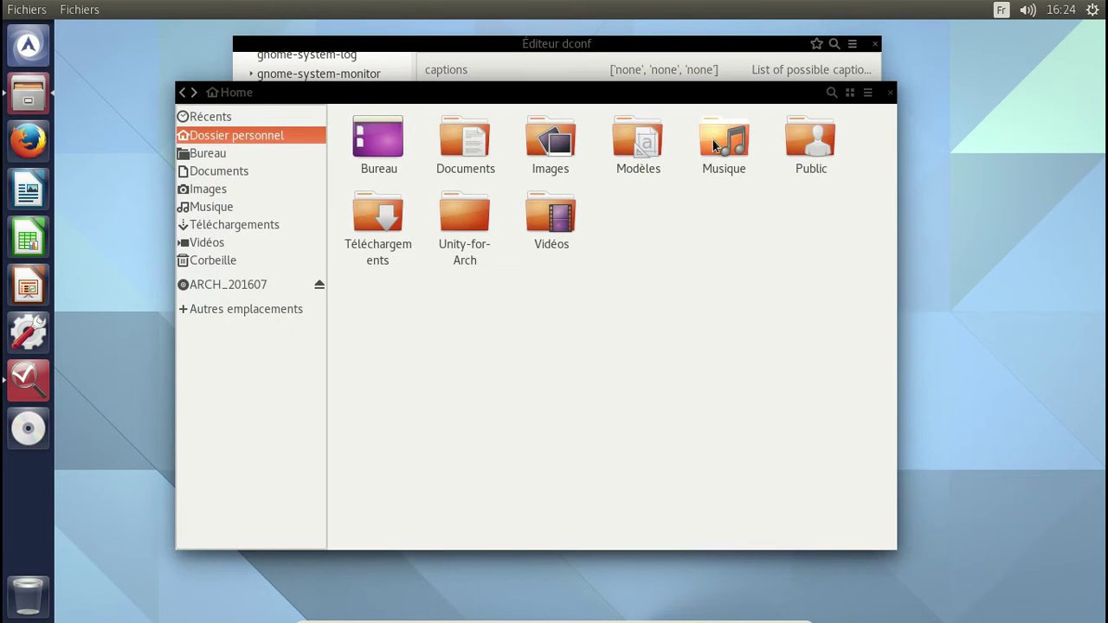
click(453, 218)
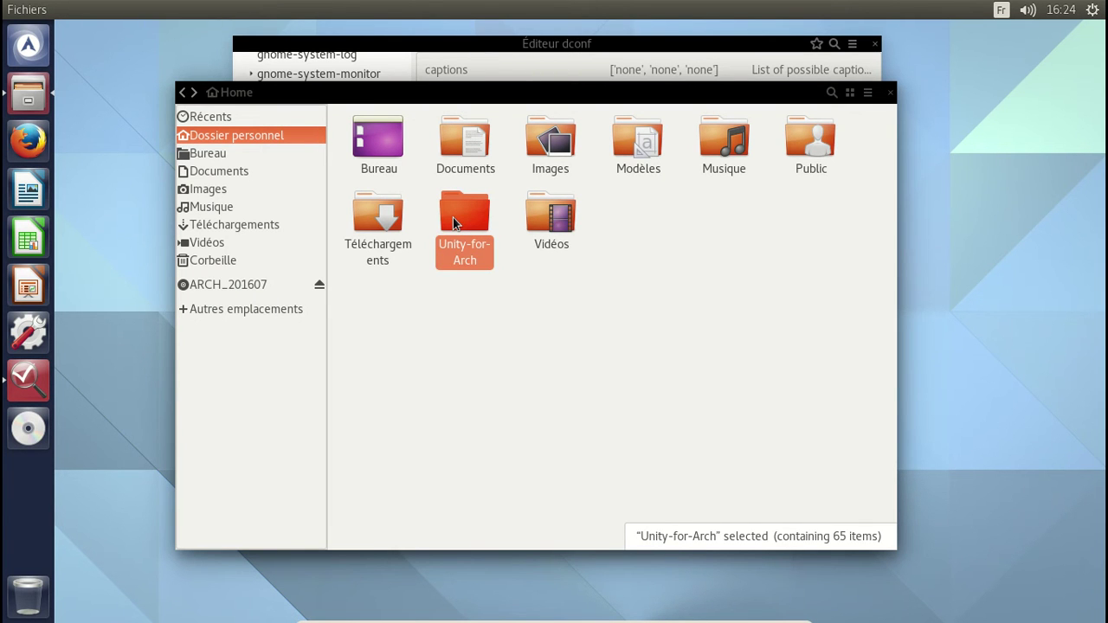
double_click(361, 225)
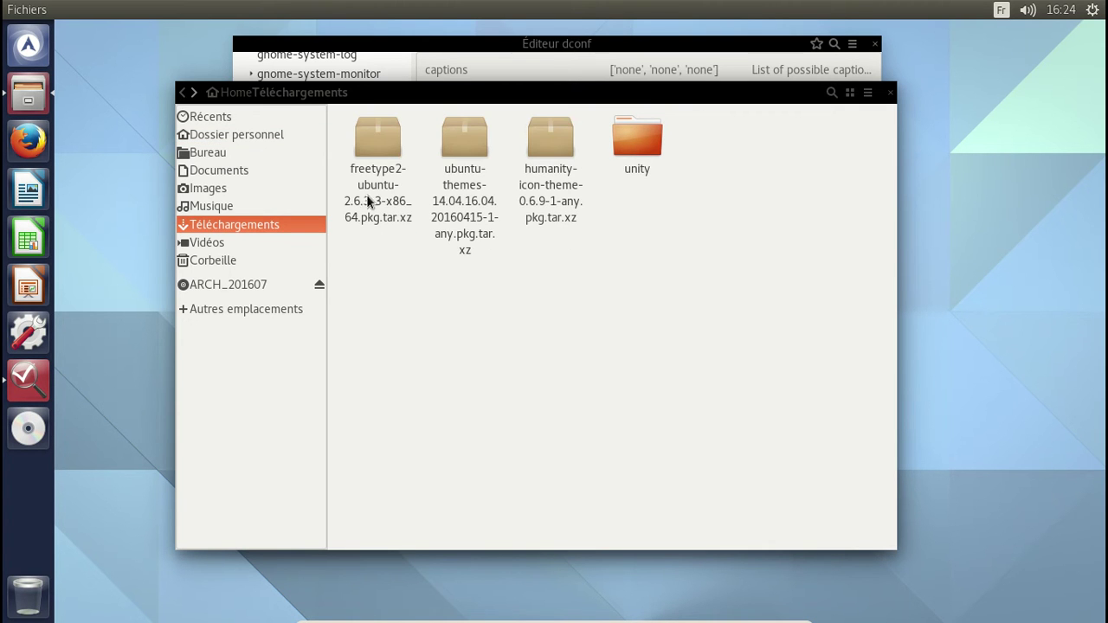
Step: View the properties of the unity folder in Téléchargements and close them
right_click(646, 152)
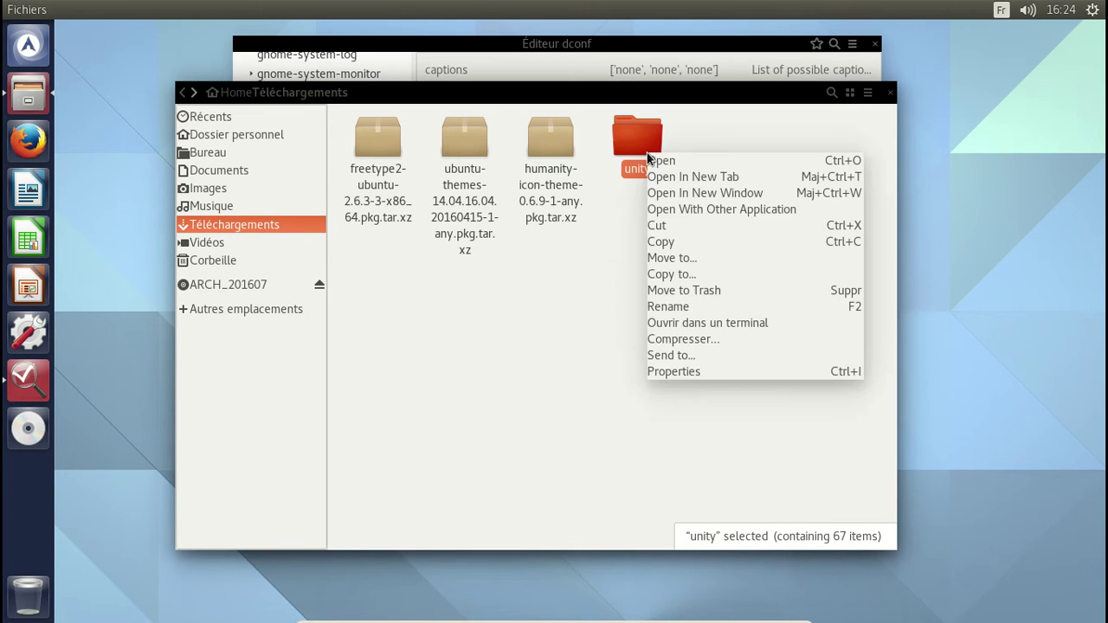
click(727, 371)
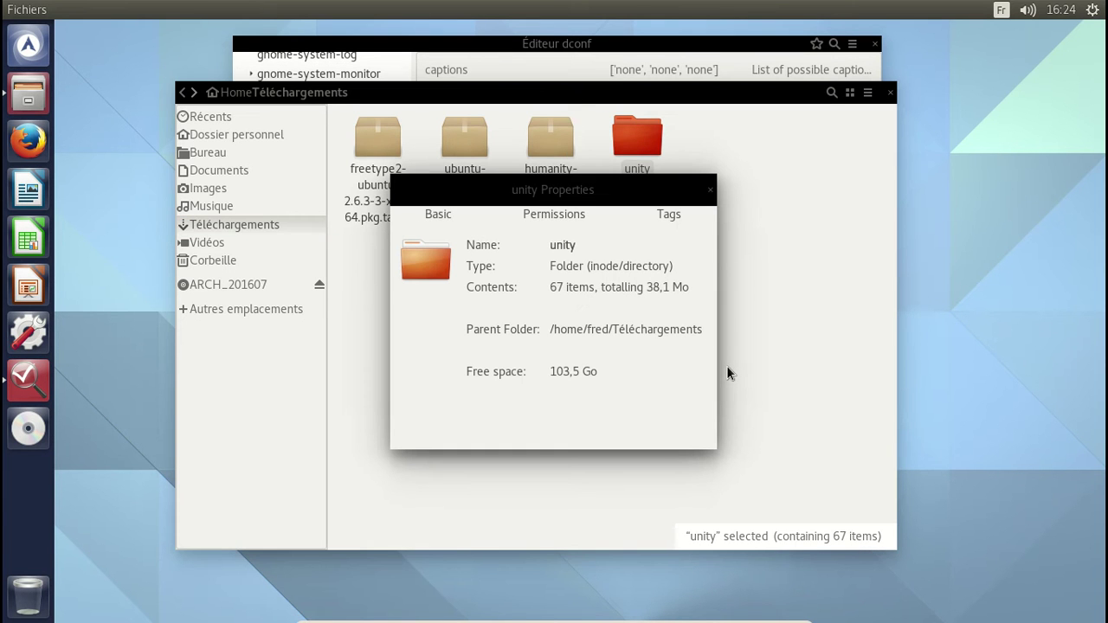
click(710, 190)
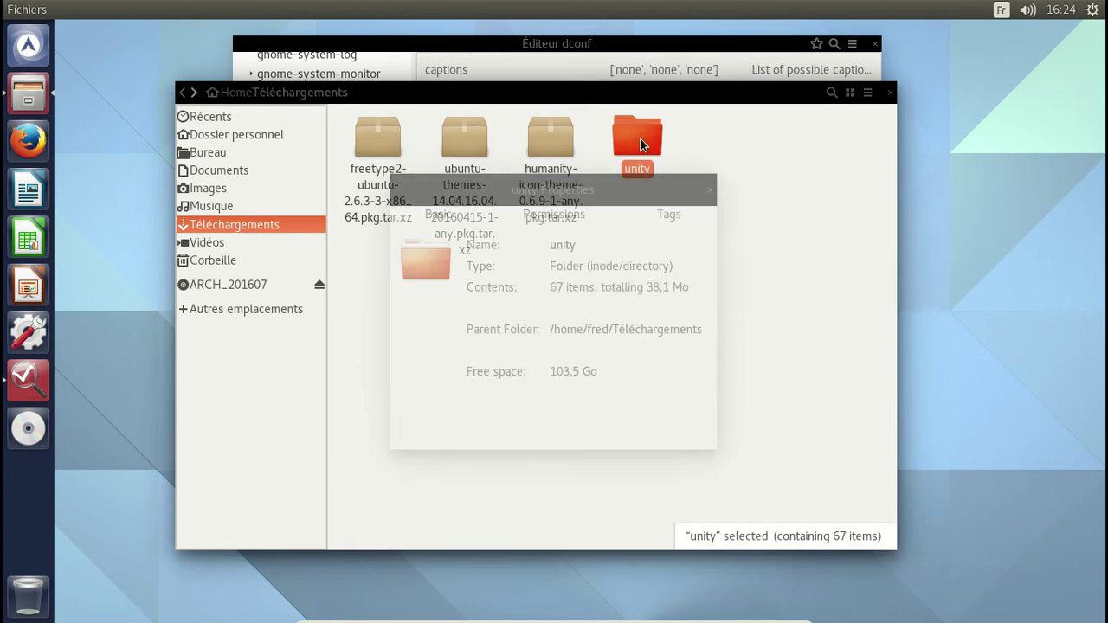
Step: Examine the packages inside the unity folder, and close both the file manager and Éditeur dconf
double_click(640, 140)
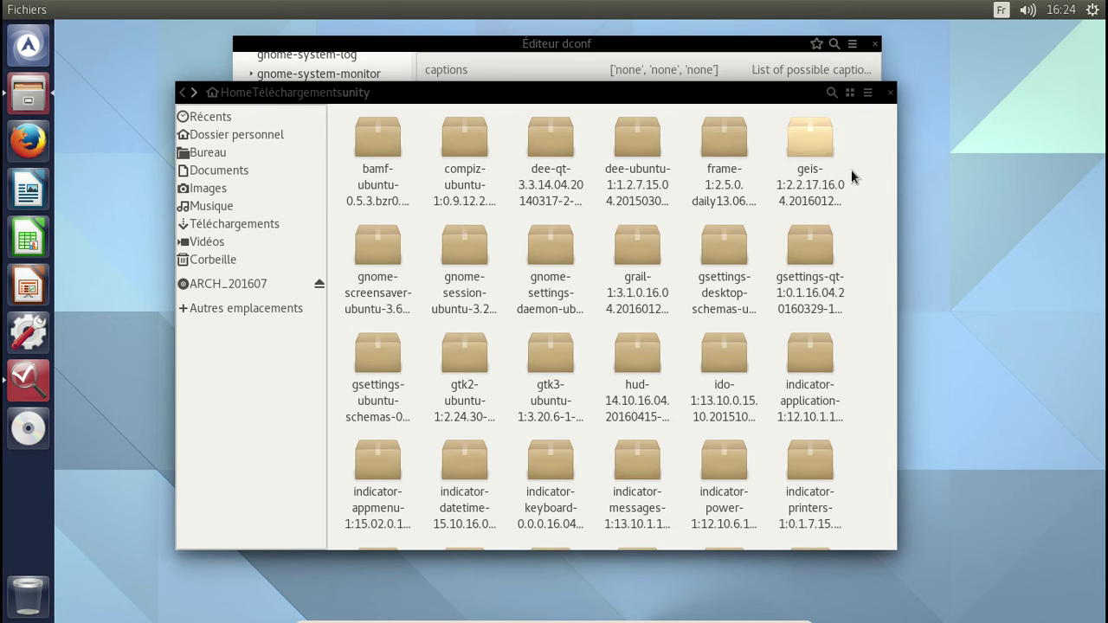
click(464, 180)
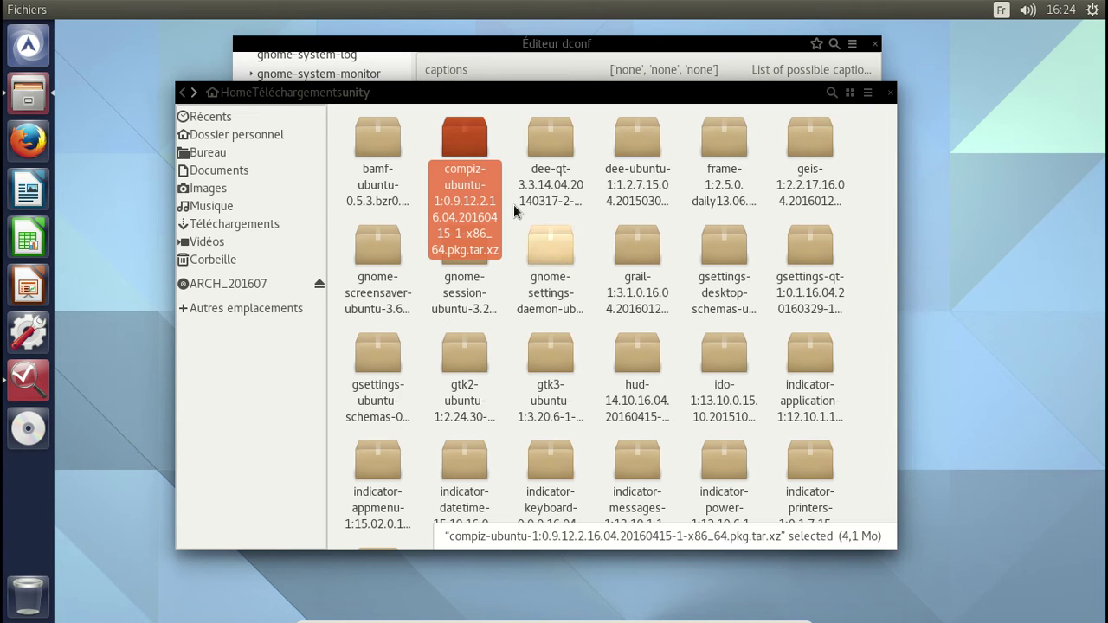
click(507, 154)
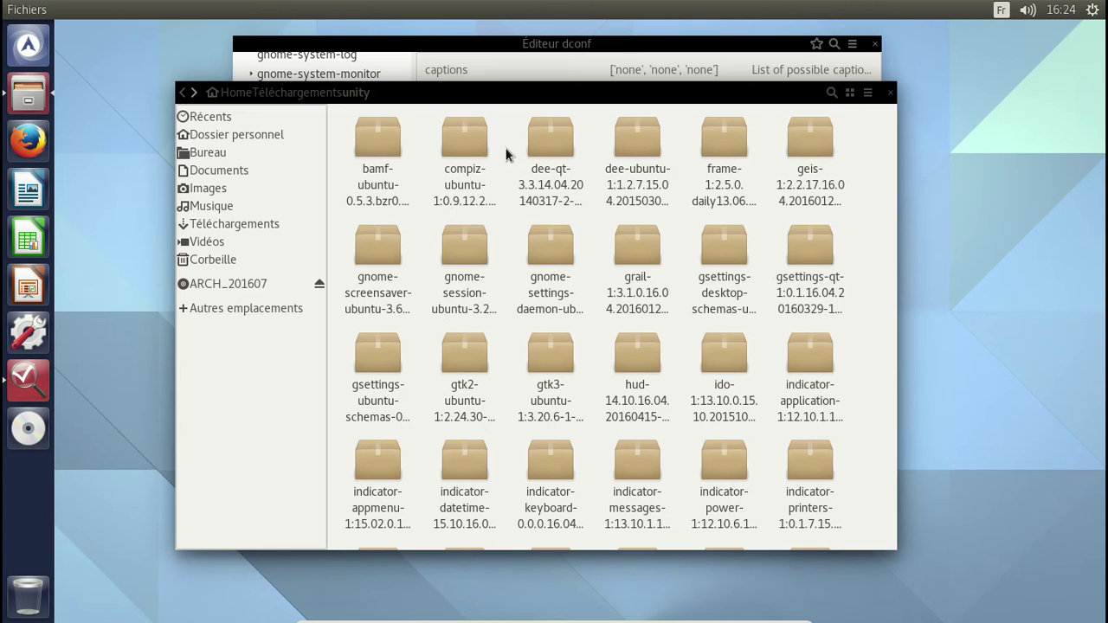
click(891, 92)
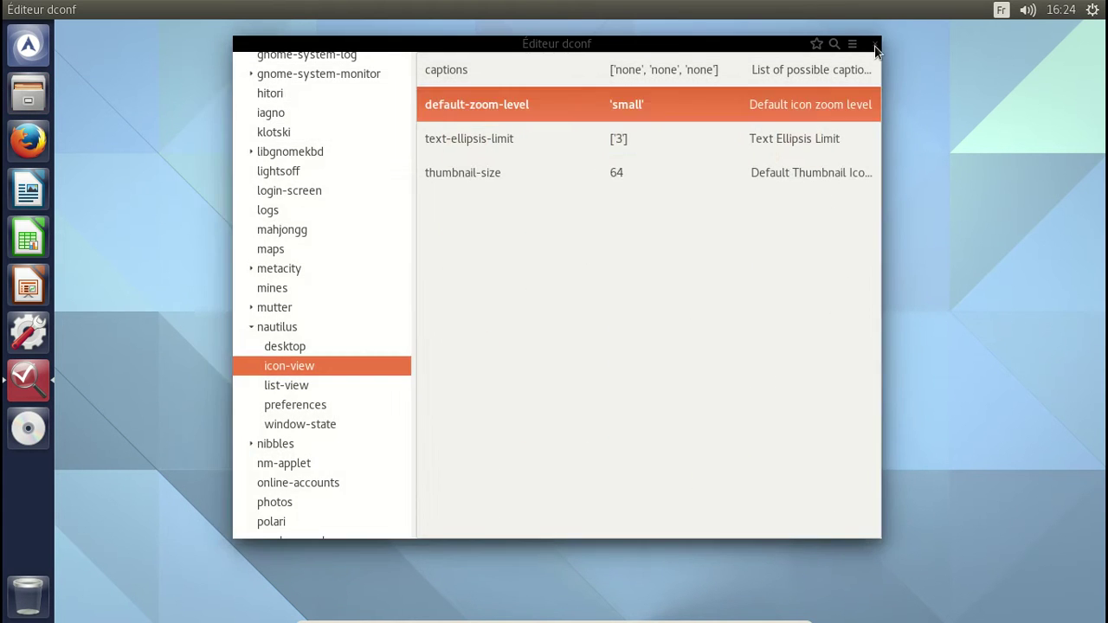
click(875, 43)
Step: Try to find the terminal by searching the applications for "ter", and correct the mistyped search text
click(26, 45)
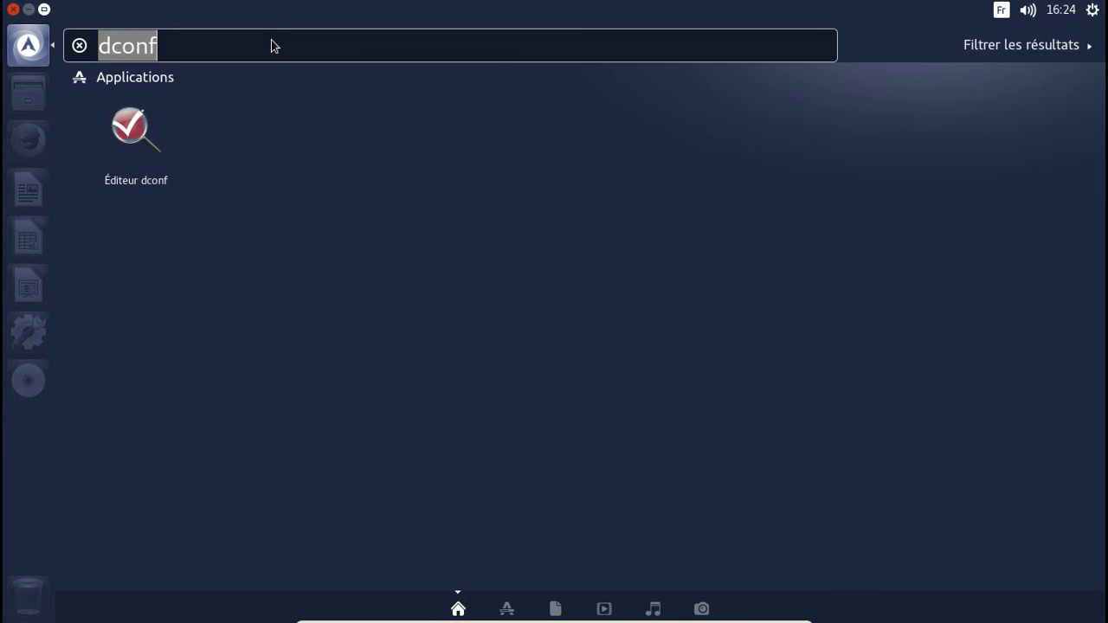
text(ter)
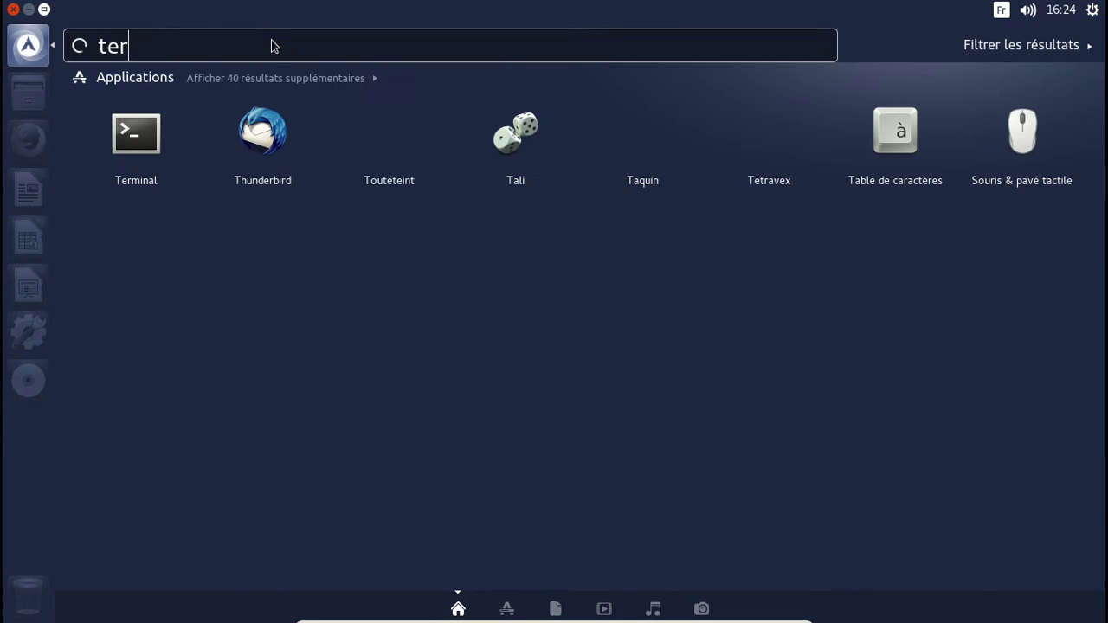
text(;e)
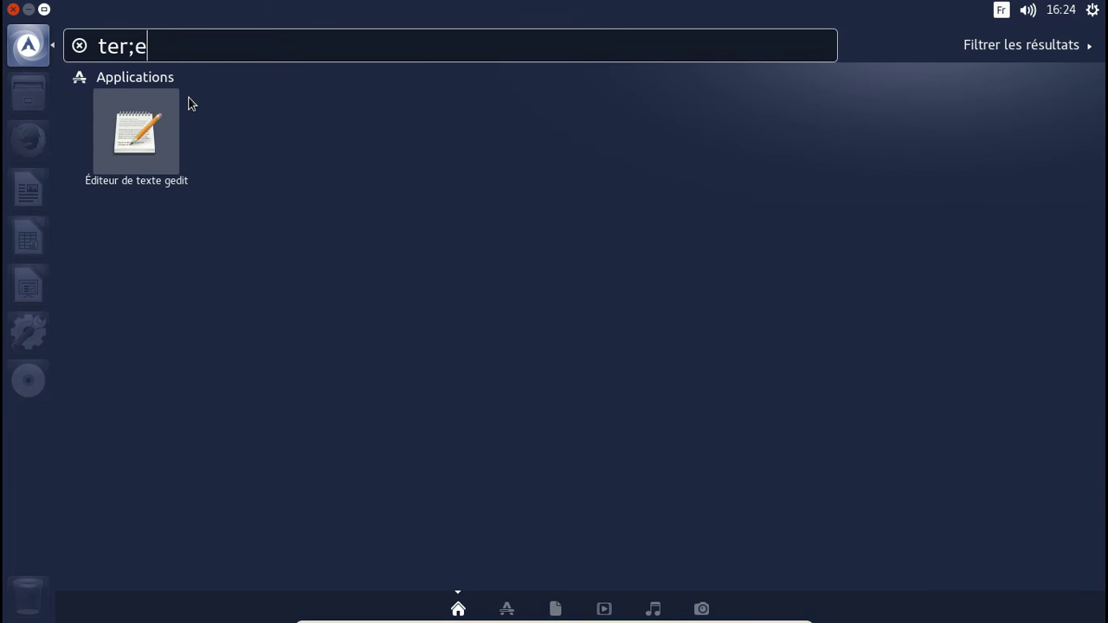
key(BackSpace)
key(BackSpace)
key(BackSpace)
text(;)
key(BackSpace)
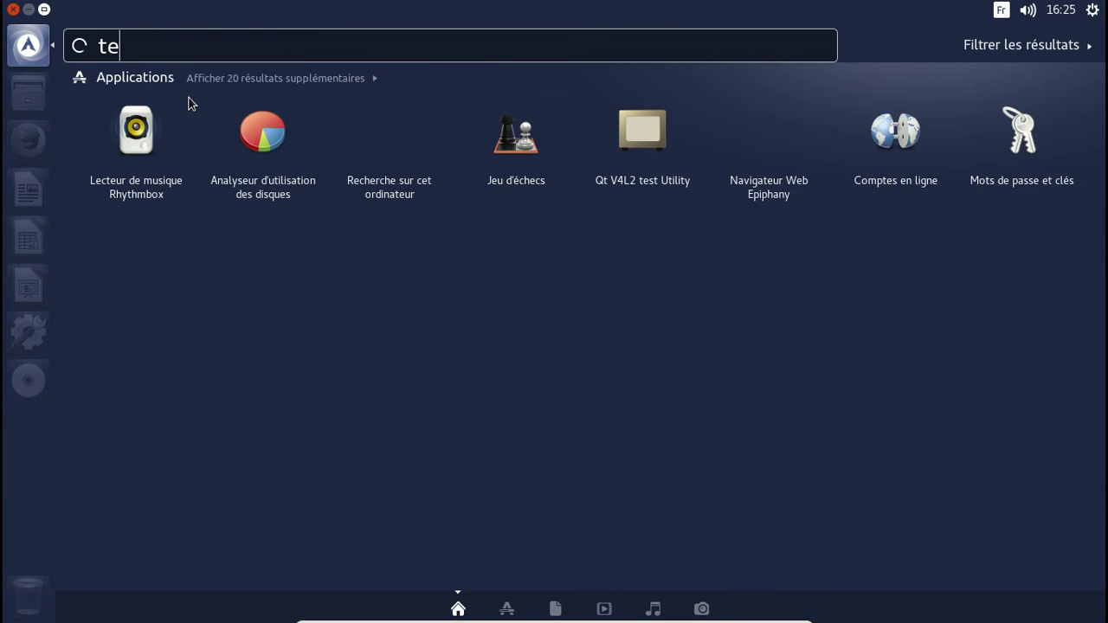
Step: View the Text Entry Settings and the input sources under Pays & langue, and close that window
click(999, 11)
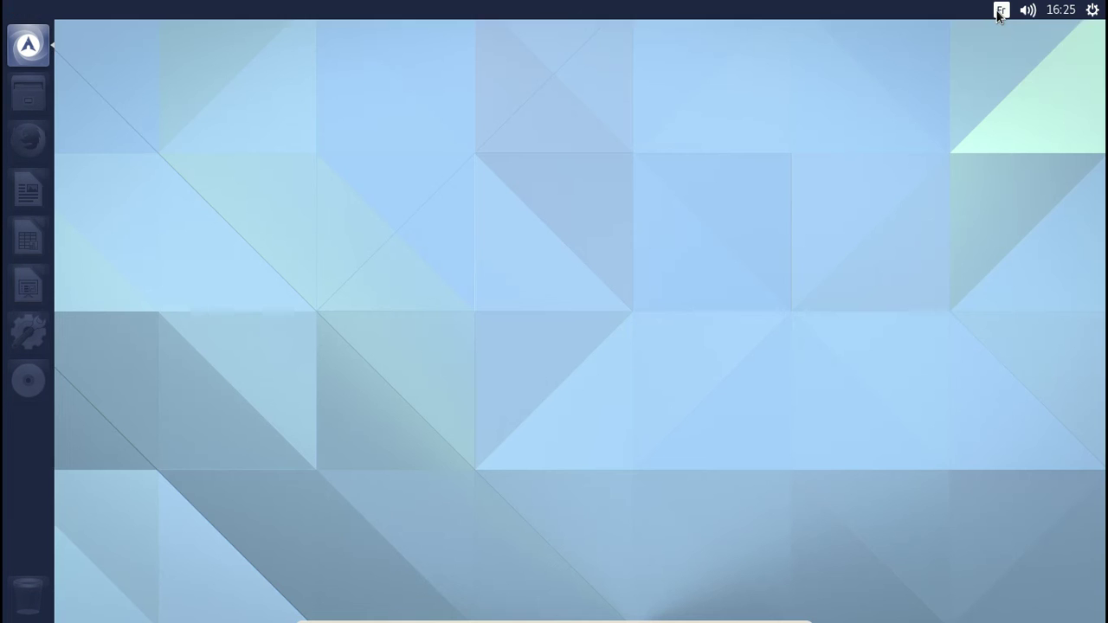
click(1004, 30)
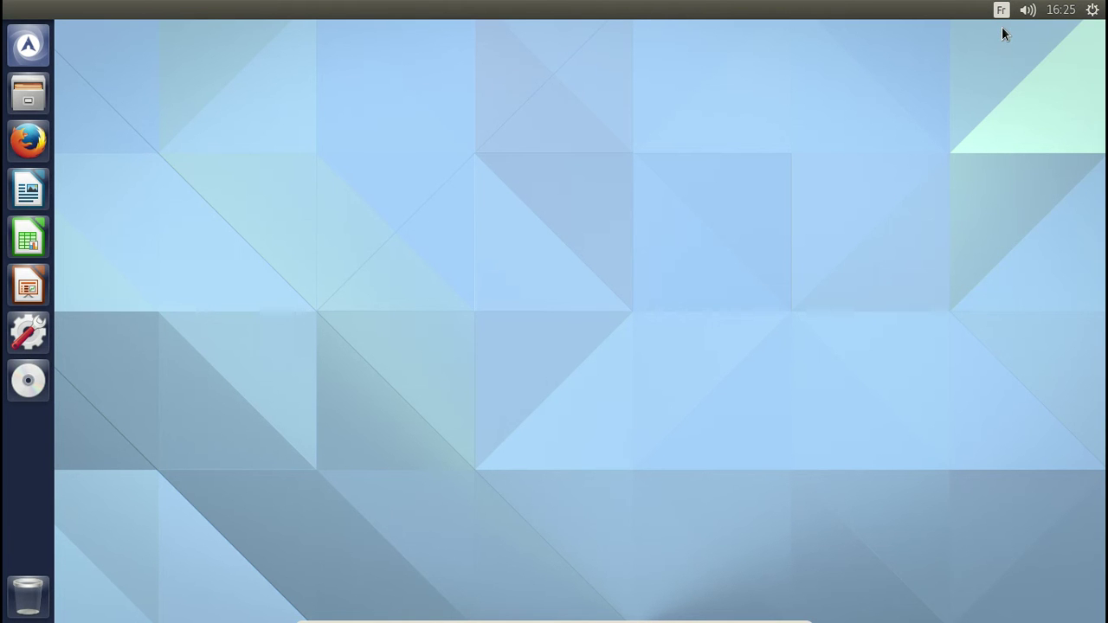
click(1001, 11)
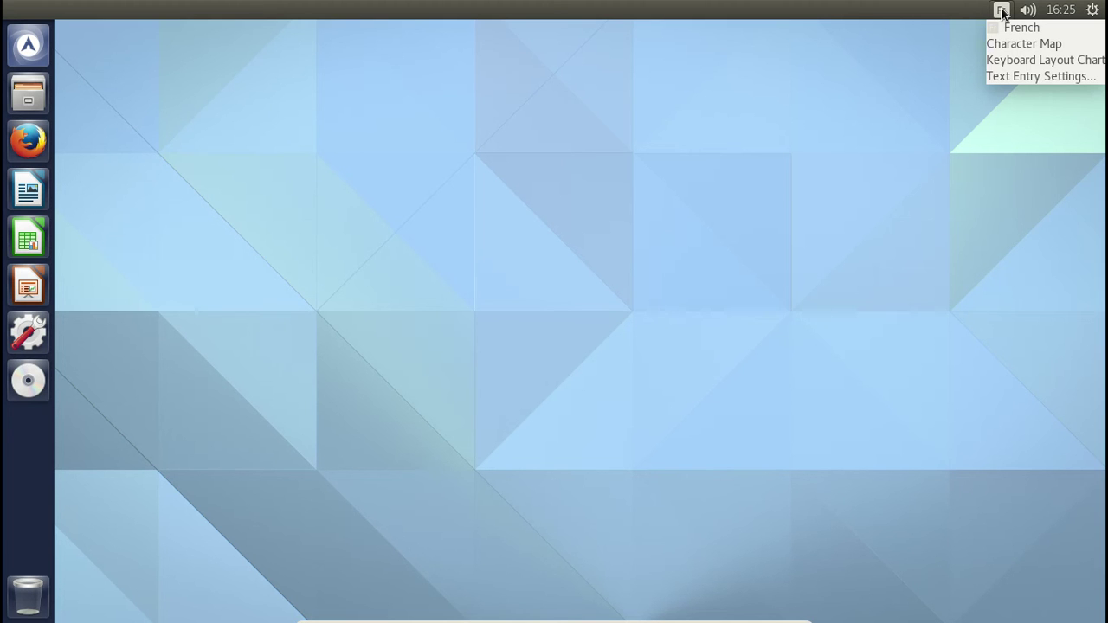
click(1022, 77)
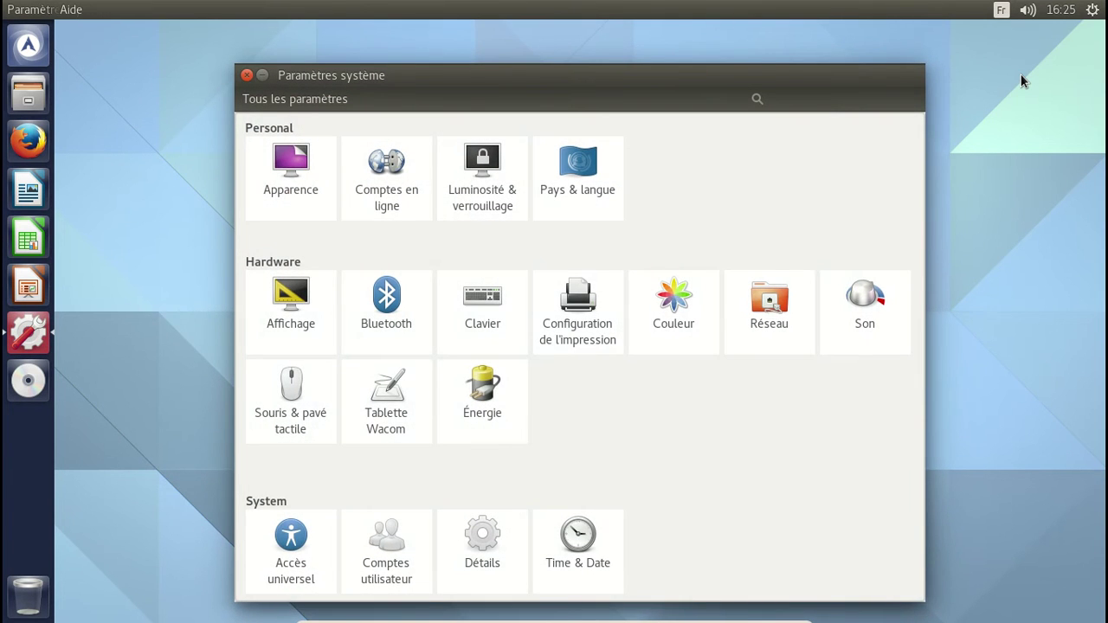
click(580, 166)
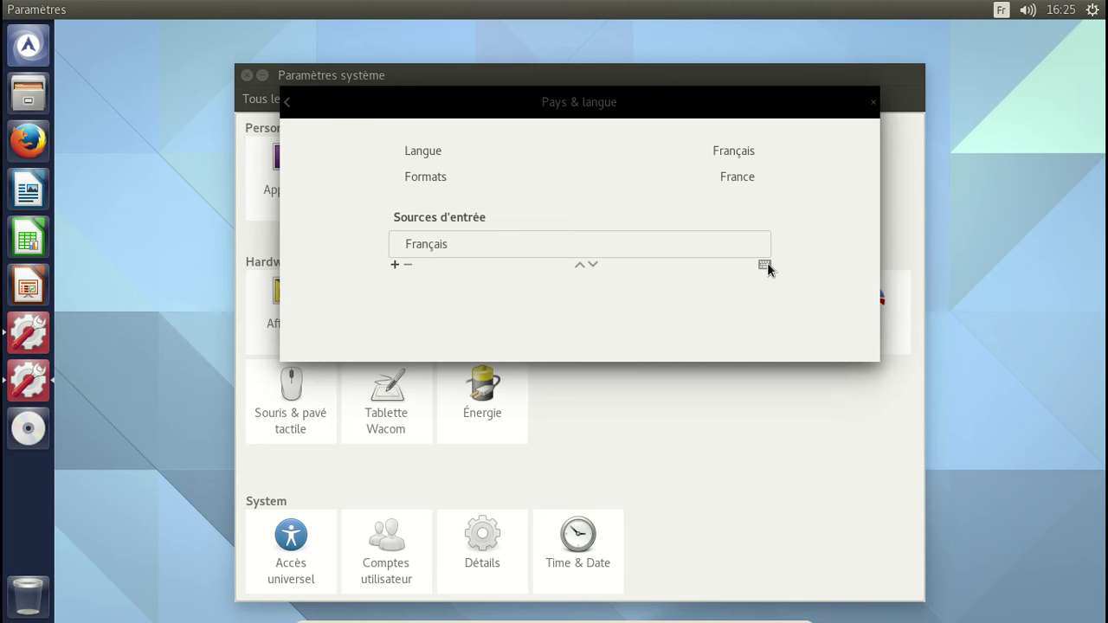
click(872, 103)
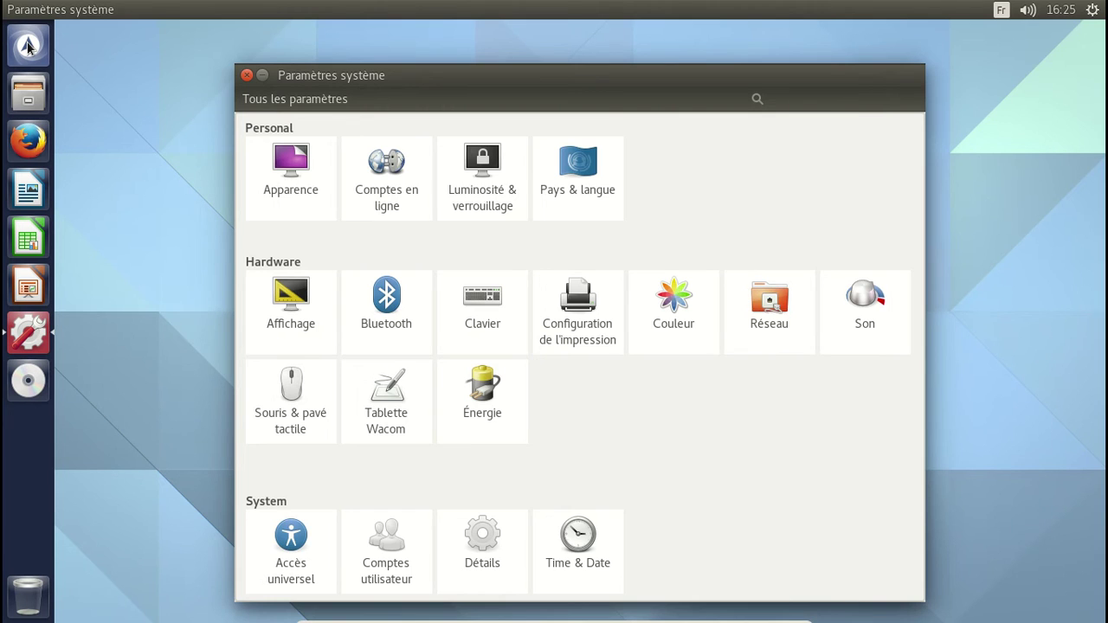
Step: Find Terminal through the application search and open it
click(27, 46)
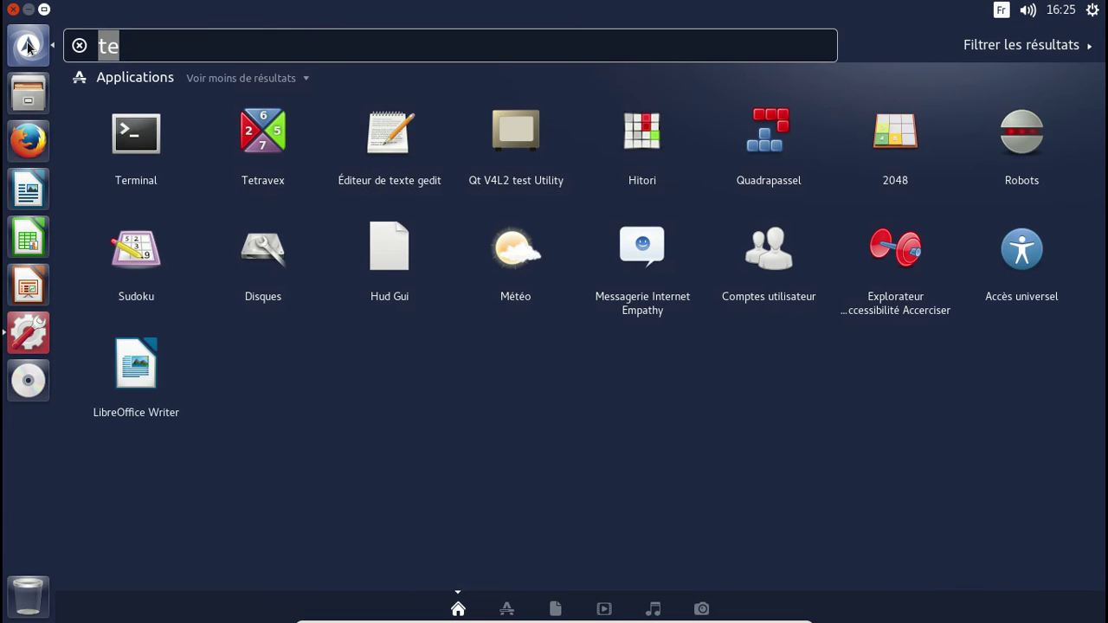
text(rr)
key(BackSpace)
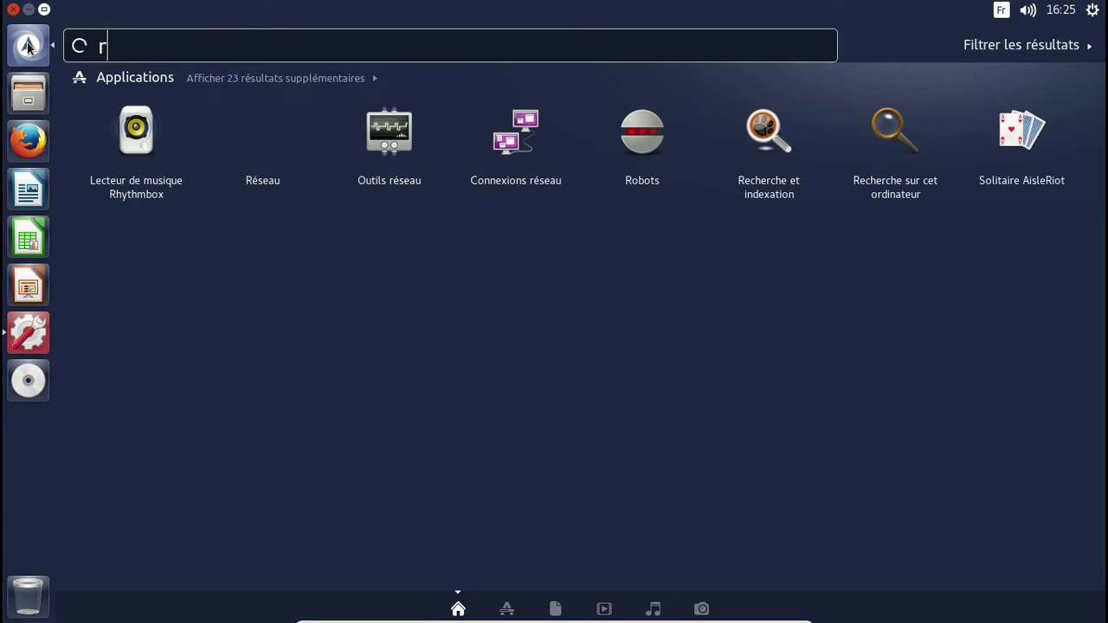
key(BackSpace)
text(aa)
key(BackSpace)
key(BackSpace)
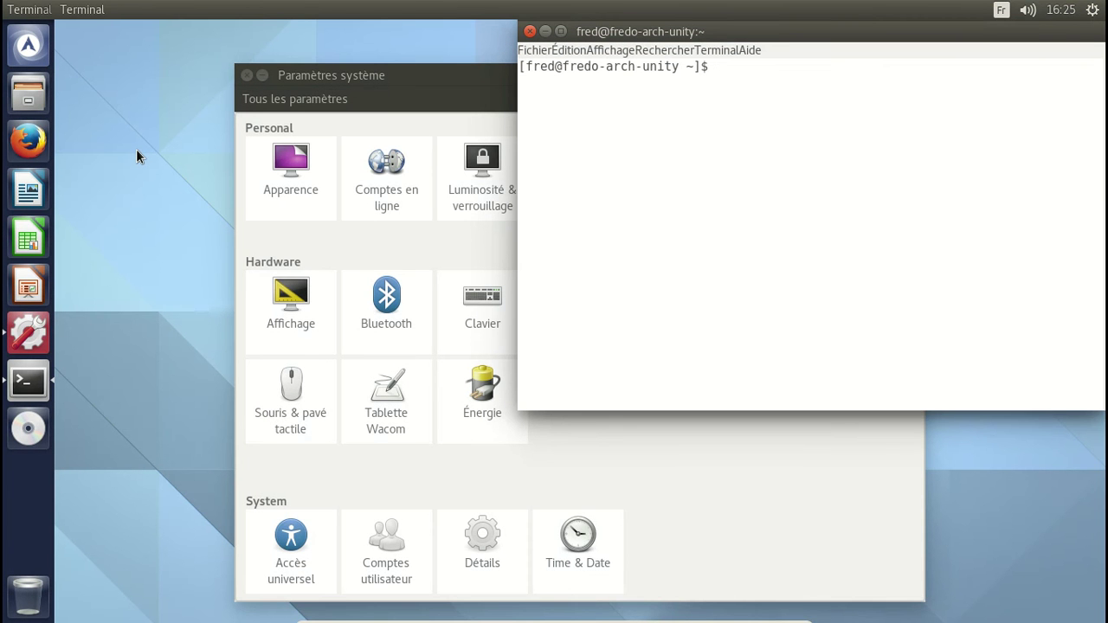
Step: Enable the network service with sudo systemctl enable NetworkManager, authenticating with the account password
text(sudo systemctl enab)
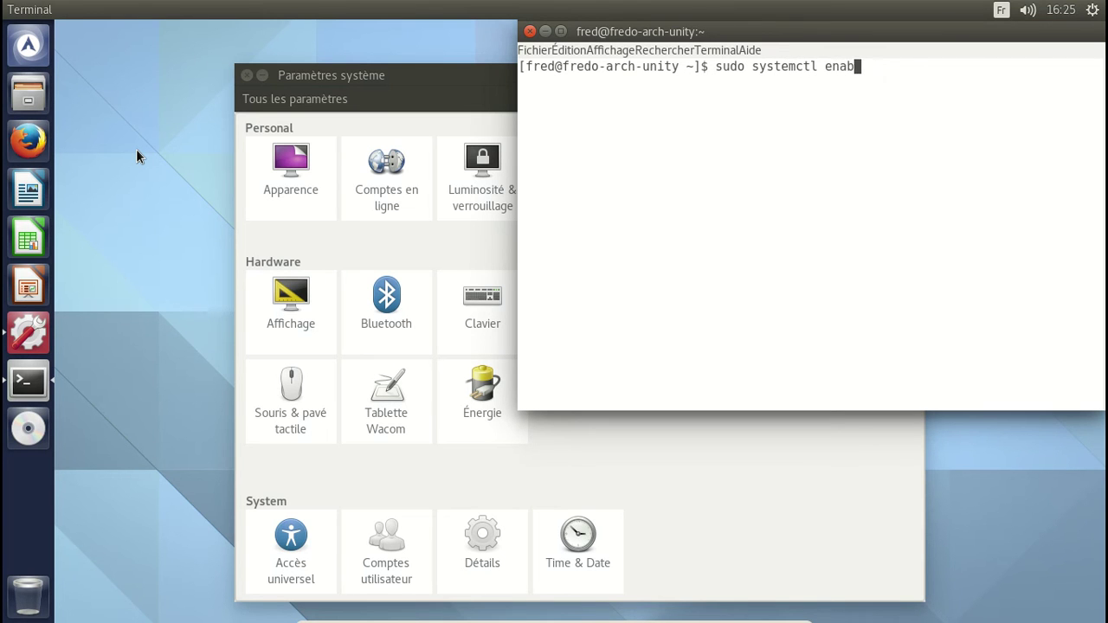
text(le NetworkManager)
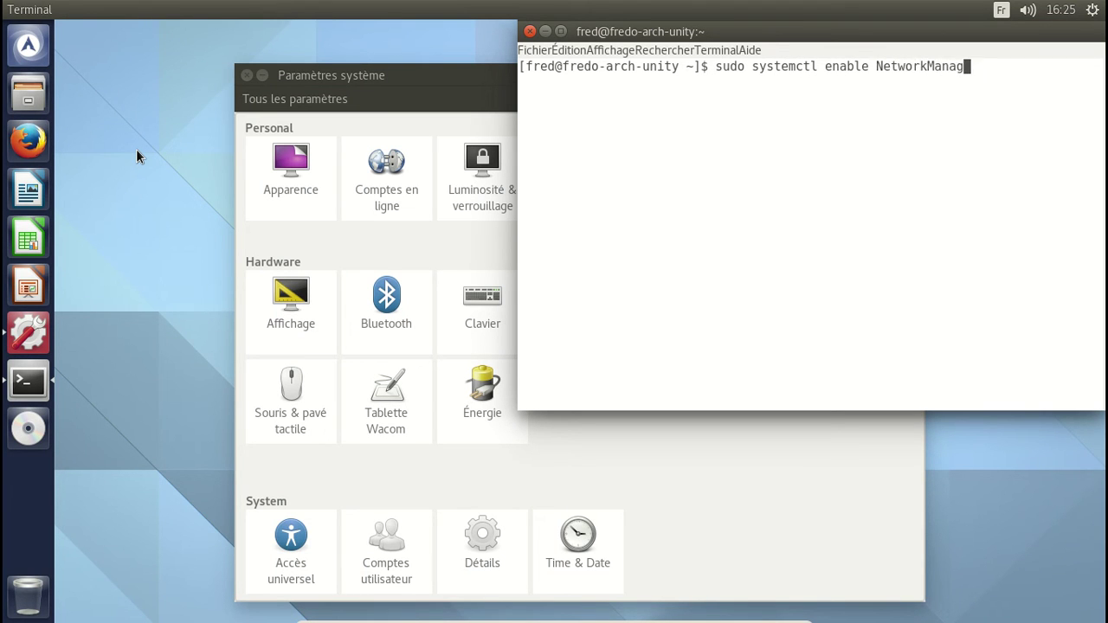
key(Return)
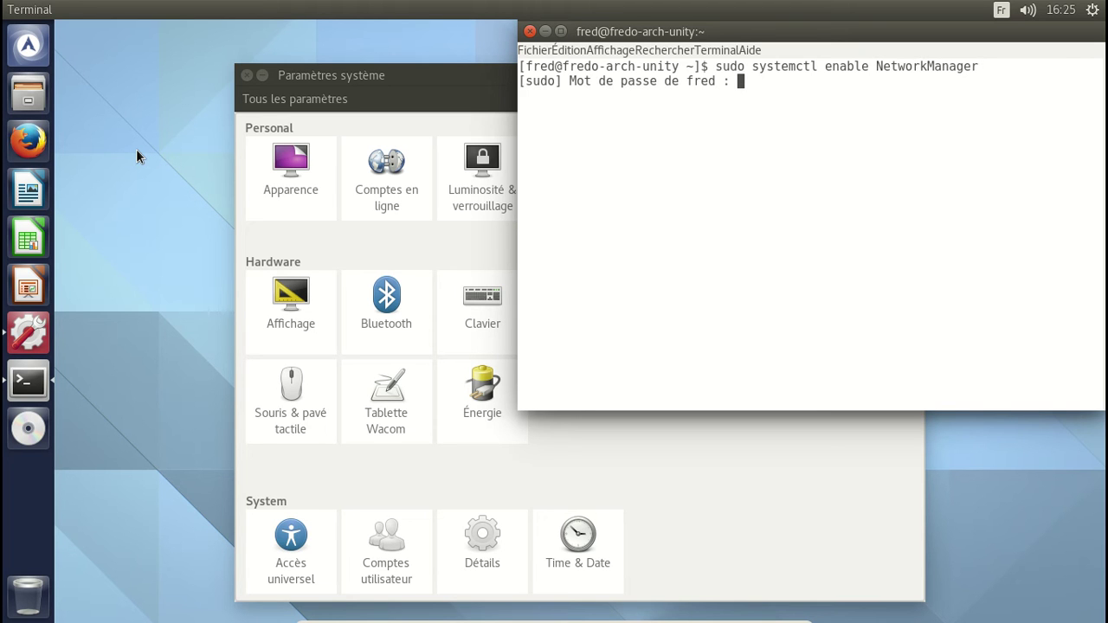
key(Return)
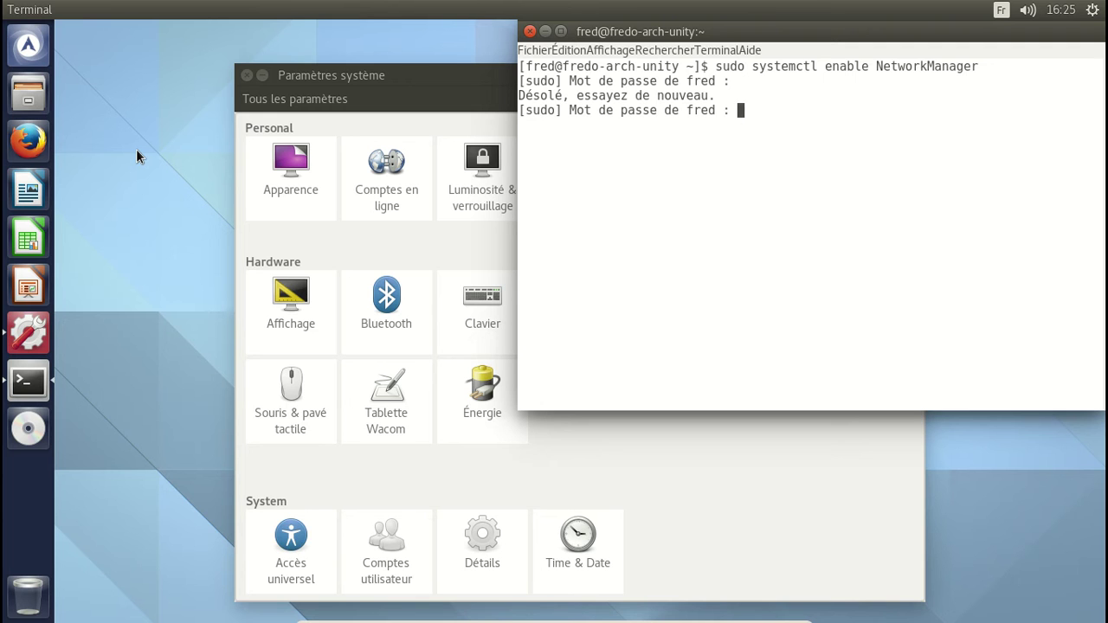
key(Return)
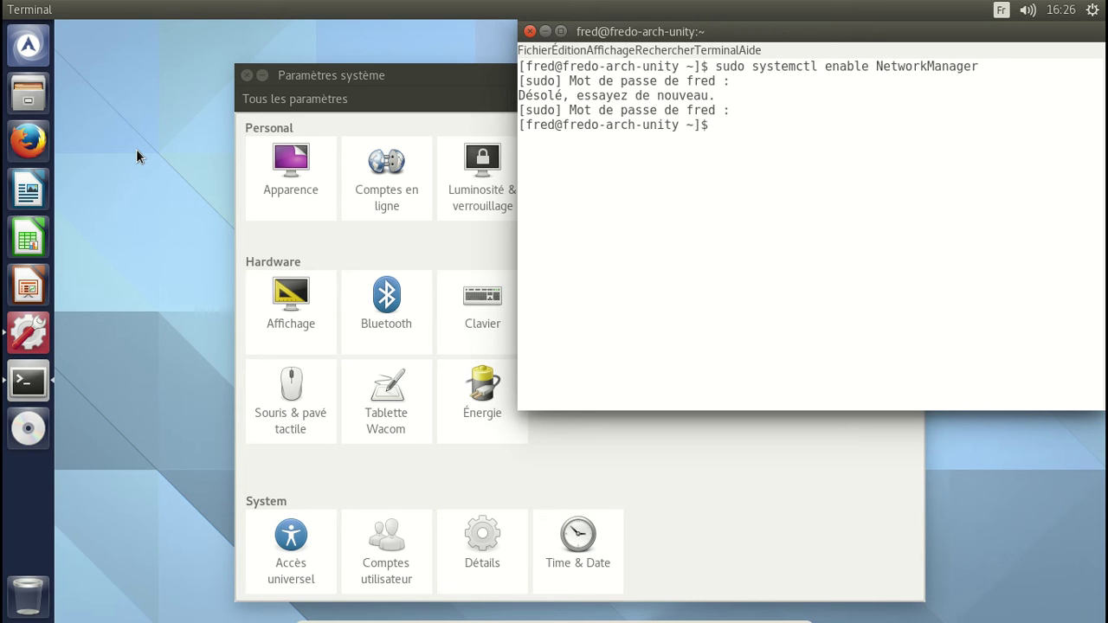
text(networkctl)
key(BackSpace)
key(BackSpace)
key(BackSpace)
text(-)
key(BackSpace)
key(BackSpace)
key(BackSpace)
key(BackSpace)
key(BackSpace)
key(BackSpace)
key(BackSpace)
key(BackSpace)
Step: List the files of the installed package with yaourt -Ql network-manager-applet-ubuntu and look through them for the applet's executable
text(yaourt -Ql networkma)
key(BackSpace)
key(BackSpace)
text(-ma)
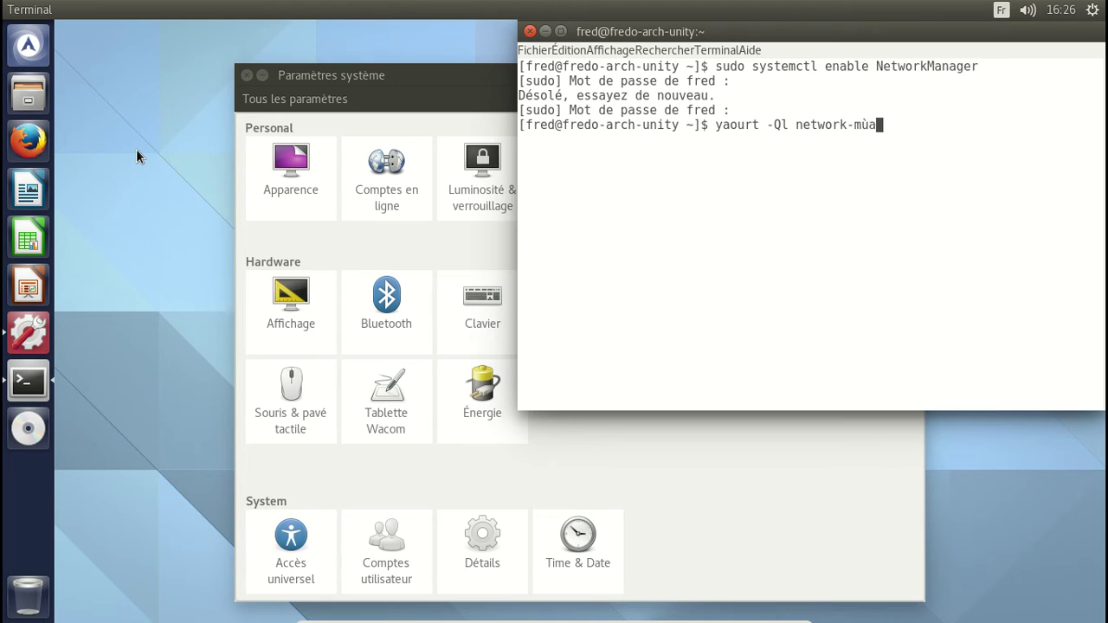
text(nager)
key(BackSpace)
key(BackSpace)
key(BackSpace)
text(ager-applet-)
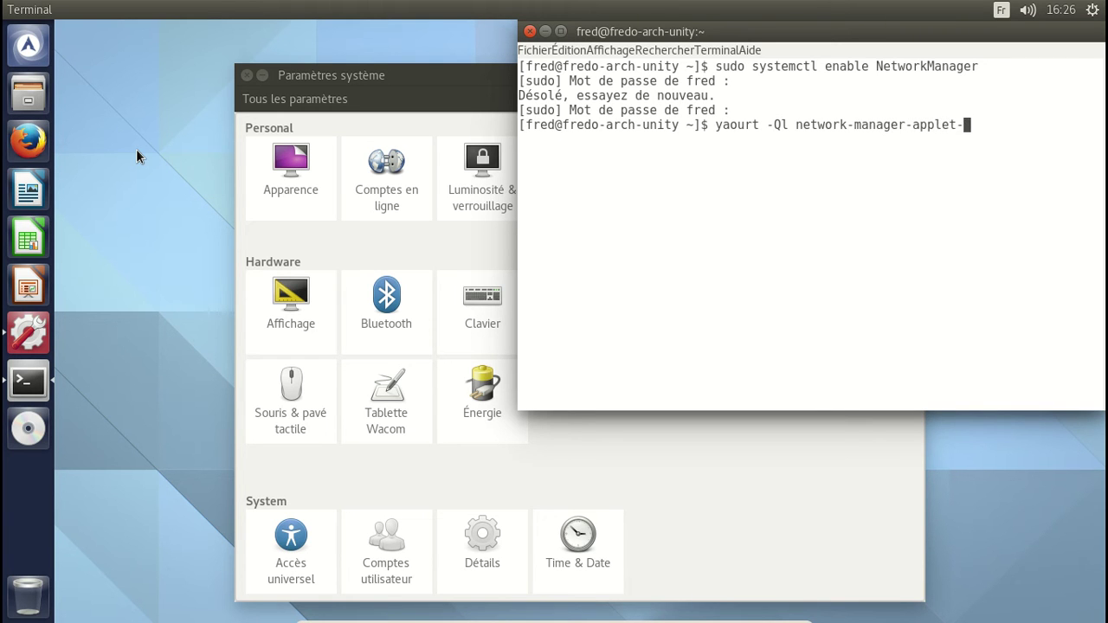
text(ubuntu)
key(Return)
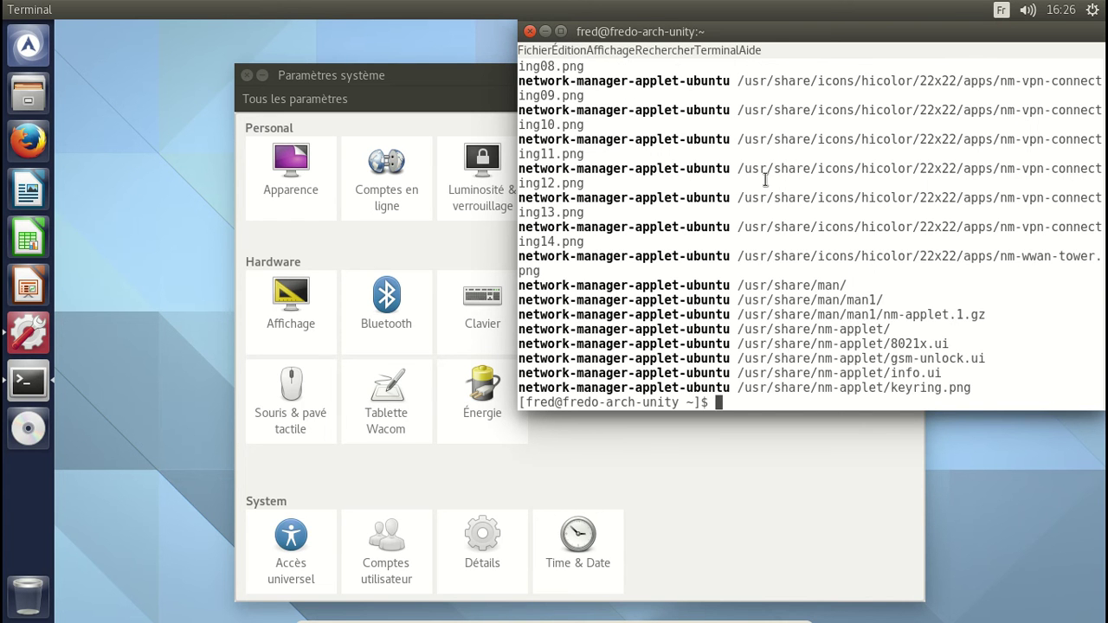
scroll(762, 180, up, 15)
scroll(762, 179, up, 20)
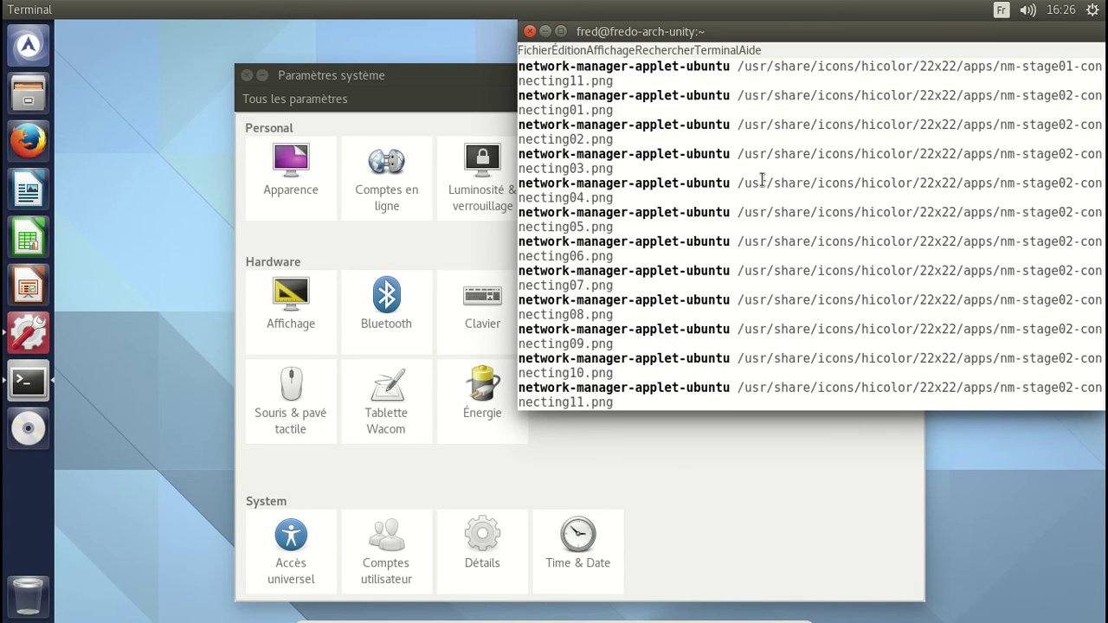
scroll(762, 179, up, 5)
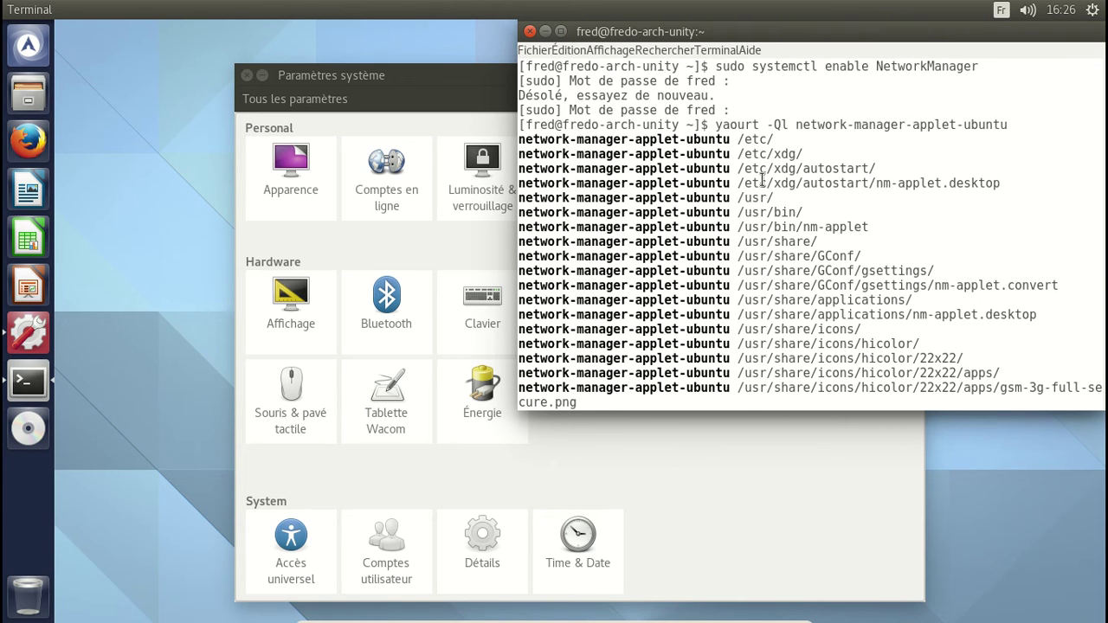
scroll(762, 179, down, 20)
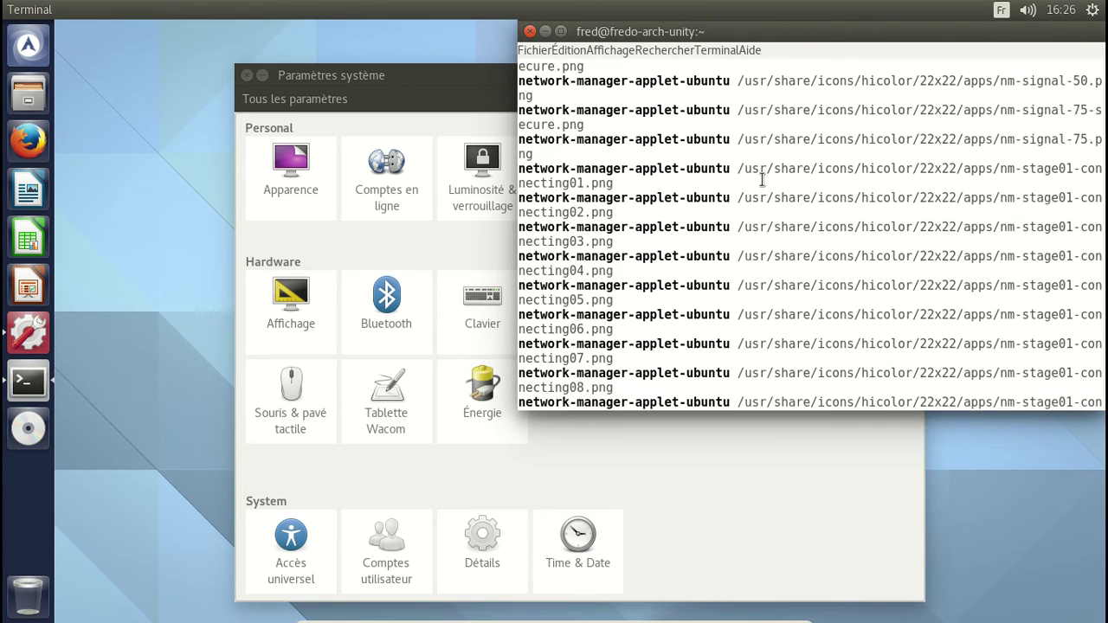
scroll(762, 179, down, 15)
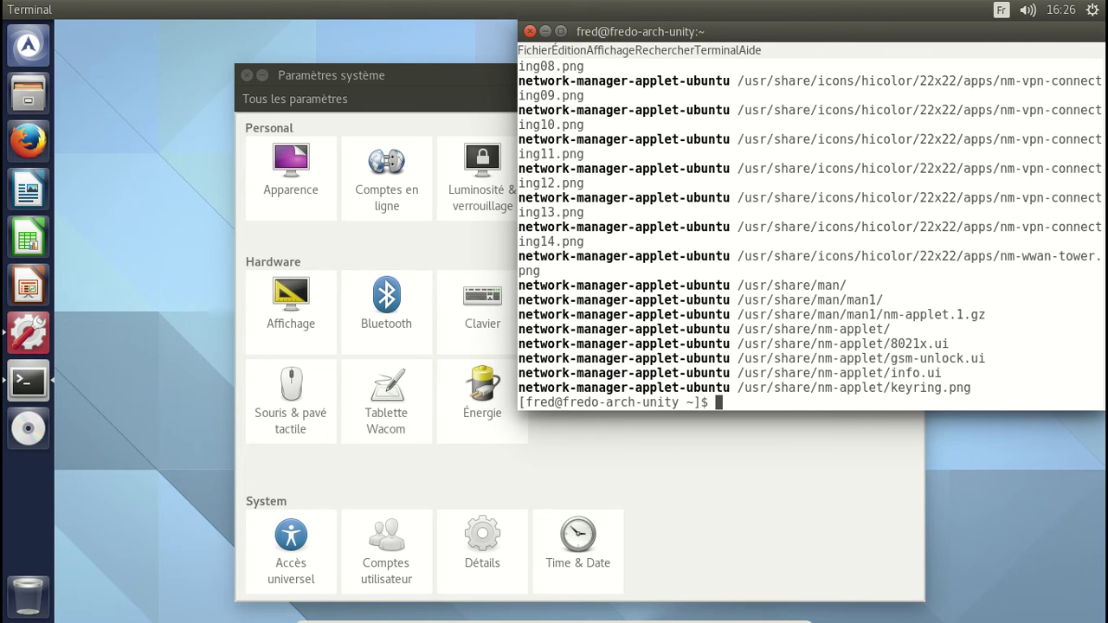
Step: Try to start the network applet in the background with /usr/bin/nm-applet &, and run the command again with sudo
text(/usr/bin/nm-applet &)
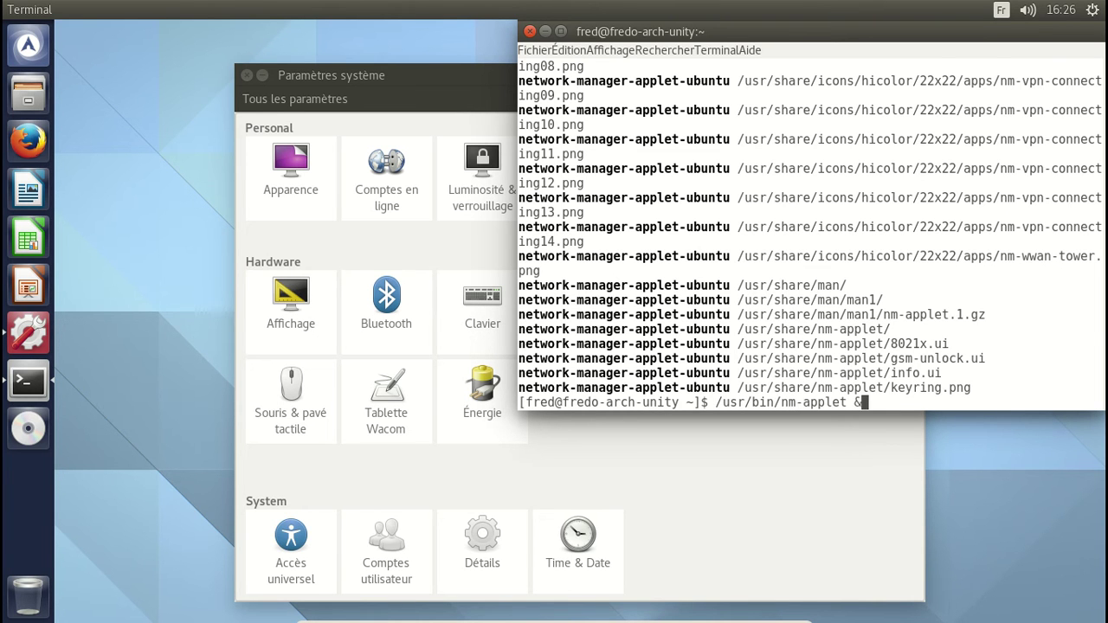
key(Return)
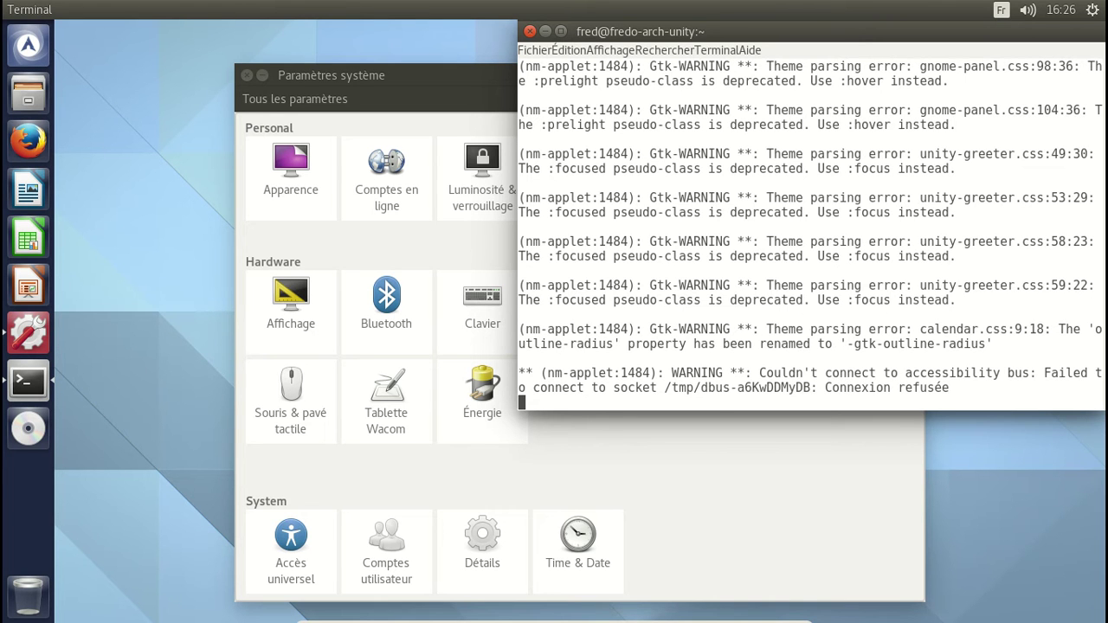
key(Return)
key(Up)
key(Home)
text(sudo)
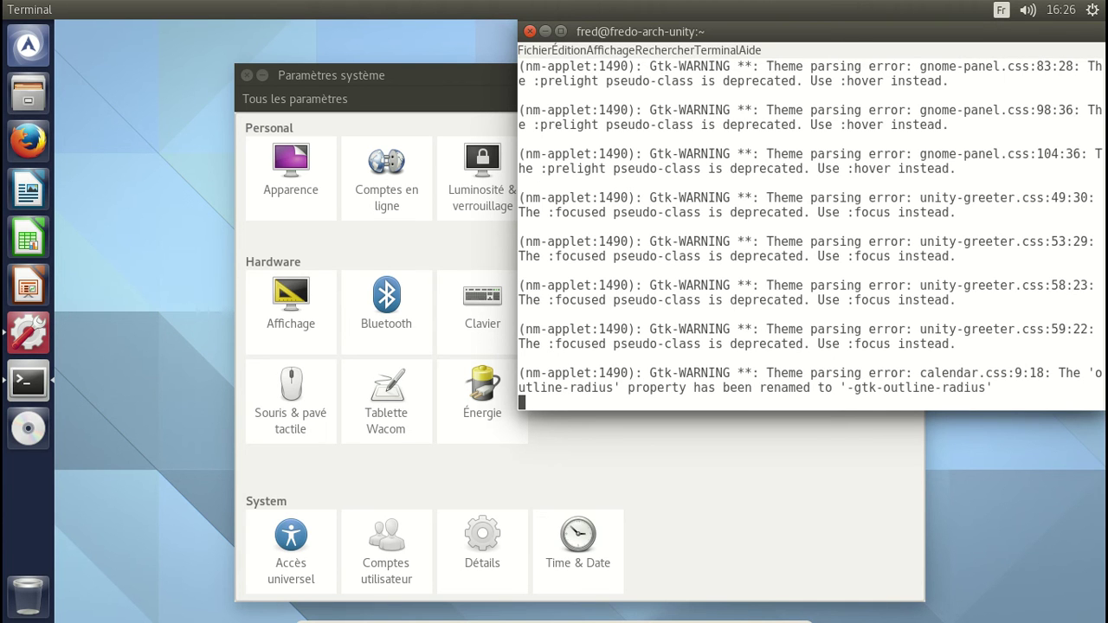
key(Return)
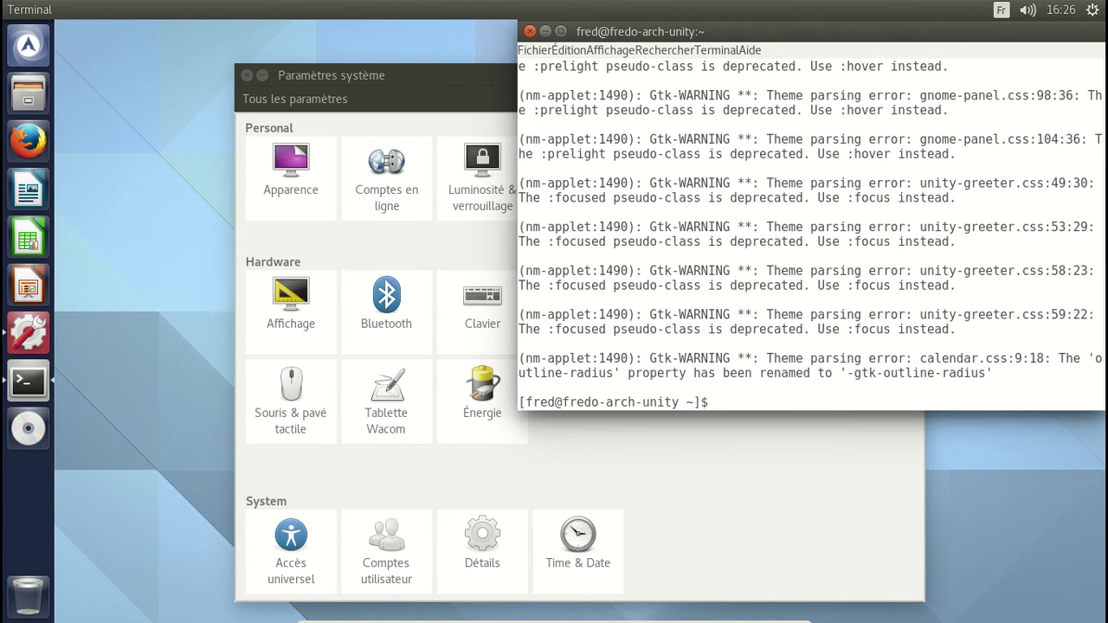
Step: Look back through the applet's output, and close the Terminal and Paramètres système windows
scroll(925, 222, up, 6)
scroll(927, 221, up, 12)
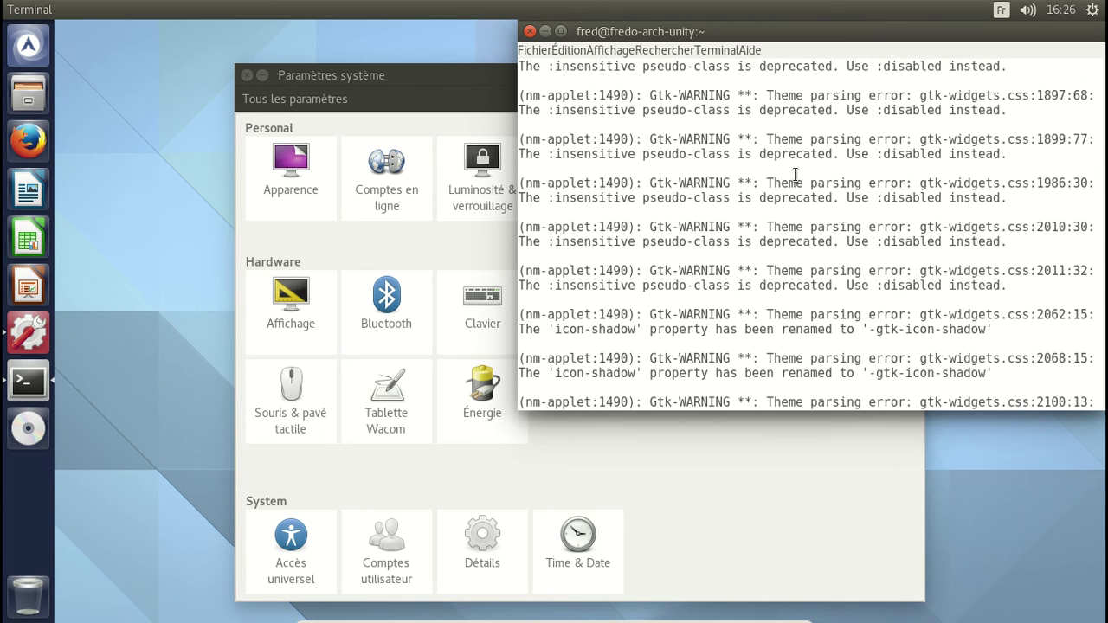
click(531, 32)
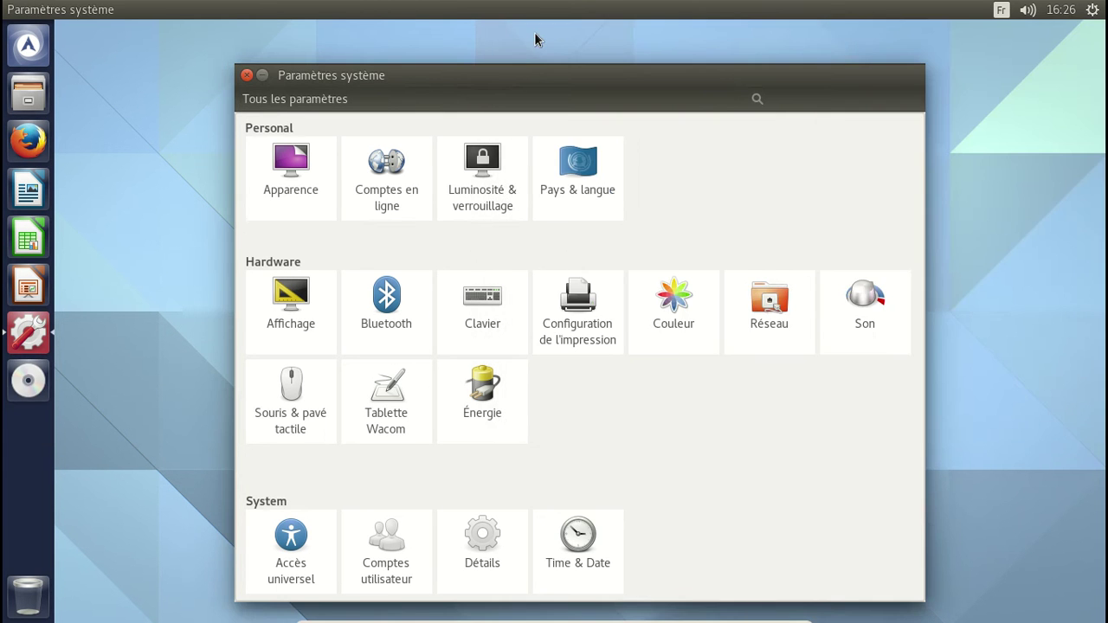
click(246, 75)
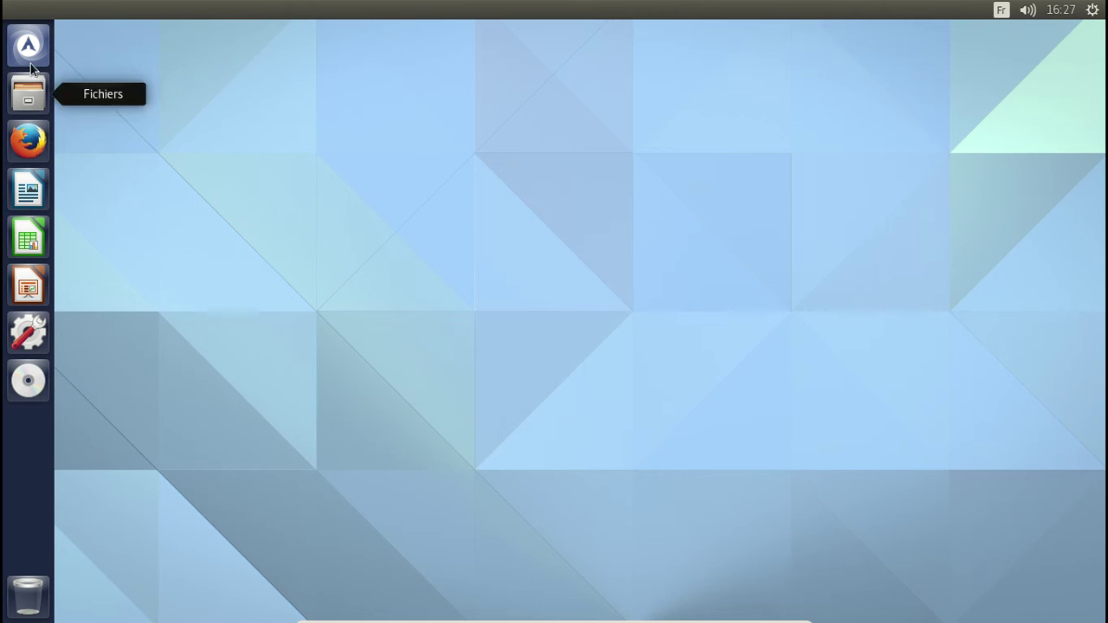
Step: Launch Firefox and close the first-run tabs, keeping only the start page tab open
click(26, 135)
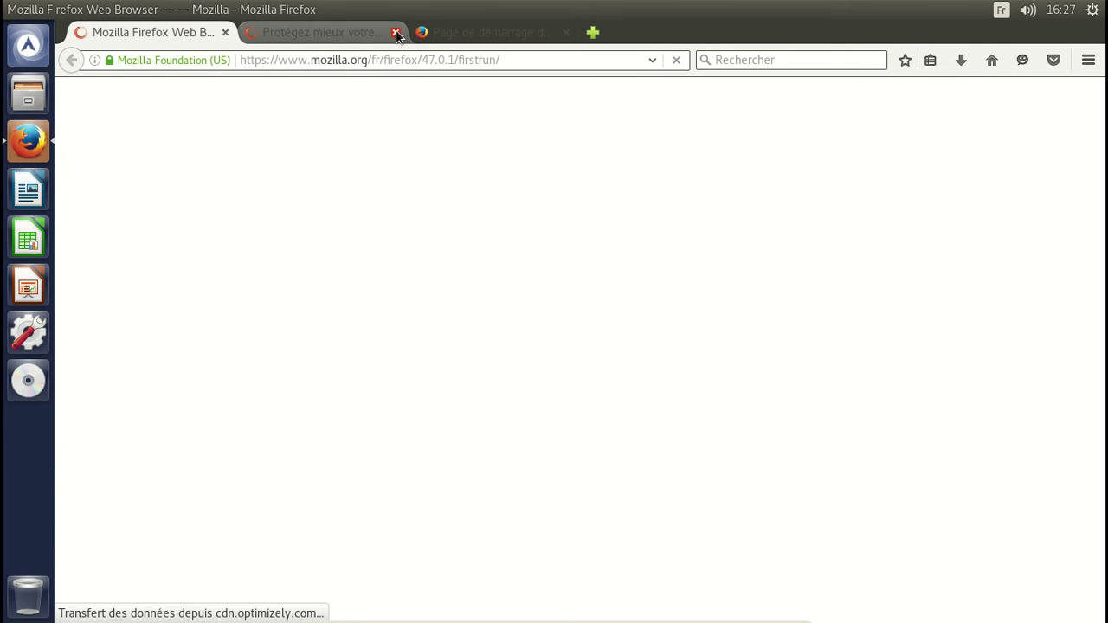
click(225, 31)
click(225, 32)
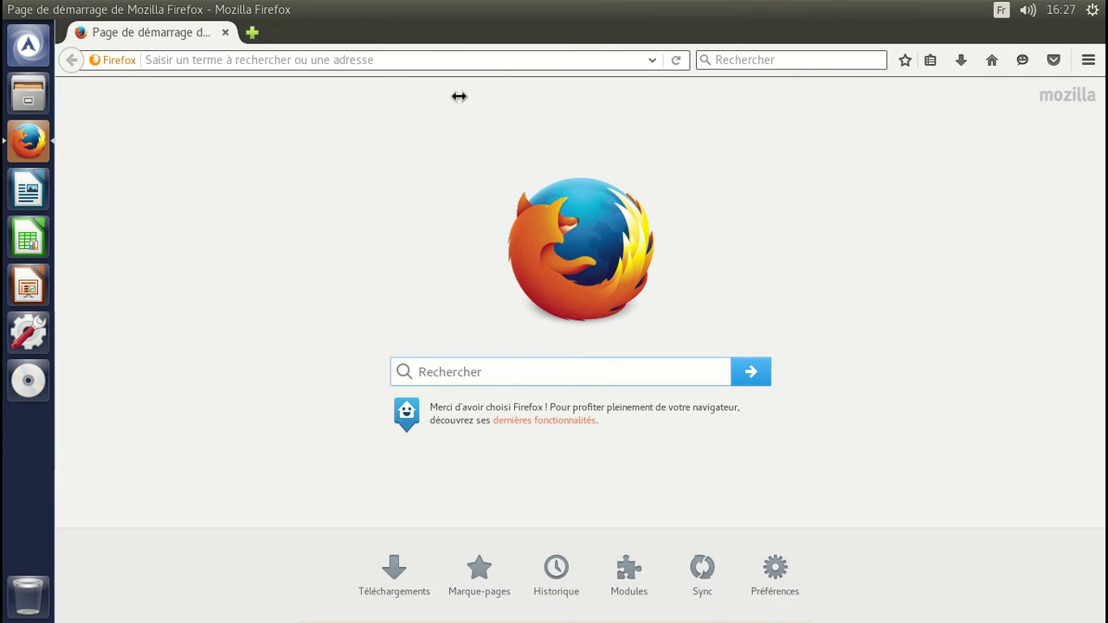
Step: Search the web for "unity for arch", open the ArchWiki Unity page from the results and dismiss the reading mode tip
click(765, 60)
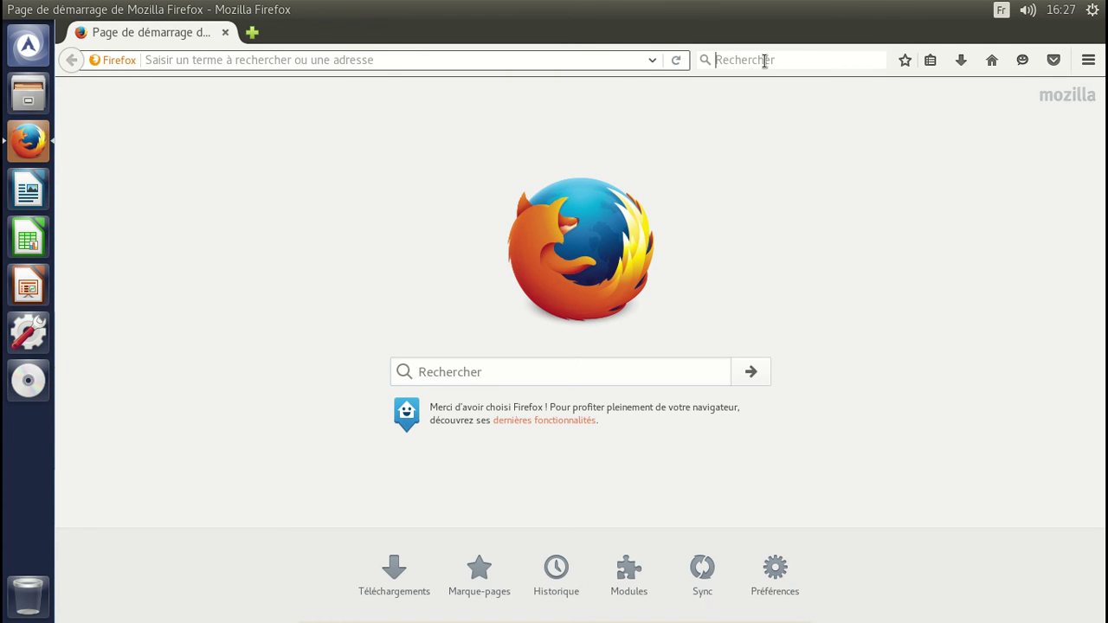
text("unity for arch)
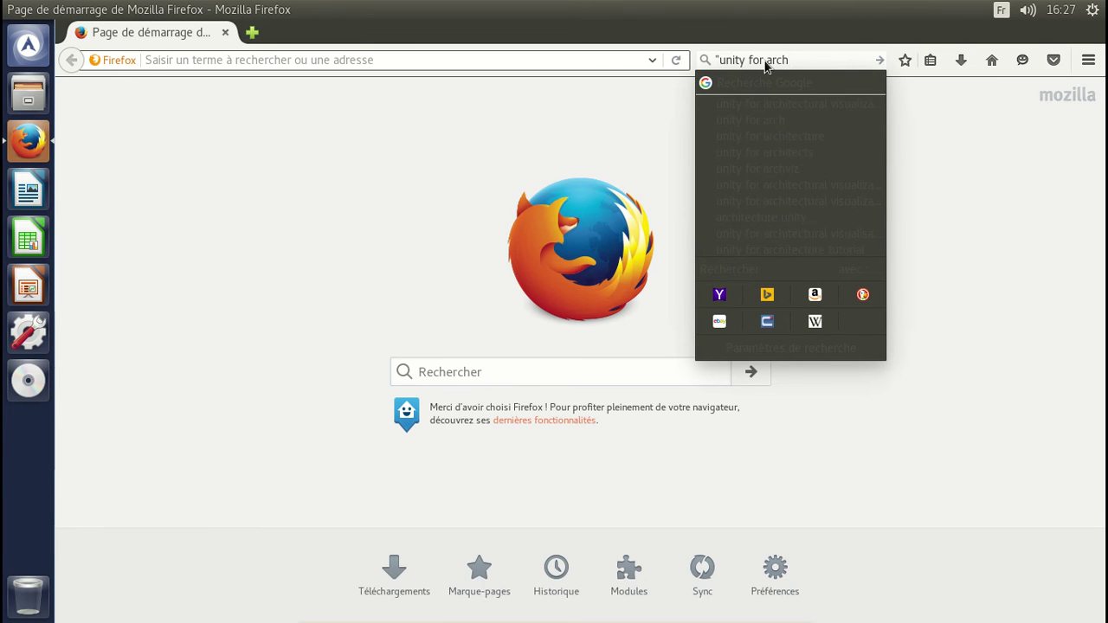
key(Return)
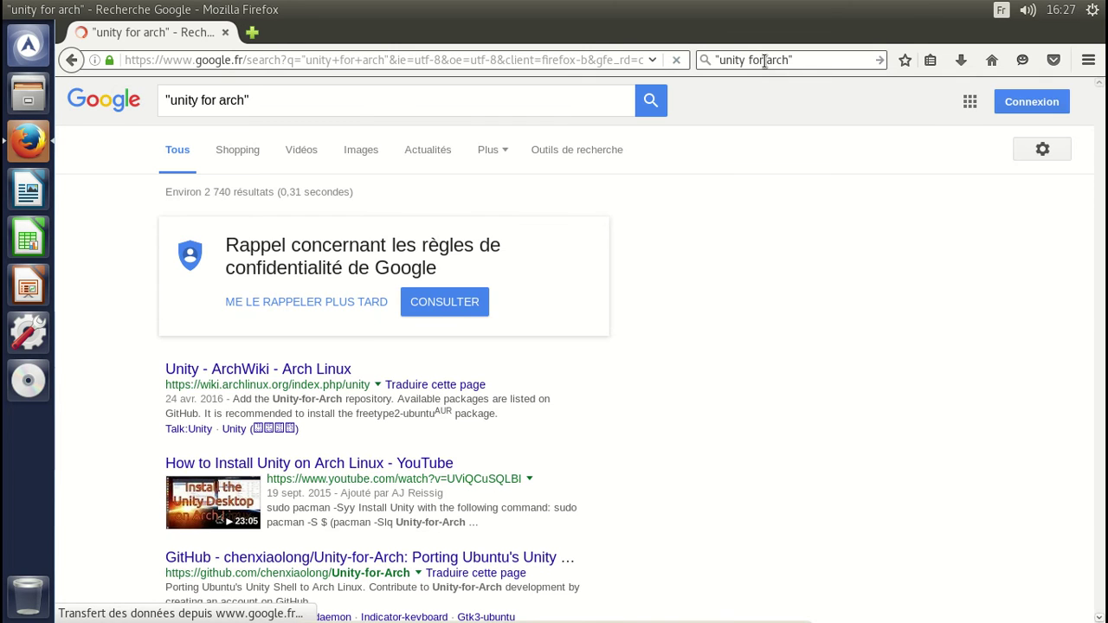
click(338, 370)
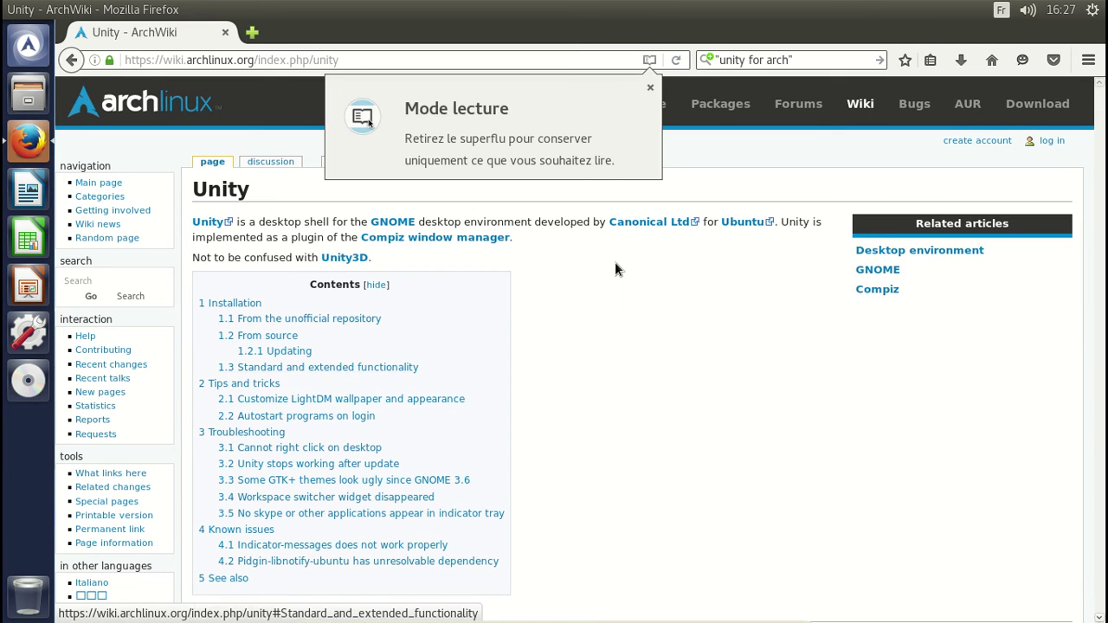
click(650, 87)
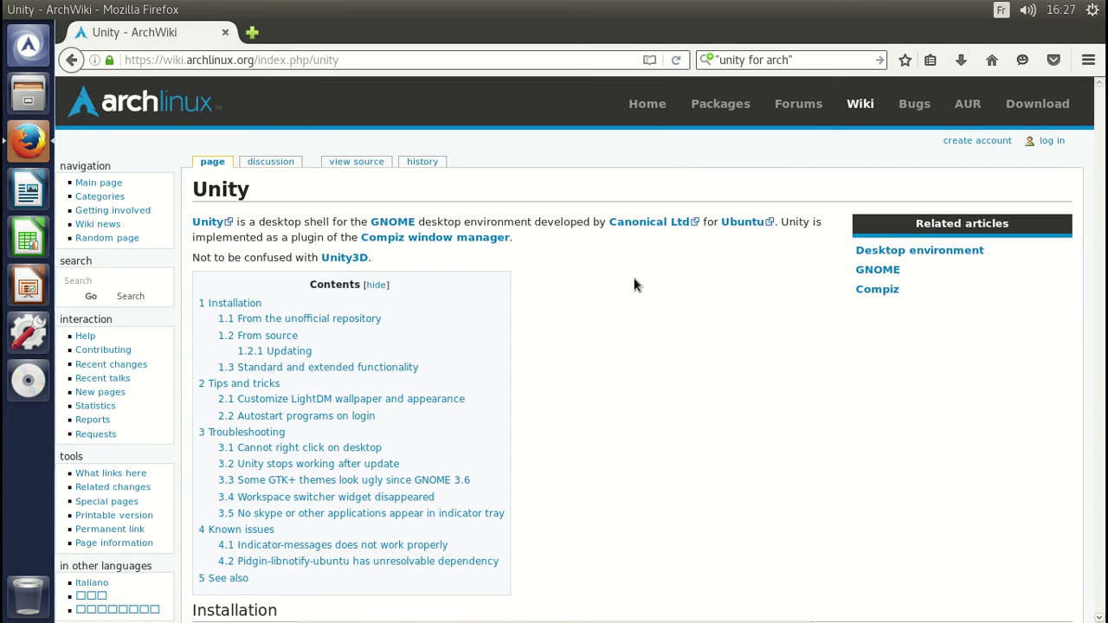
Step: Open the Unity-For-Arch GitHub repository from the wiki's From source section in a separate tab, and close the wiki tab
scroll(635, 282, down, 3)
scroll(634, 284, down, 4)
scroll(634, 282, down, 3)
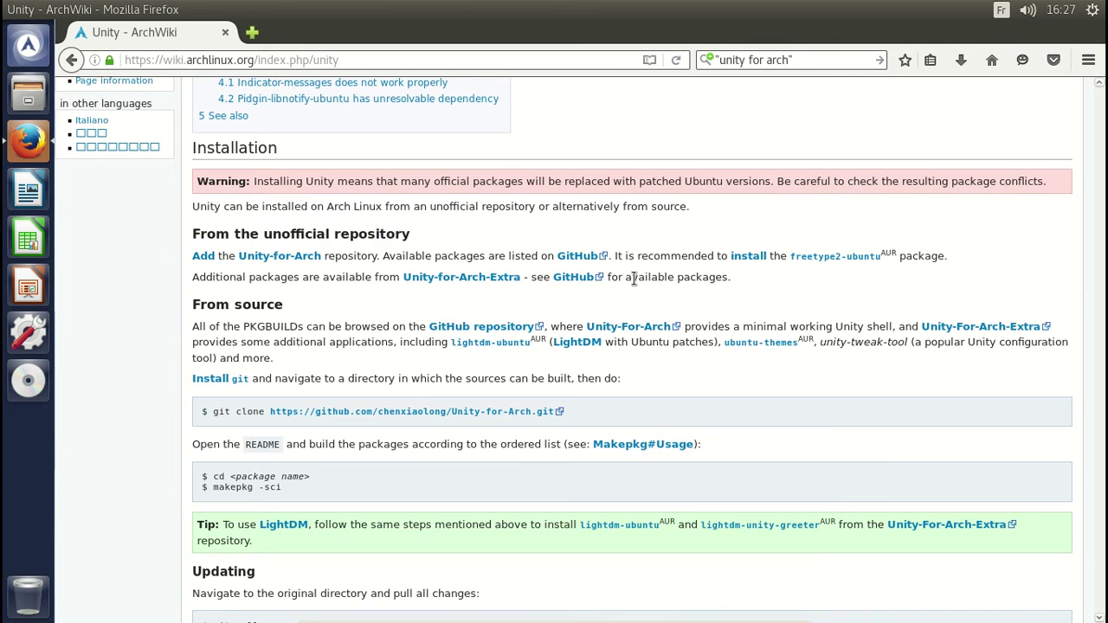
middle_click(620, 327)
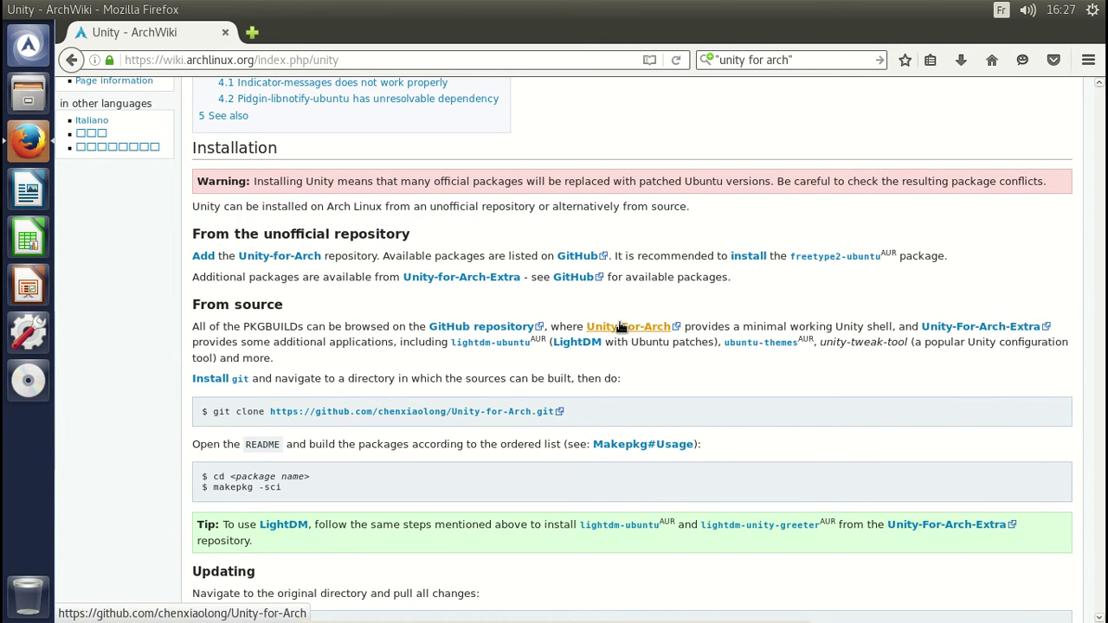
click(227, 33)
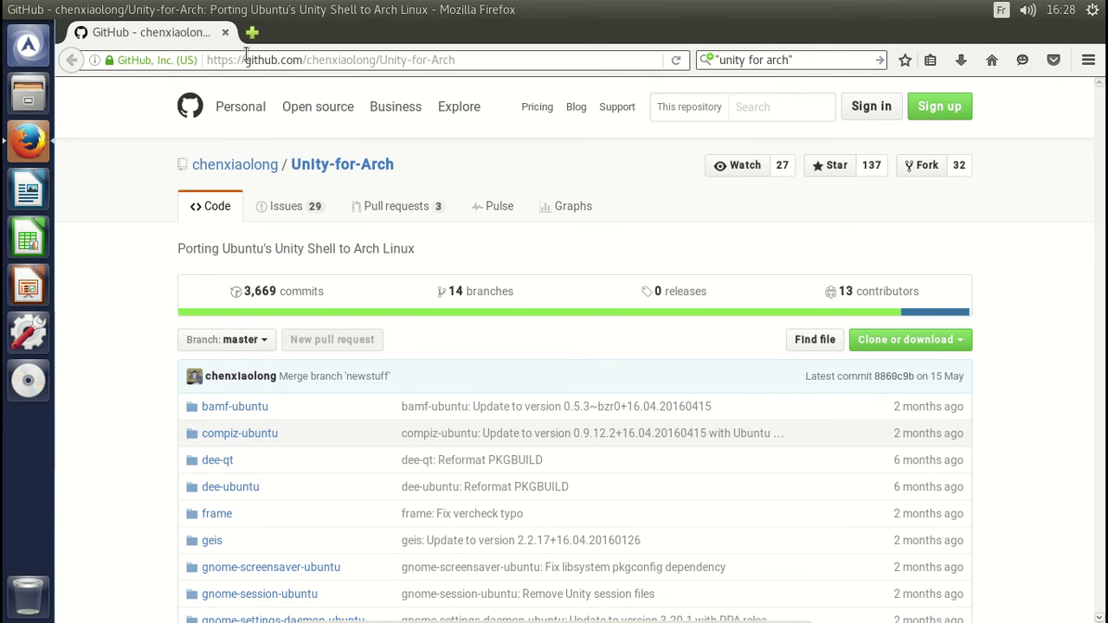
Step: Quit Firefox and check the keyboard layout indicator
click(1087, 60)
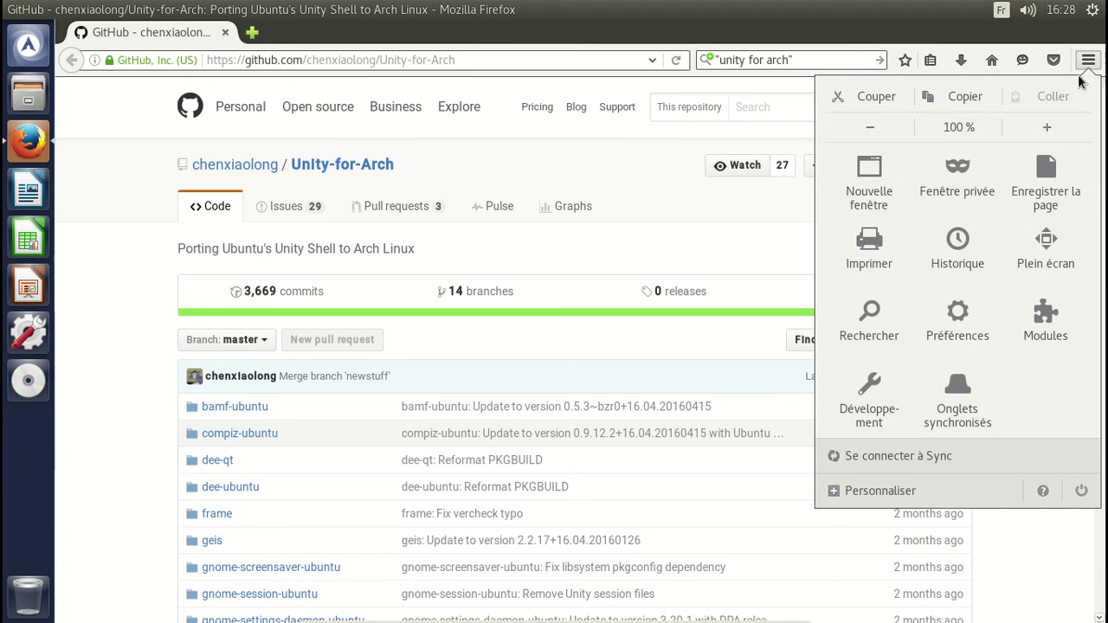
click(1073, 506)
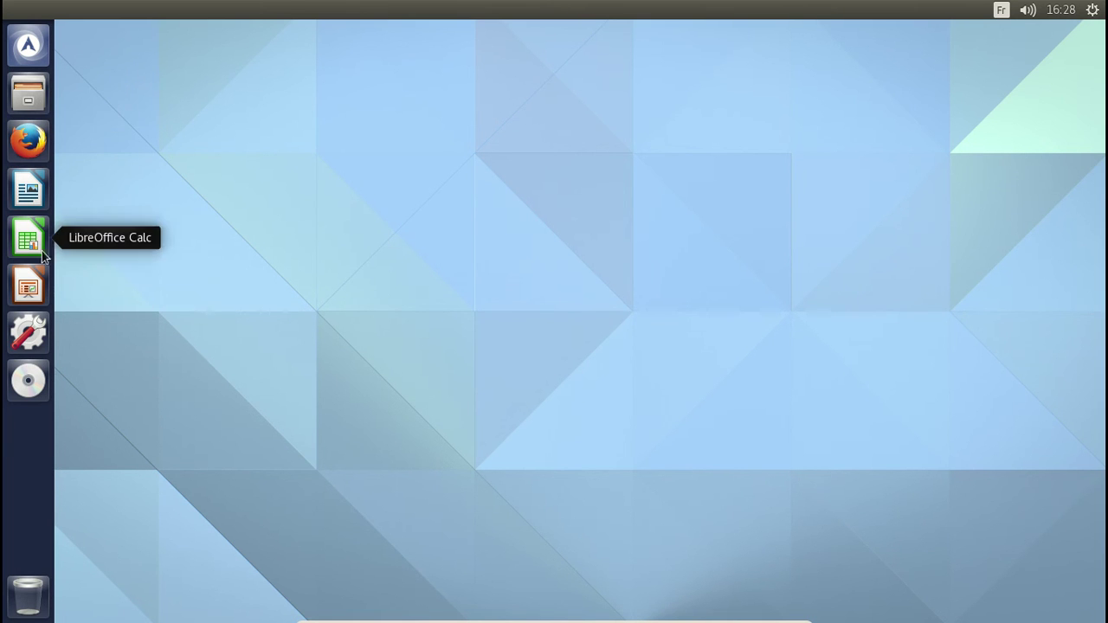
mouse_move(10, 8)
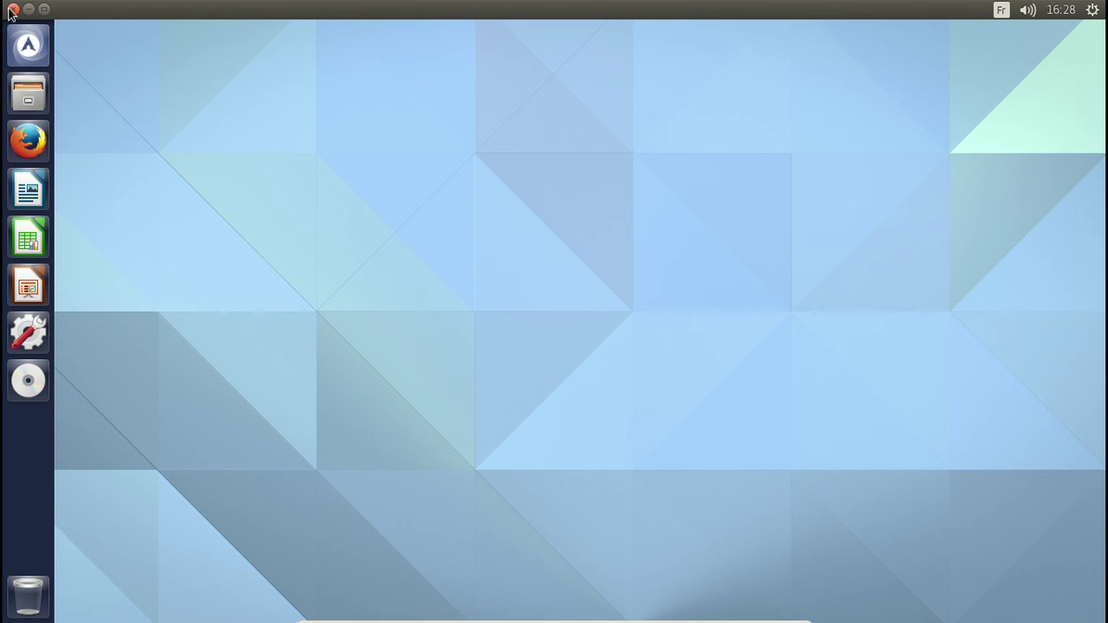
click(999, 11)
click(1012, 27)
Step: Look through the full list of installed applications in the Dash, with the dashboard plugins collapsed, and collapse the list again
click(28, 46)
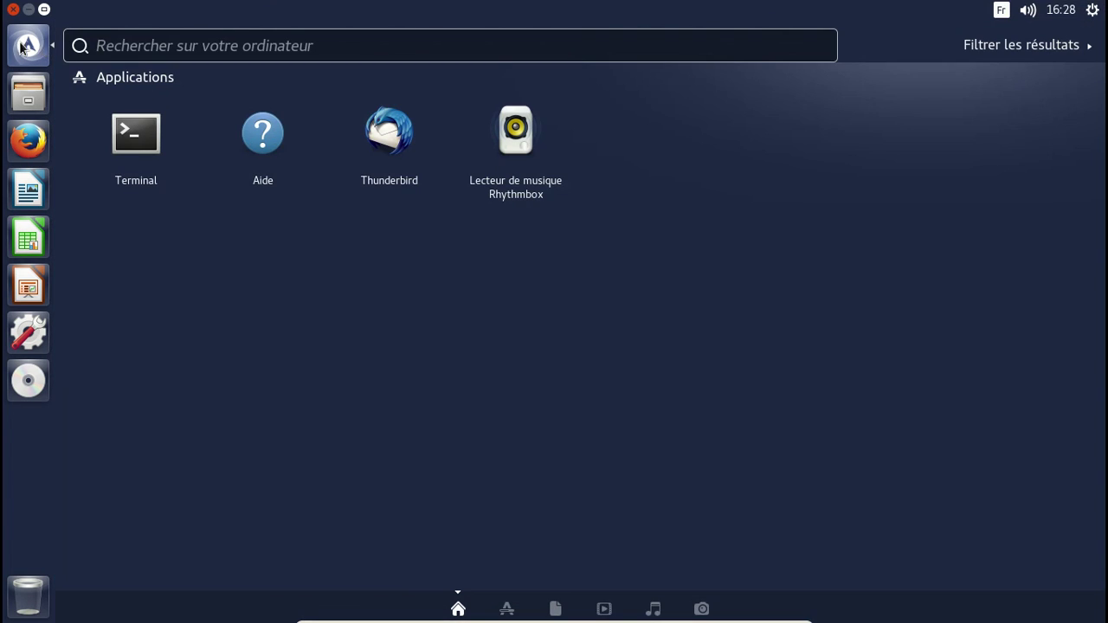
click(507, 608)
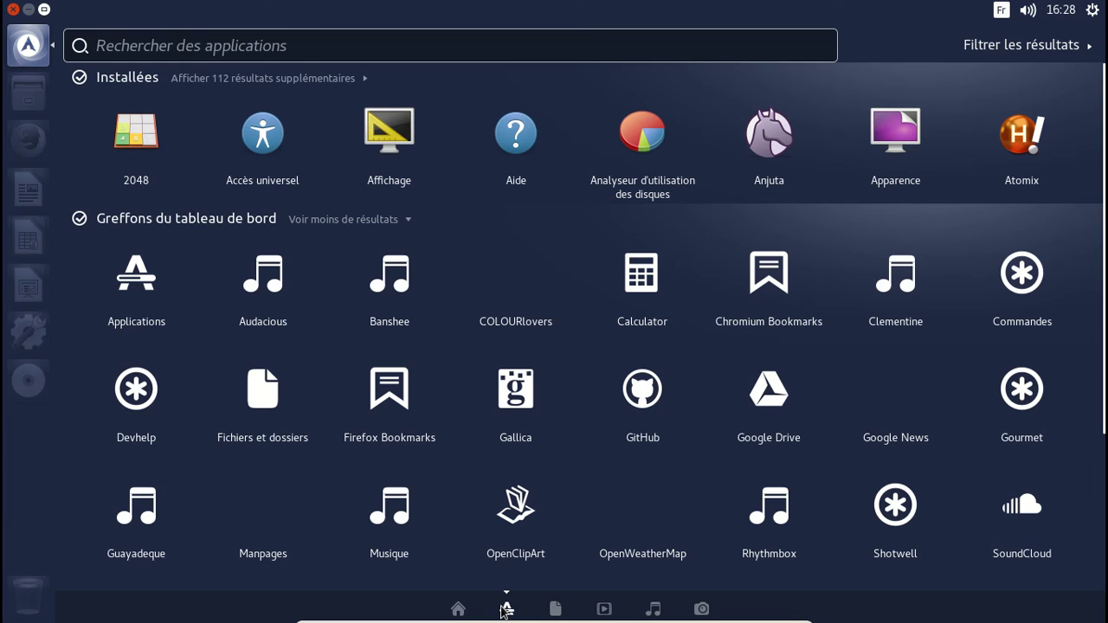
click(344, 221)
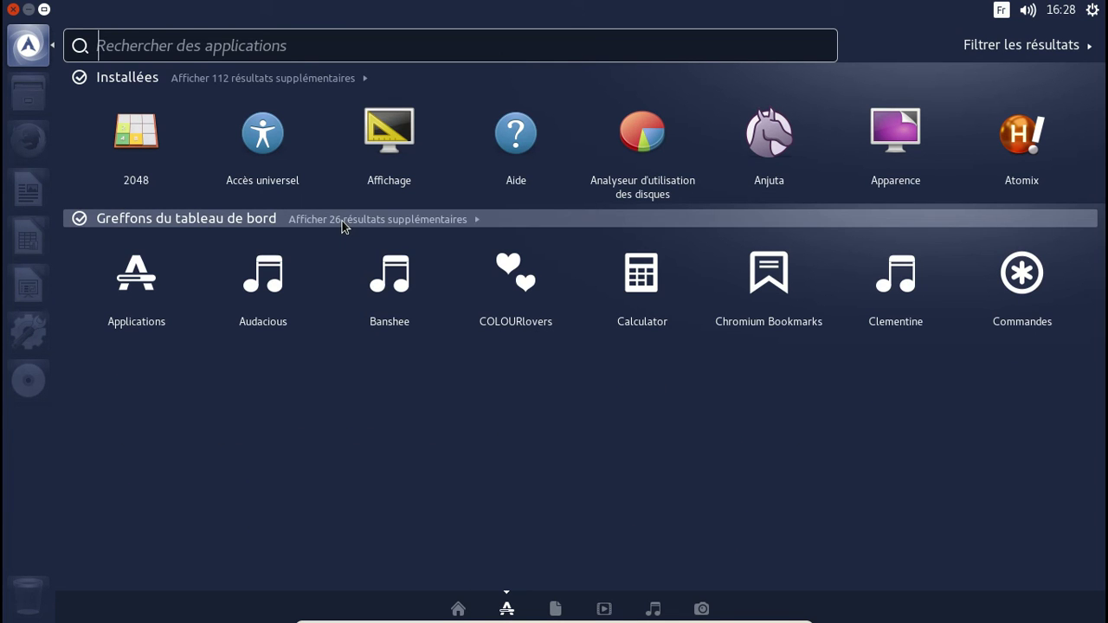
click(309, 81)
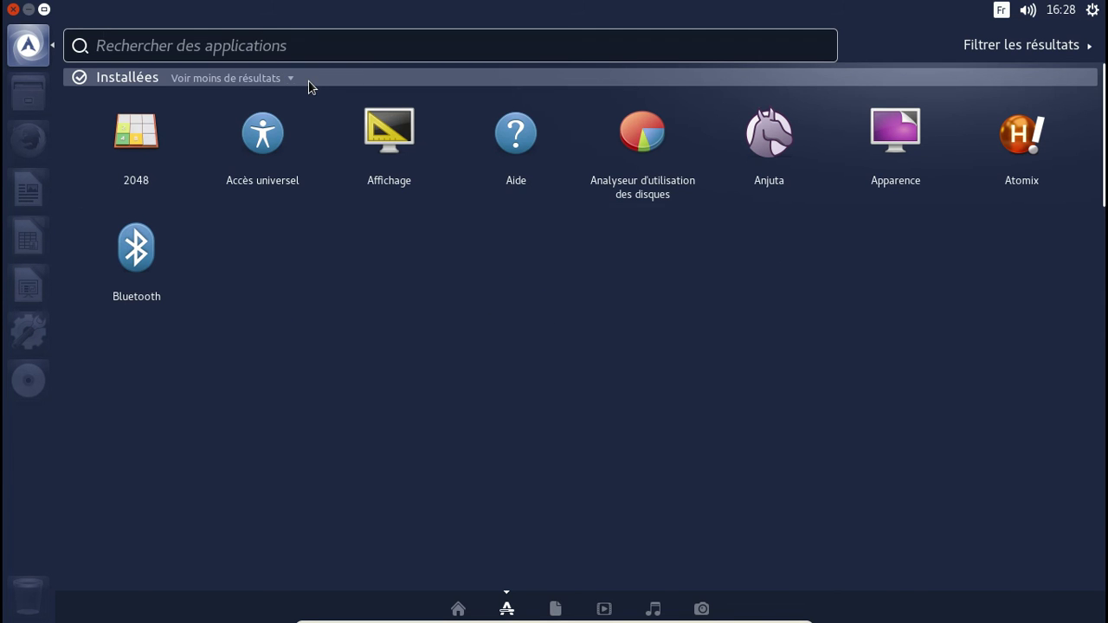
drag(1100, 120, 1101, 252)
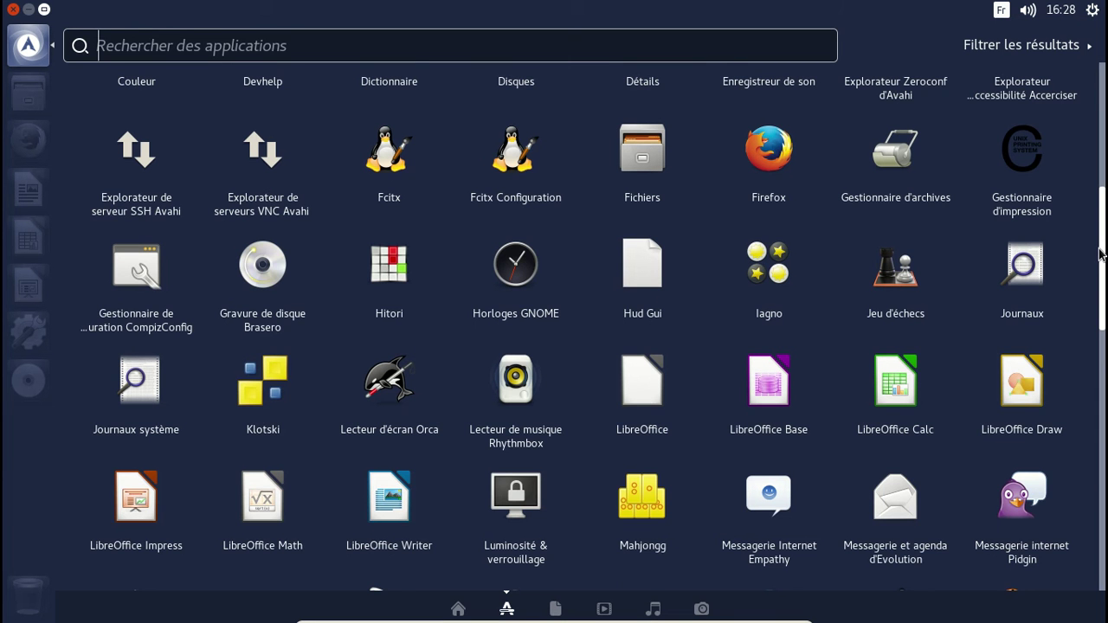
scroll(1097, 257, down, 1)
drag(1097, 260, 1104, 518)
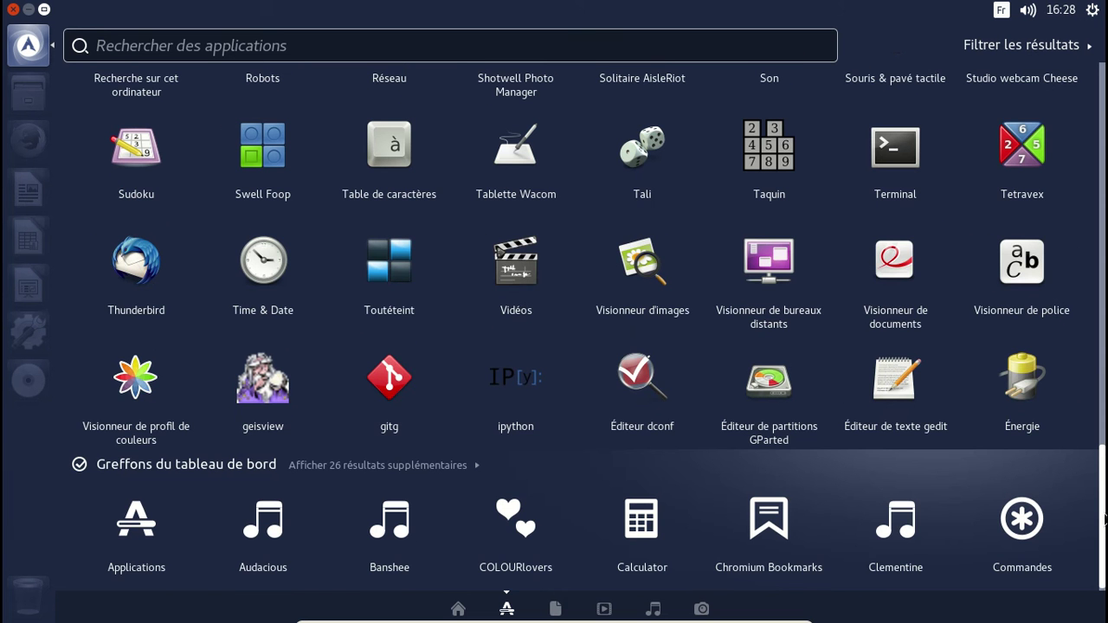
scroll(1058, 92, up, 15)
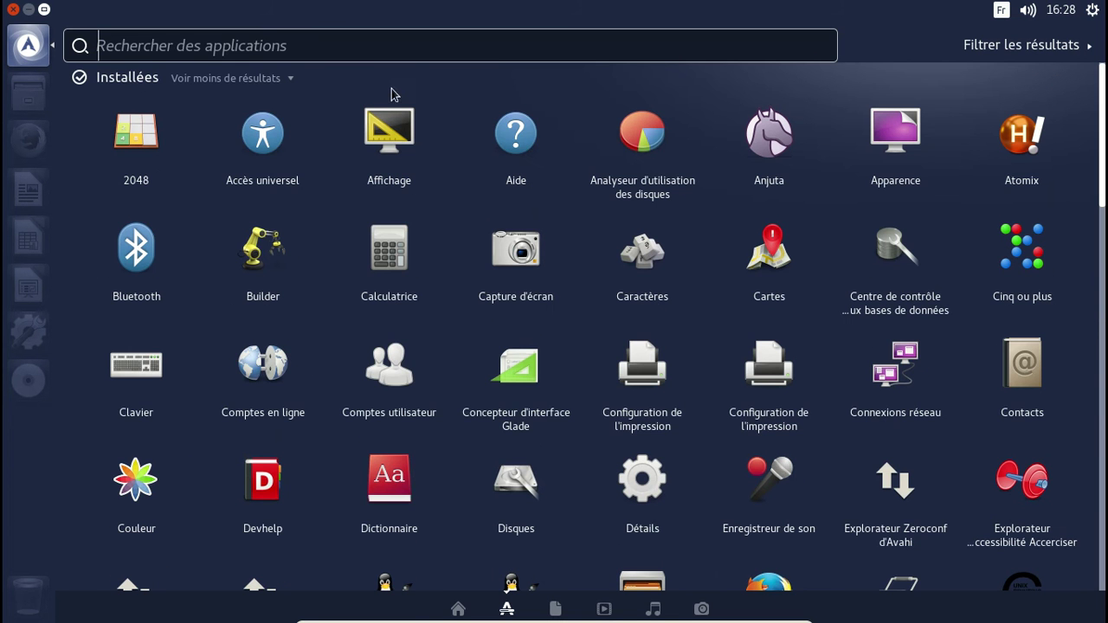
click(229, 77)
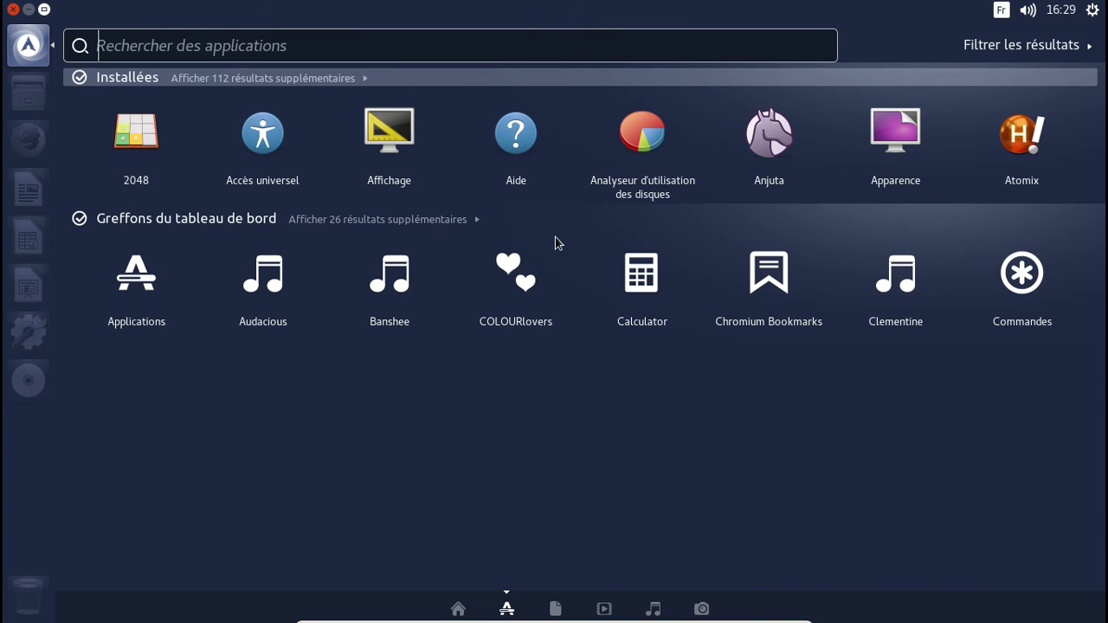
Step: Preview the Calculator search plugin's description among the dashboard plugins and close the preview
scroll(641, 281, down, 3)
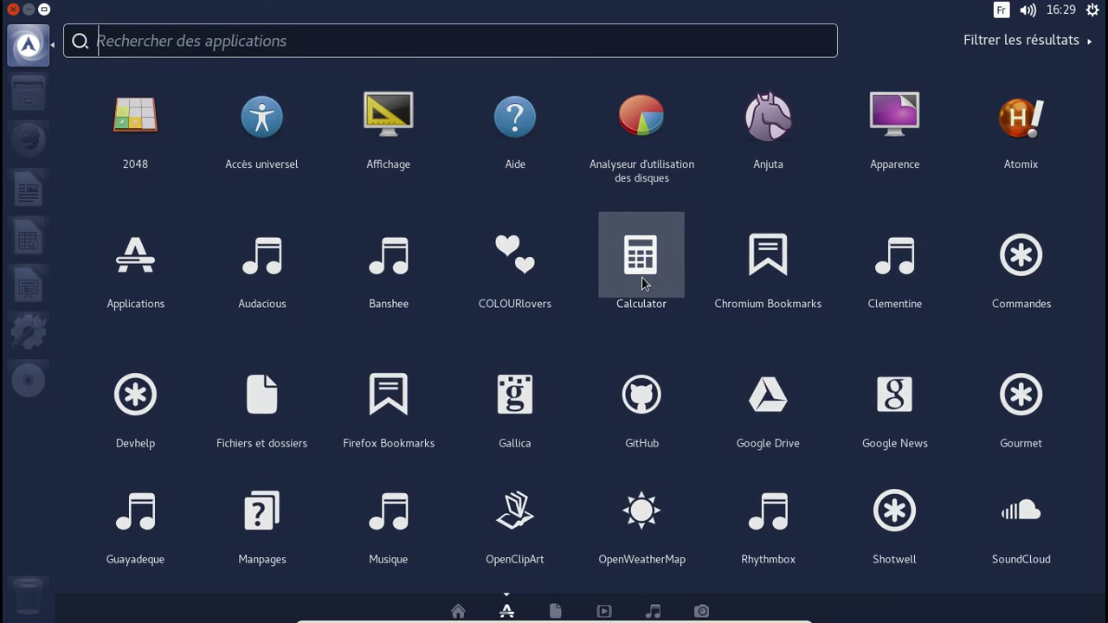
right_click(641, 283)
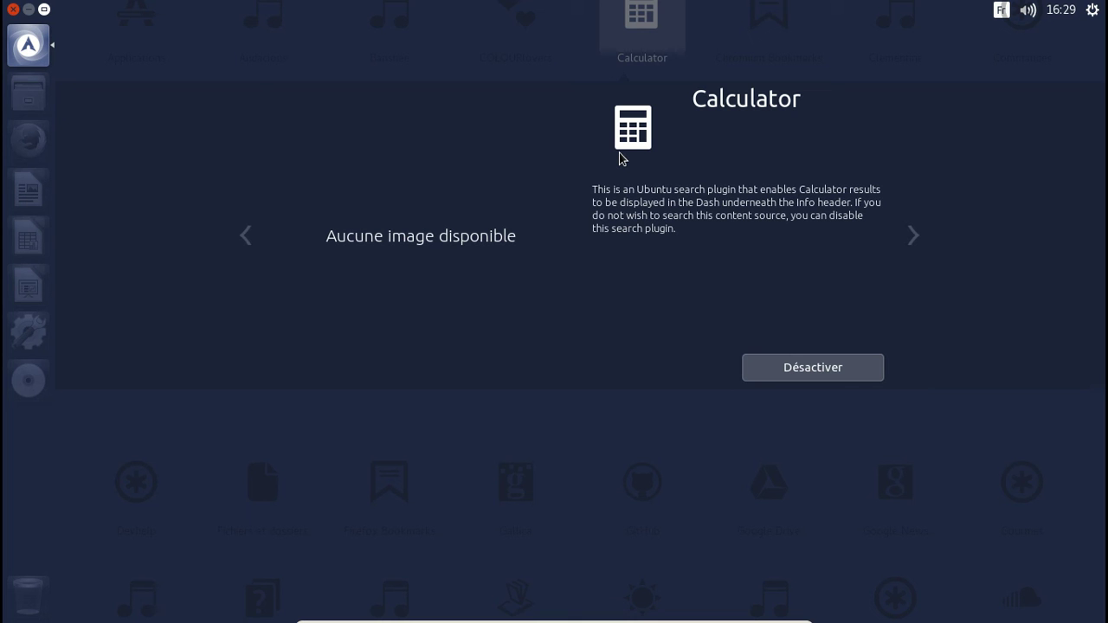
key(Escape)
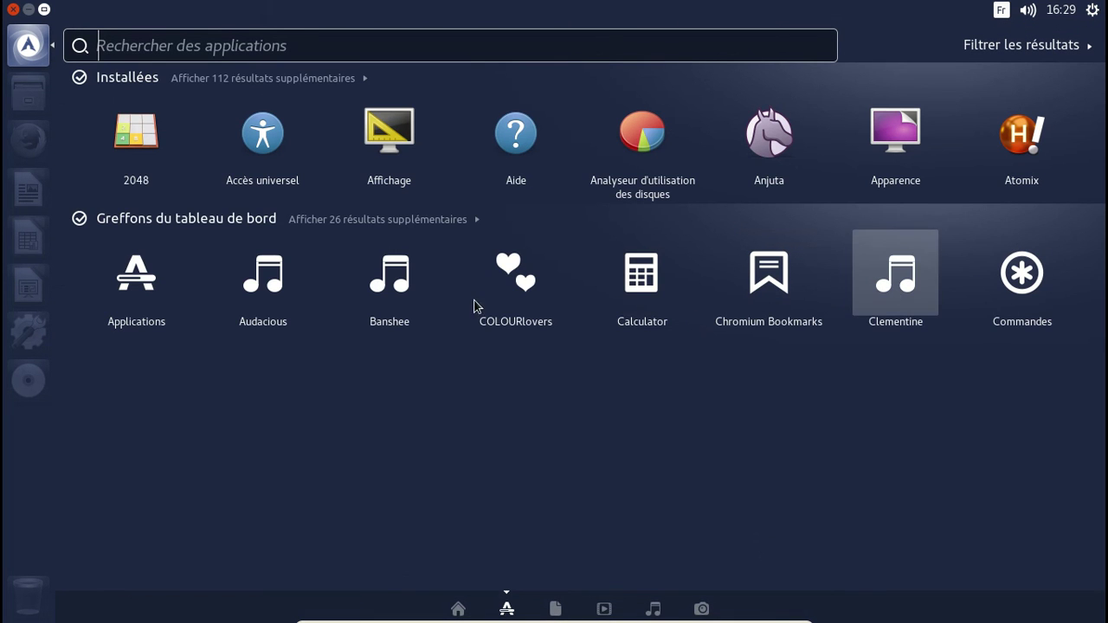
Step: Expand the Greffons du tableau de bord category and look through all the available search plugins
click(422, 227)
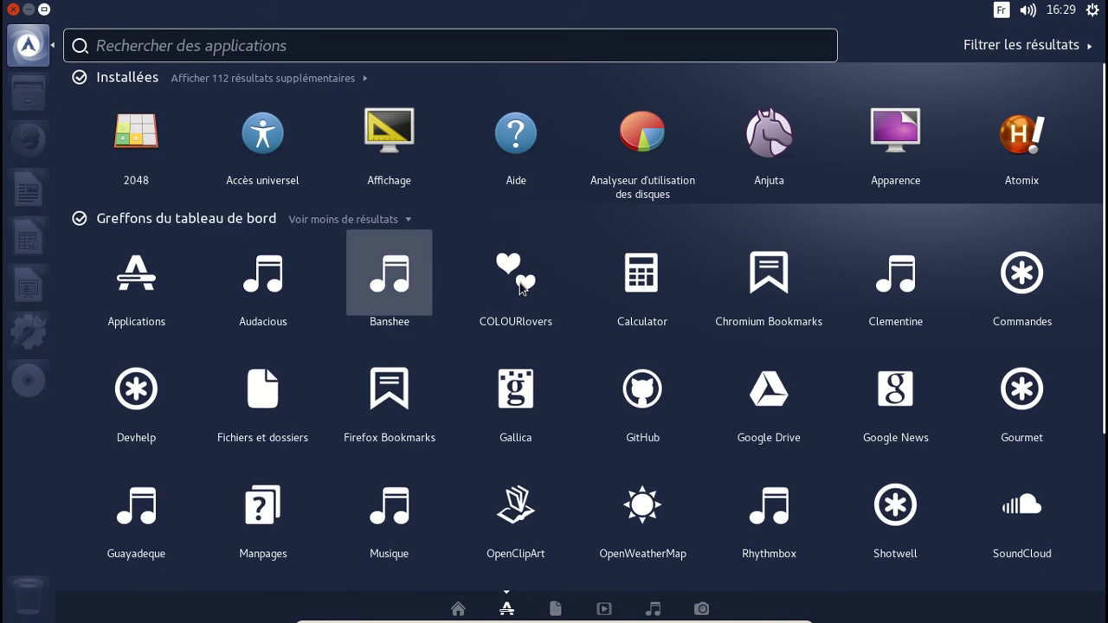
scroll(522, 288, down, 3)
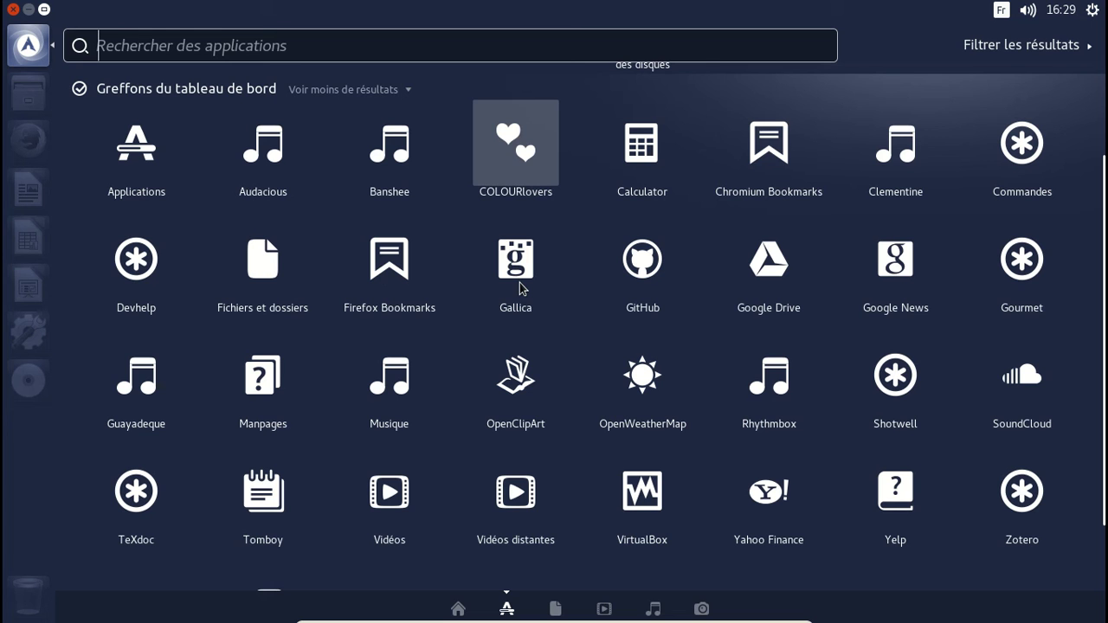
scroll(522, 288, down, 2)
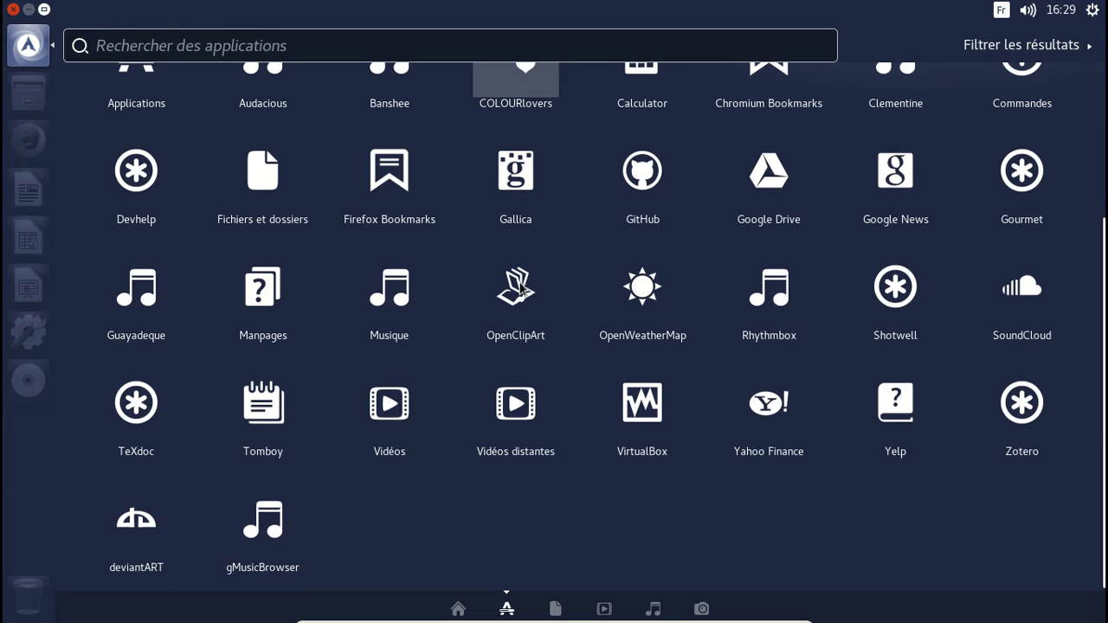
scroll(520, 286, up, 2)
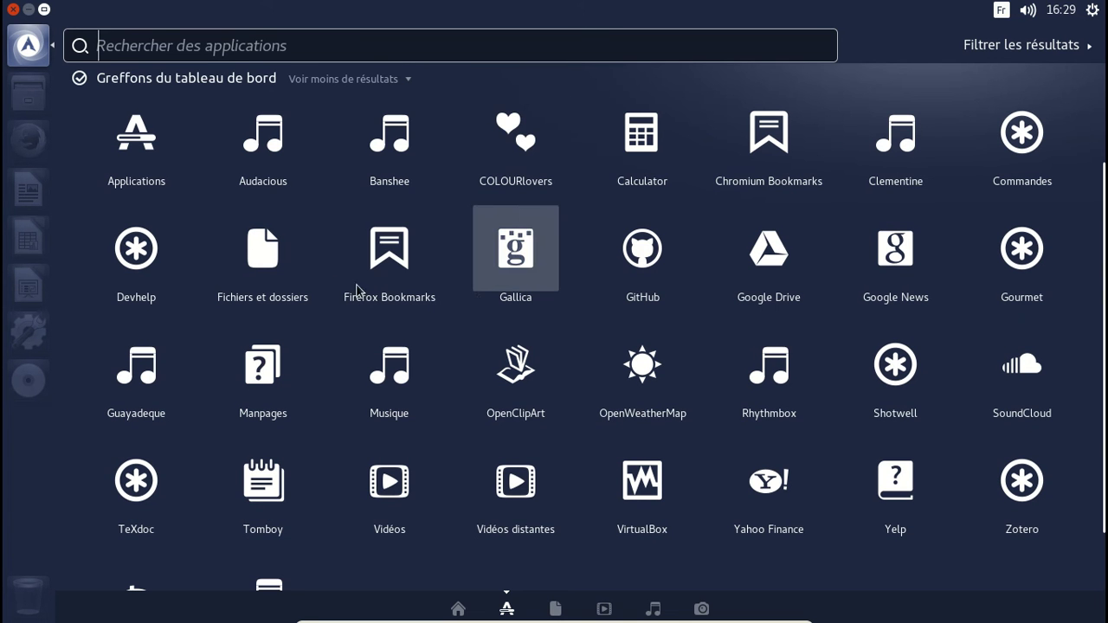
scroll(303, 272, down, 1)
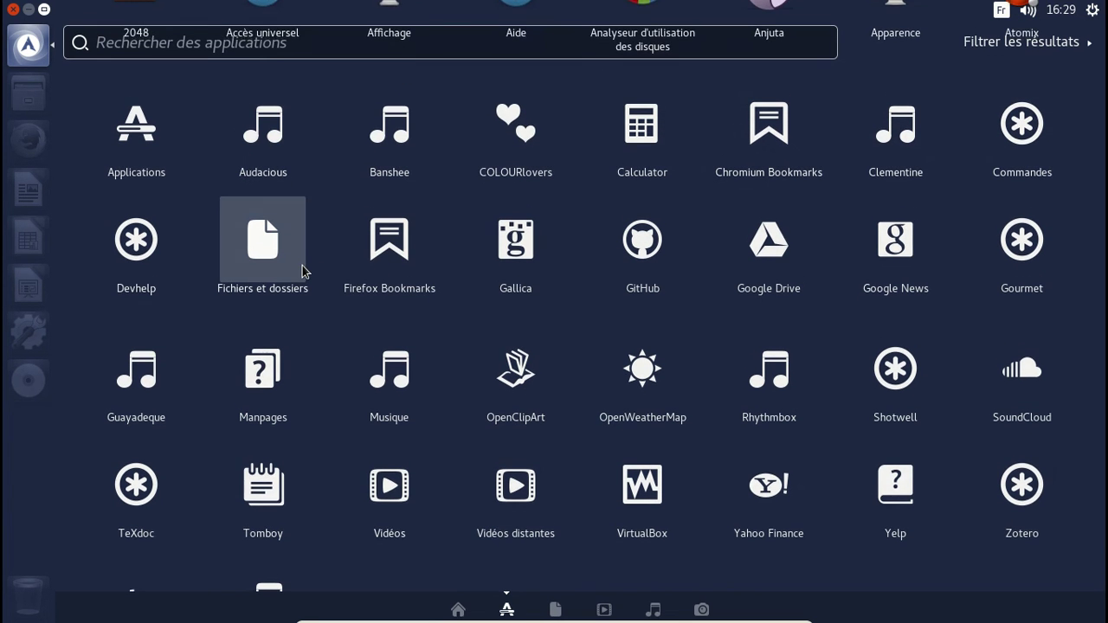
click(302, 270)
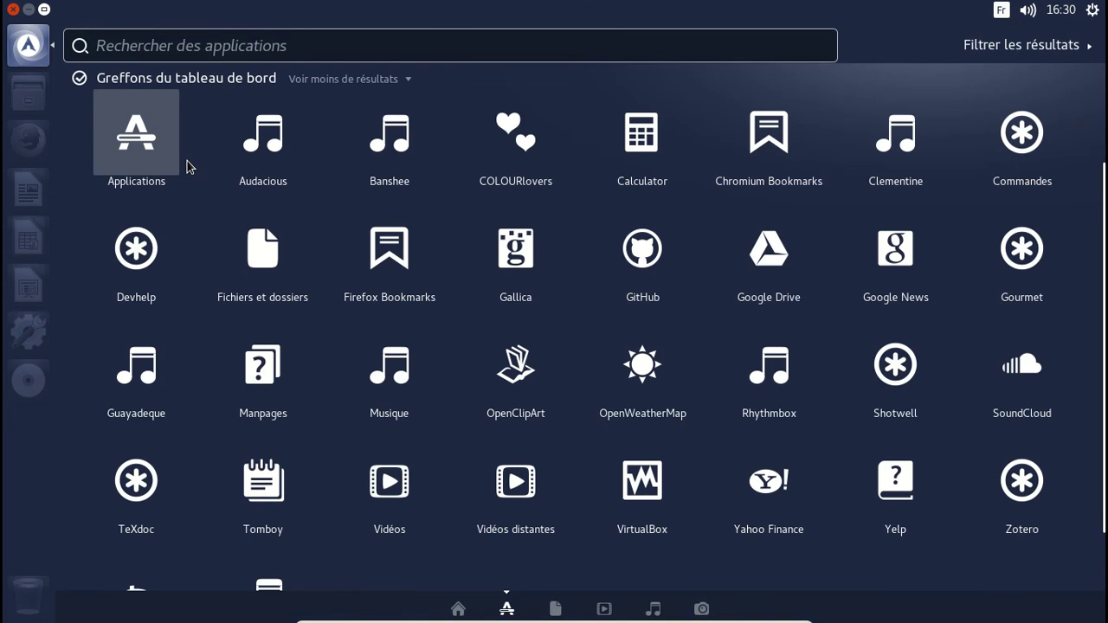
Step: Search the applications for gedit, launch the text editor and look through its global menus
click(130, 45)
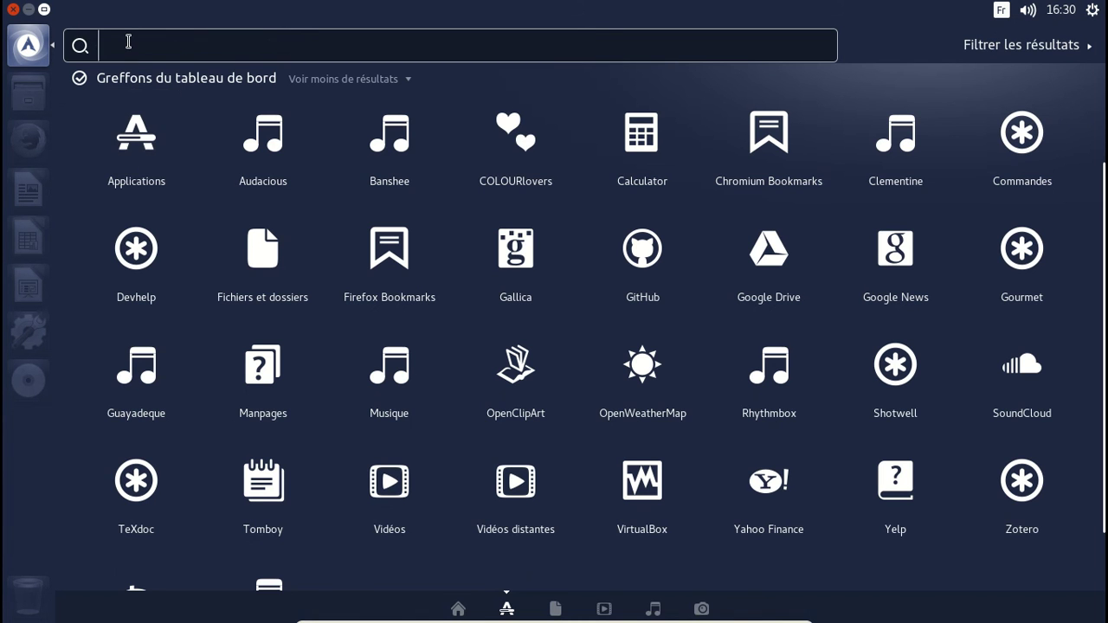
text(gedit)
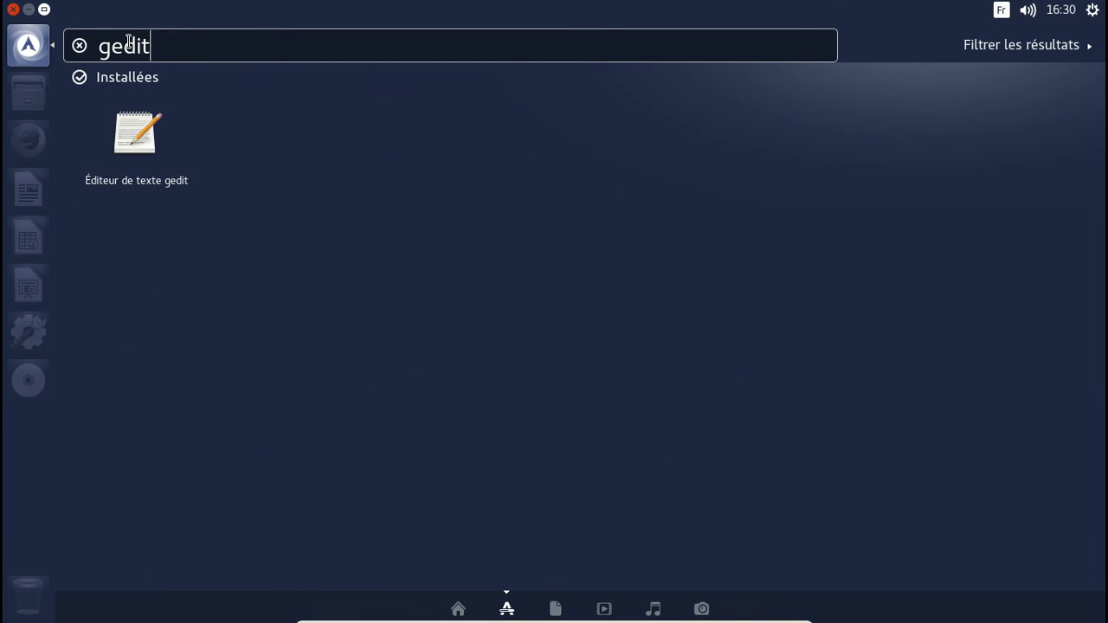
key(Return)
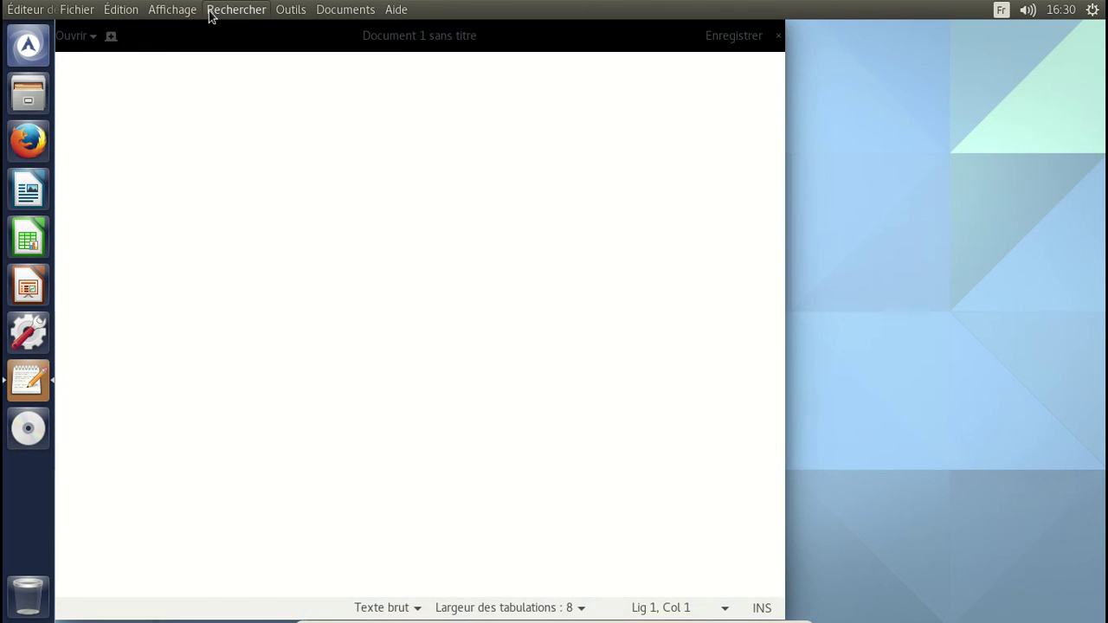
click(210, 12)
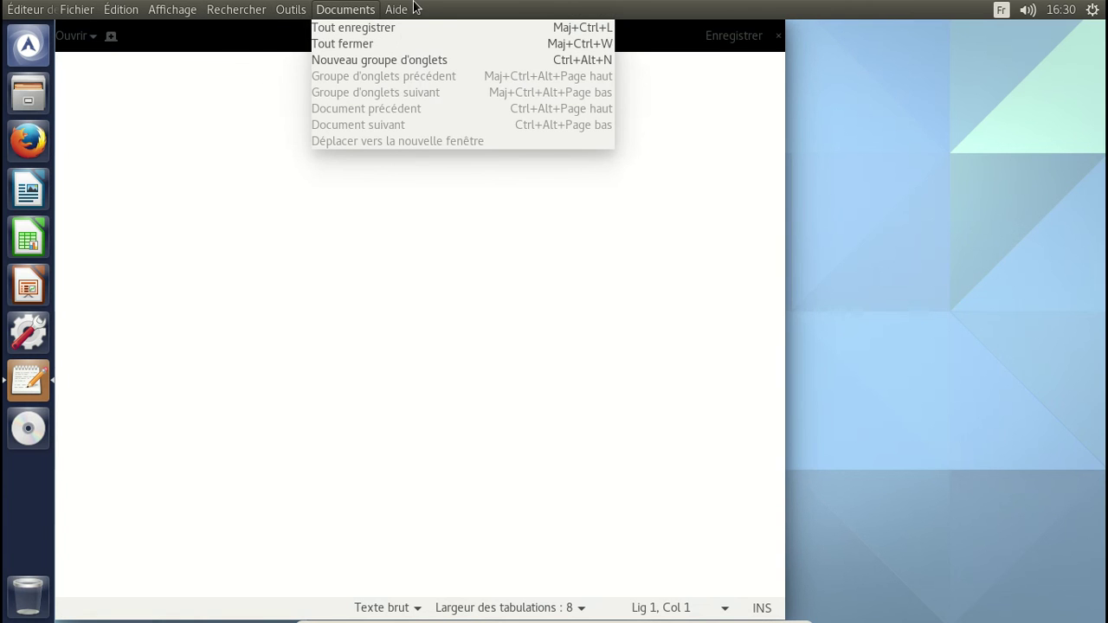
mouse_move(387, 14)
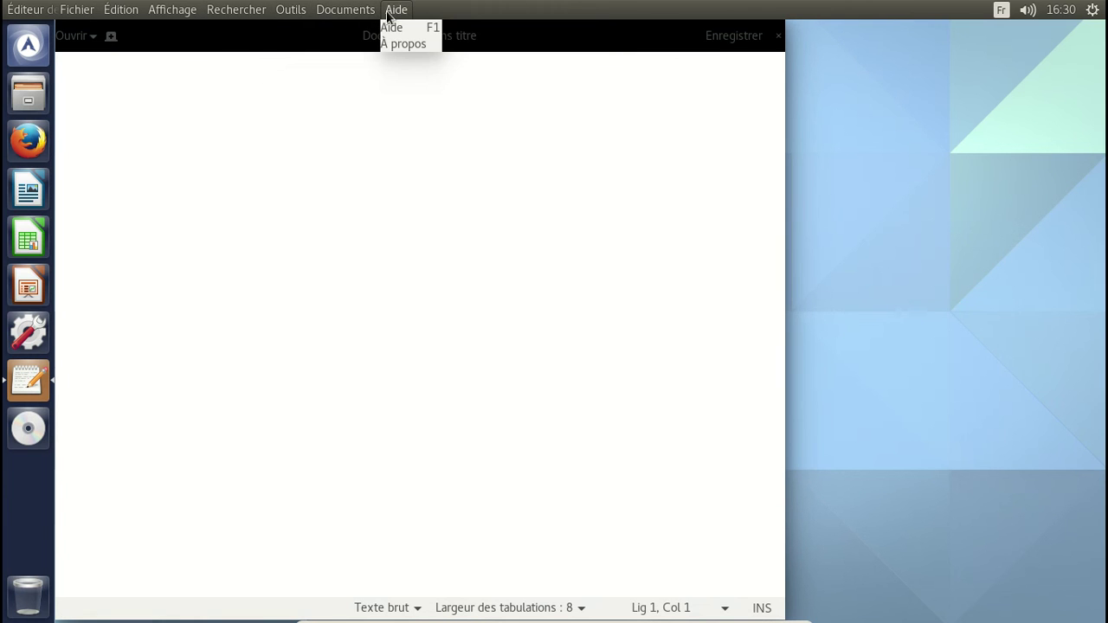
Step: Write "La preuve que Gedit 3.20 fonctionne :)" in the untitled document
click(229, 109)
text(La )
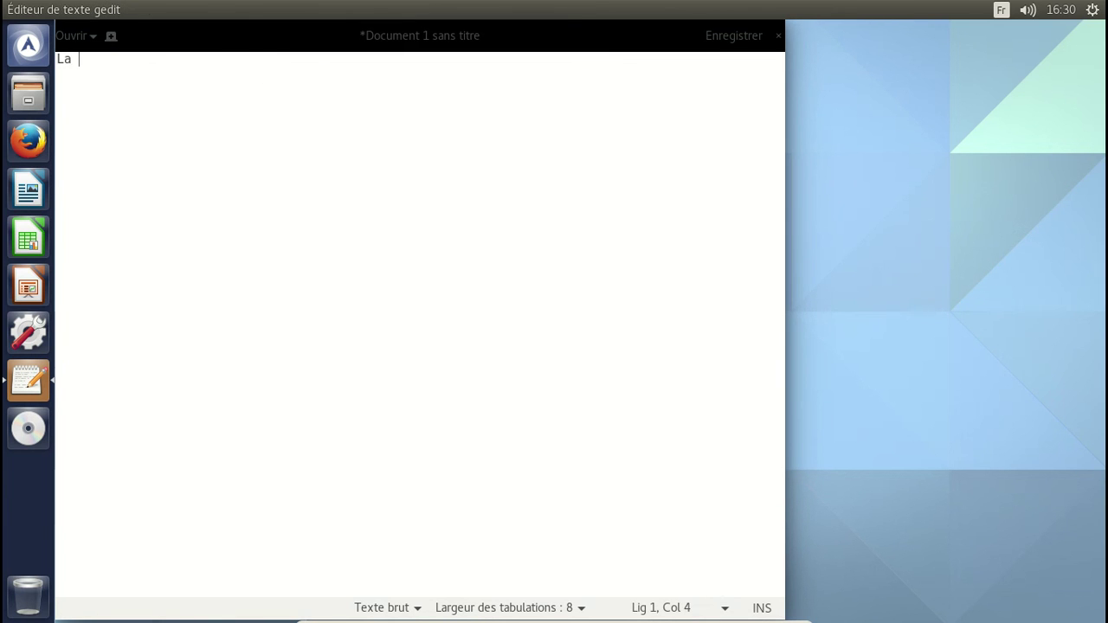
text(preuve que )
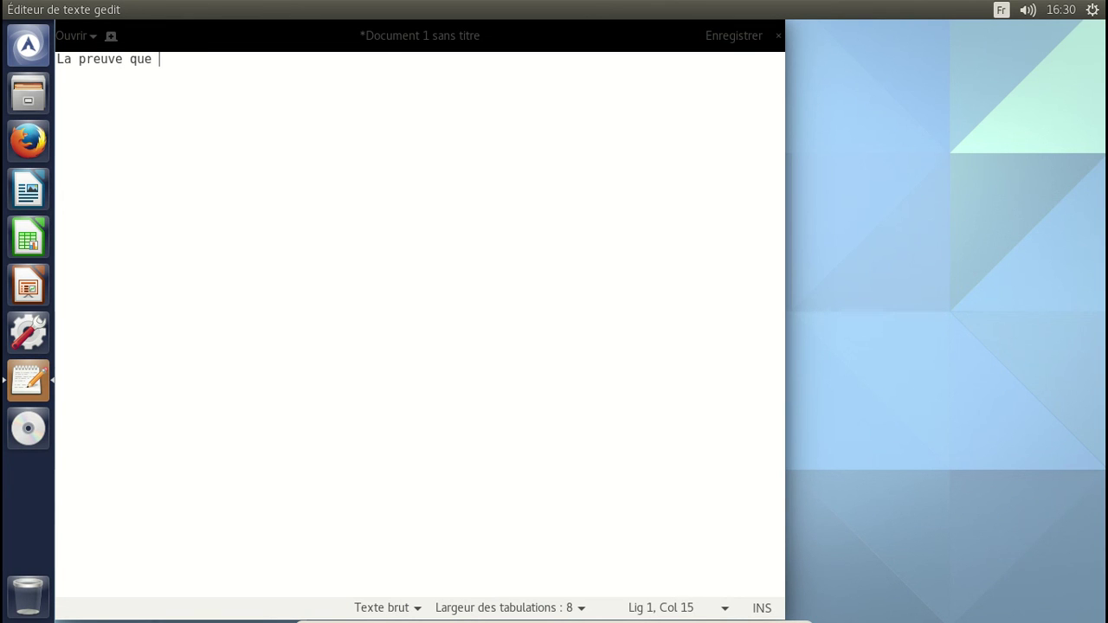
text(Gedit 3.20 fonctyio)
text(nn)
key(BackSpace)
key(BackSpace)
key(BackSpace)
key(BackSpace)
key(BackSpace)
text(onction)
key(BackSpace)
key(BackSpace)
key(BackSpace)
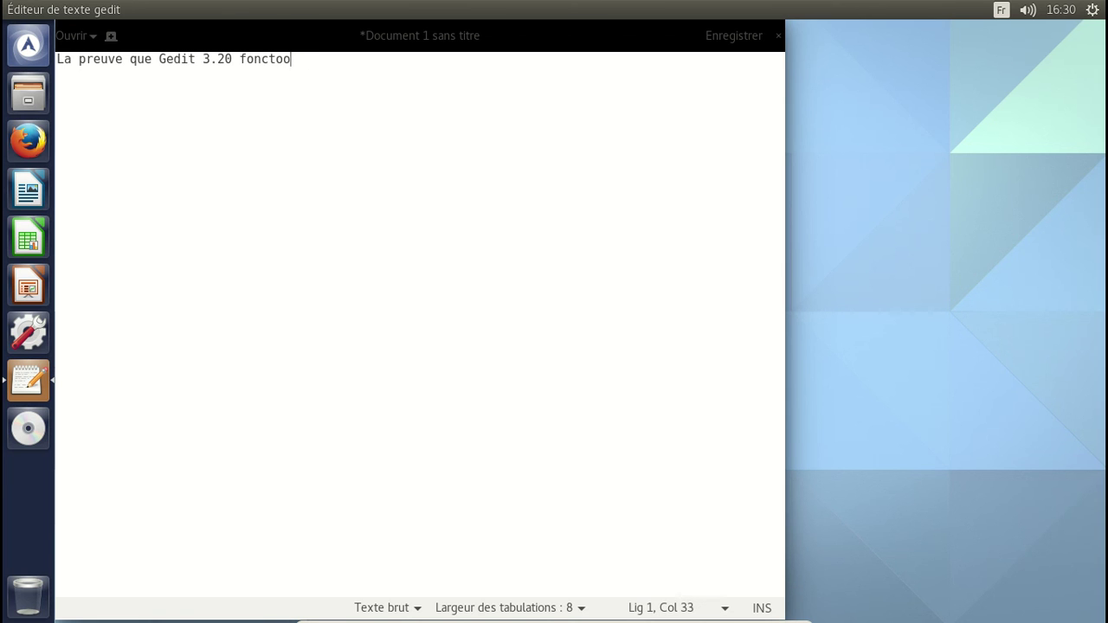
text(ionne :)=)
key(BackSpace)
Step: Check gedit's version in its About information and close the dialog
click(123, 9)
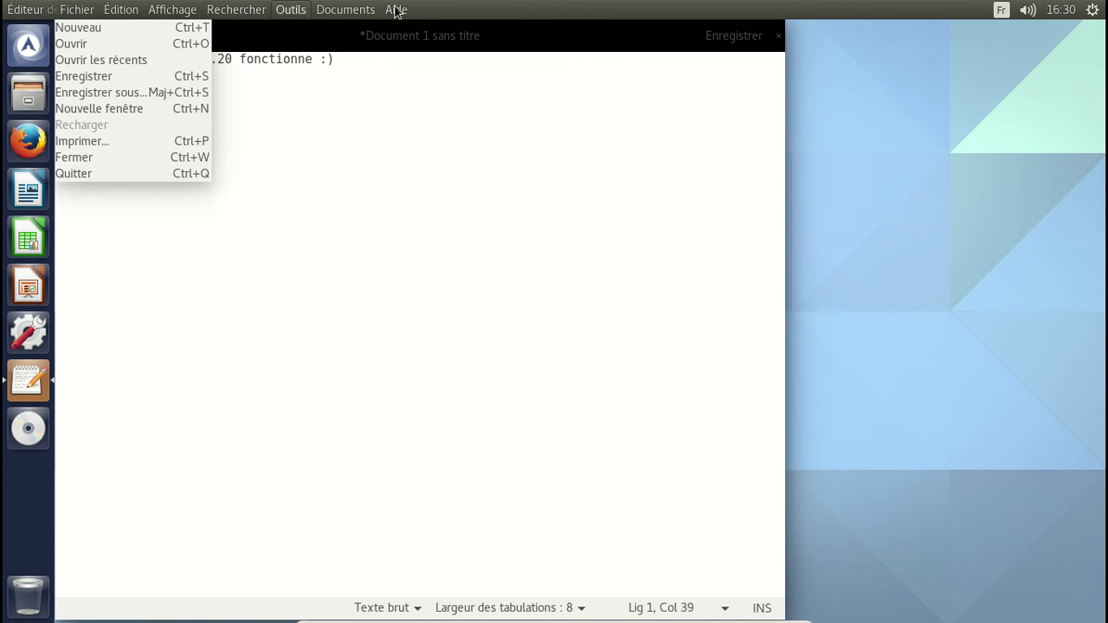
mouse_move(398, 10)
click(402, 43)
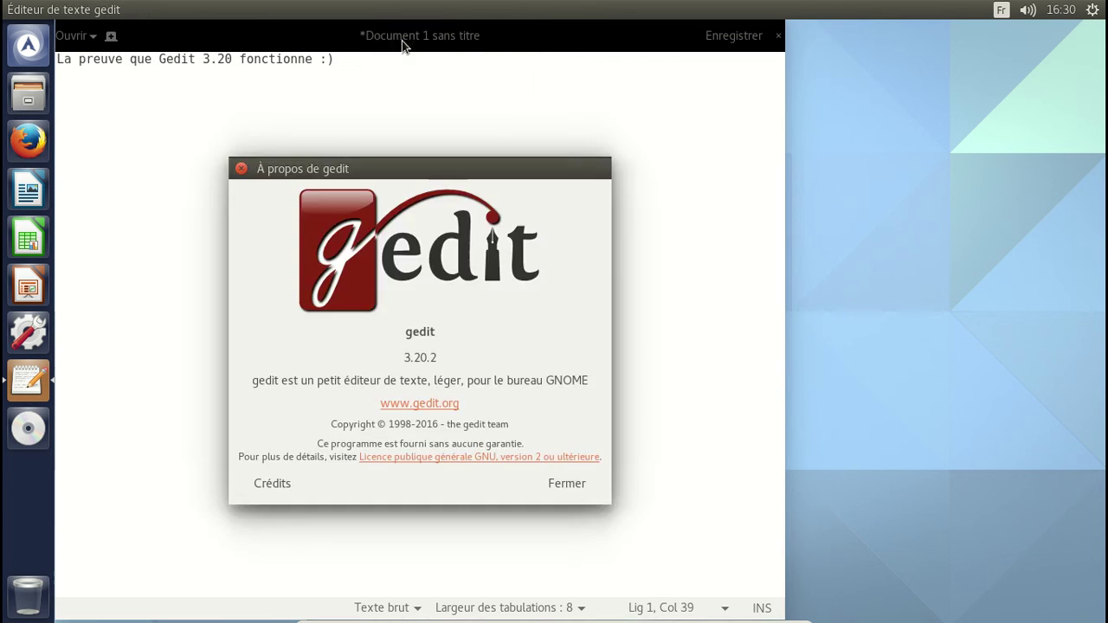
click(241, 169)
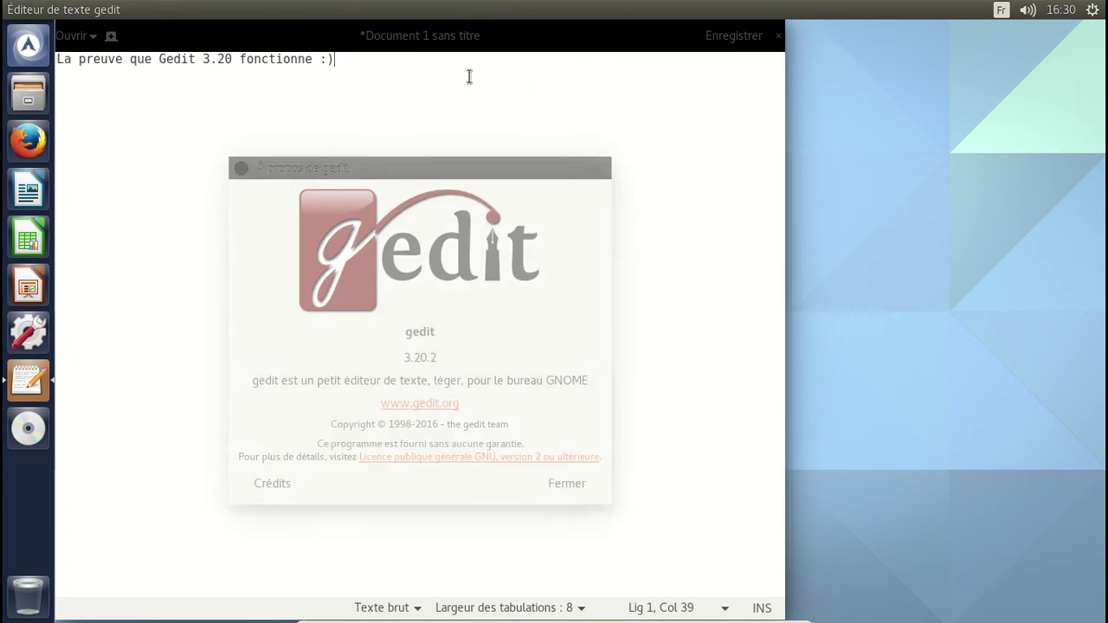
Step: Close gedit without saving the document and shut down the Arch Linux virtual machine
click(779, 34)
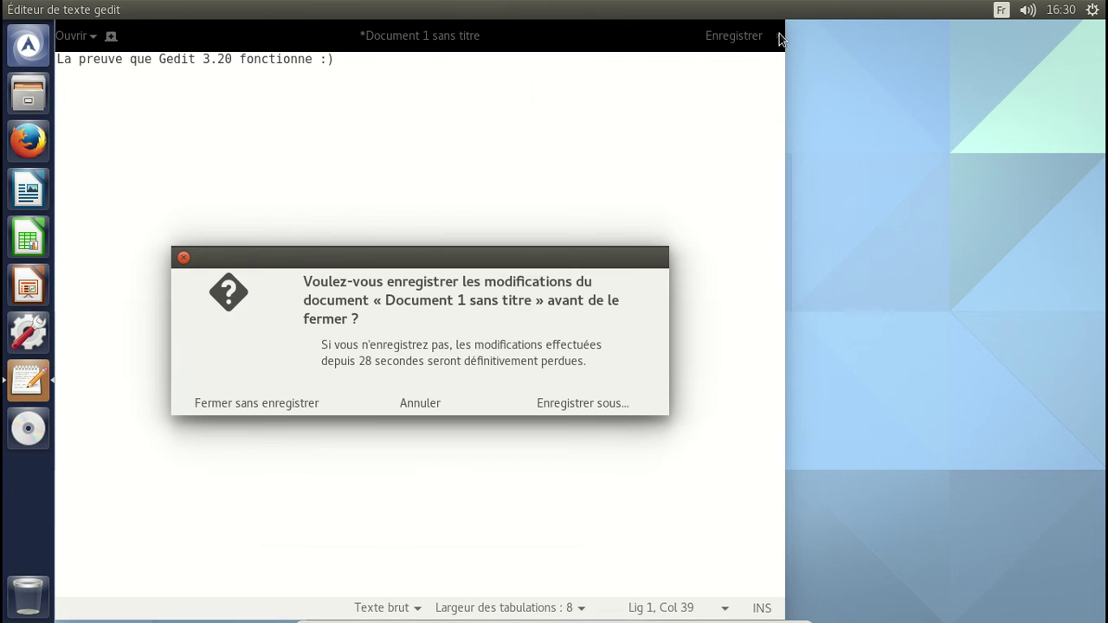
click(313, 401)
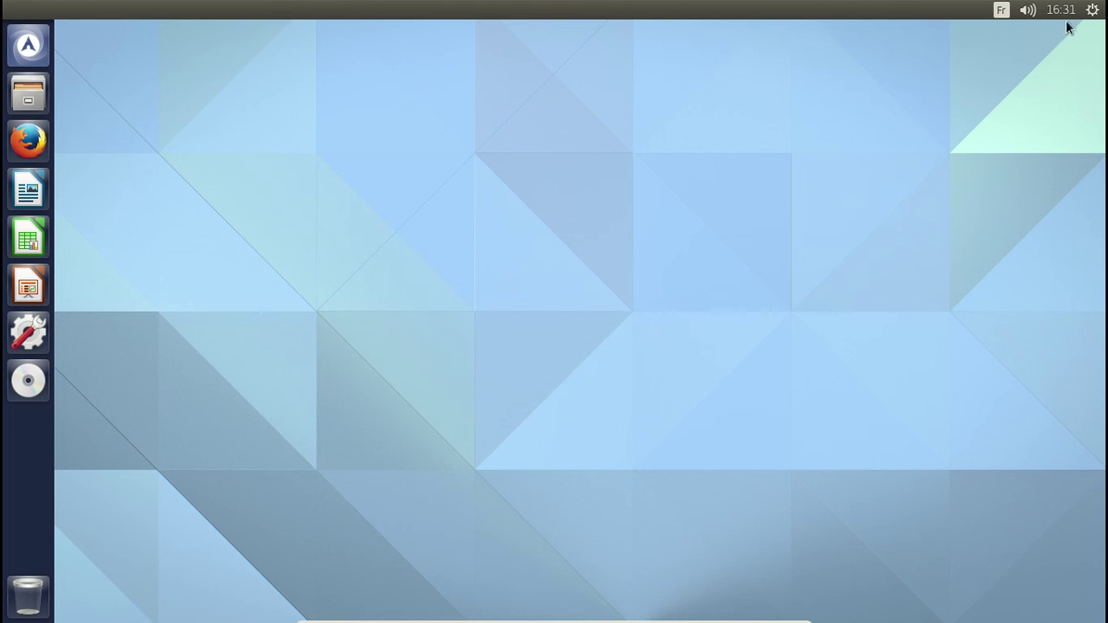
click(1092, 10)
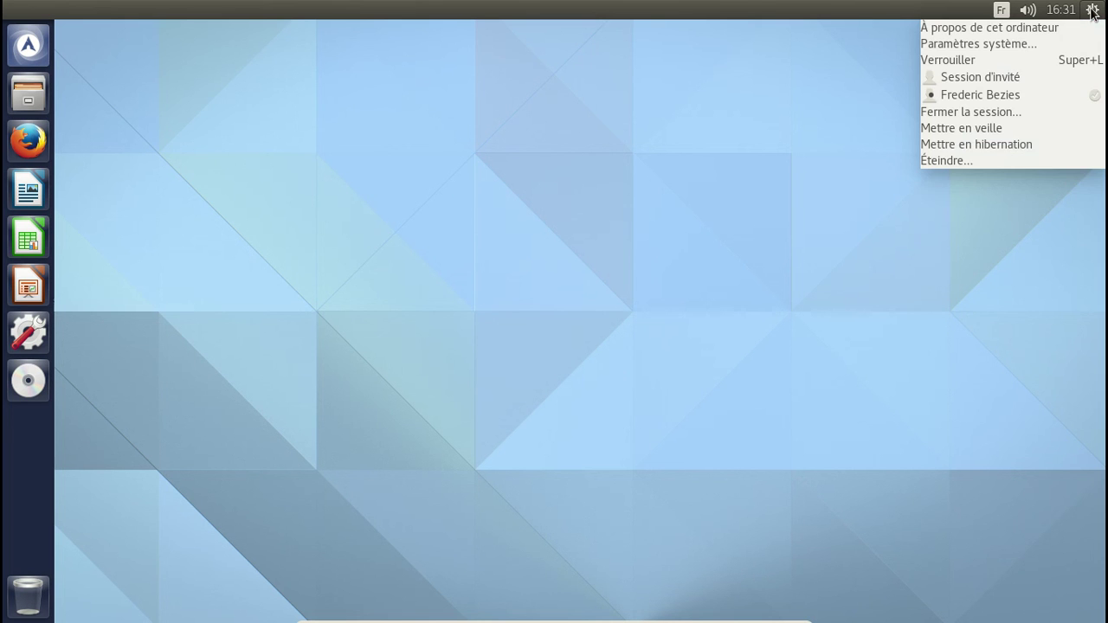
click(986, 159)
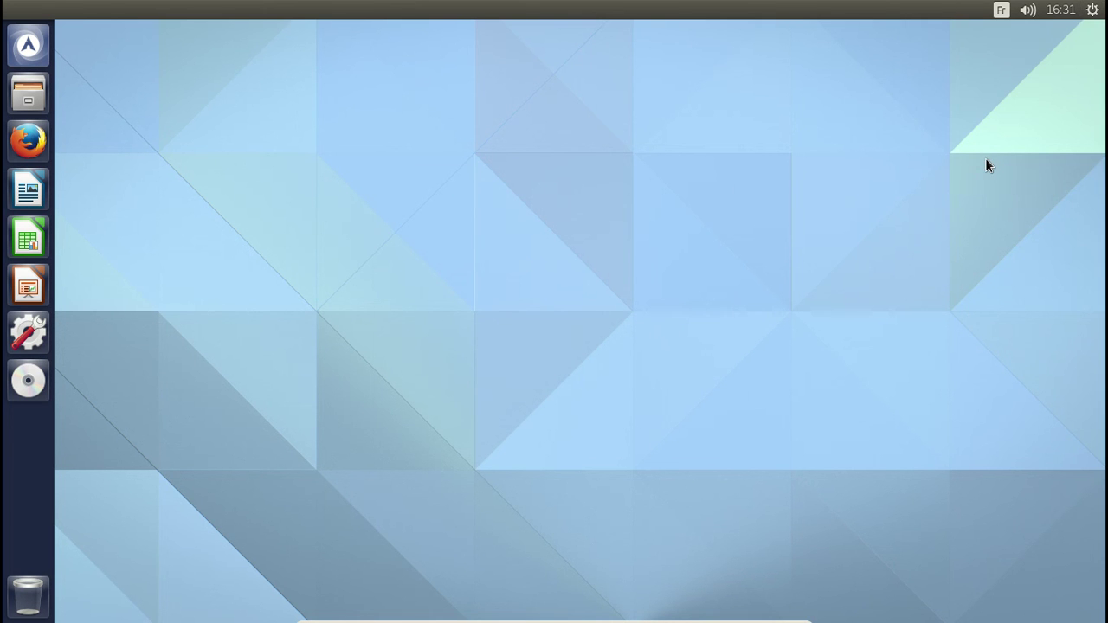
click(638, 346)
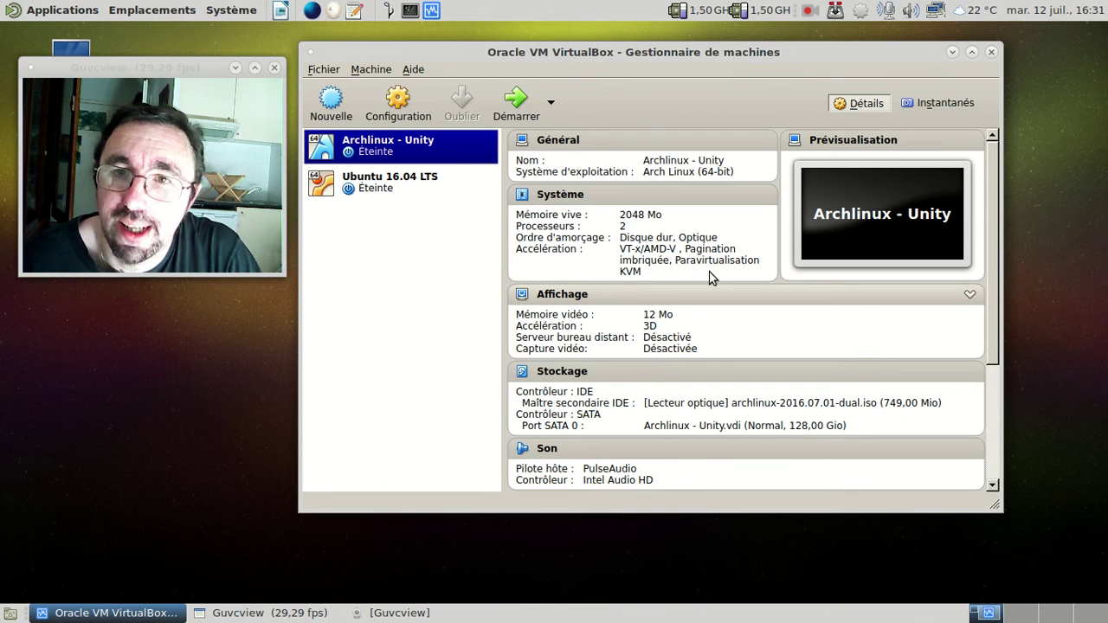
Step: Compare the system details of both virtual machines and set Ubuntu 16.04 LTS to 2 processors
click(450, 183)
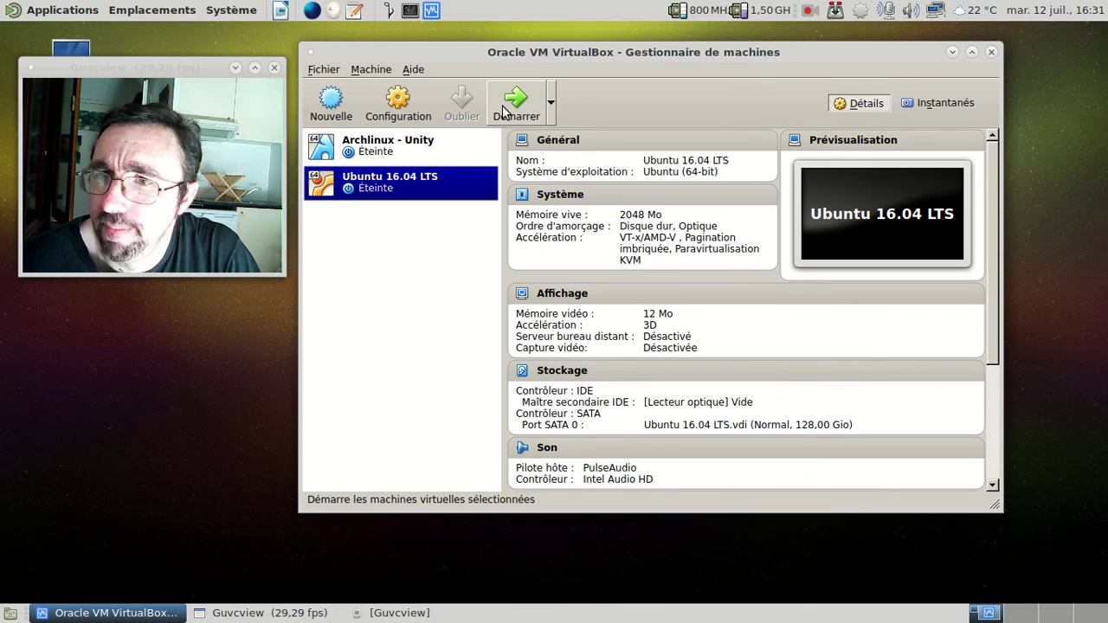
click(446, 156)
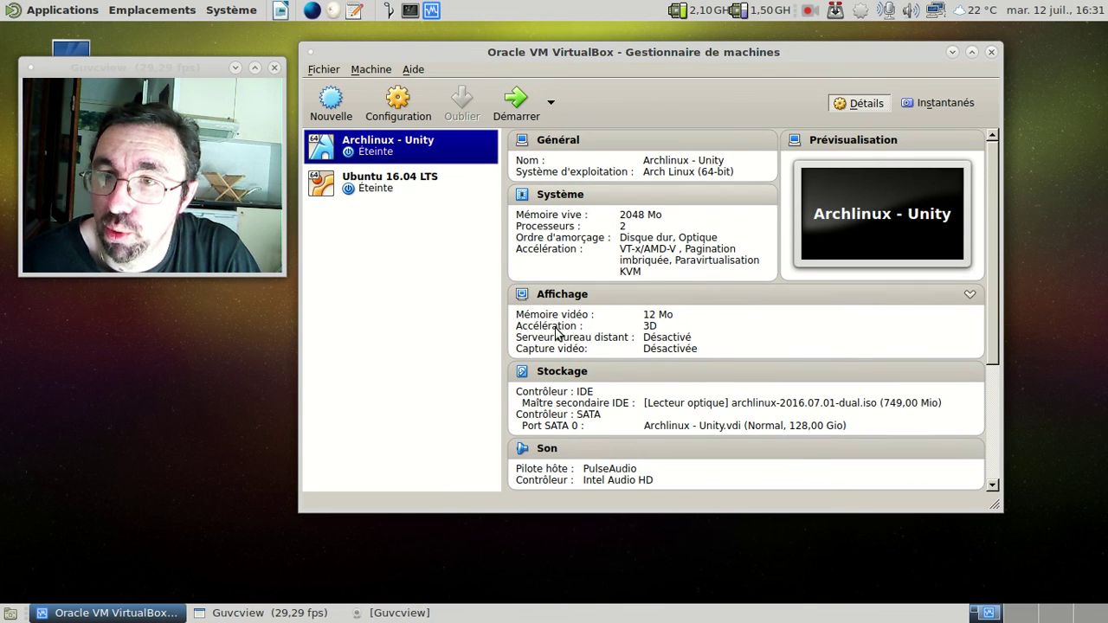
click(412, 182)
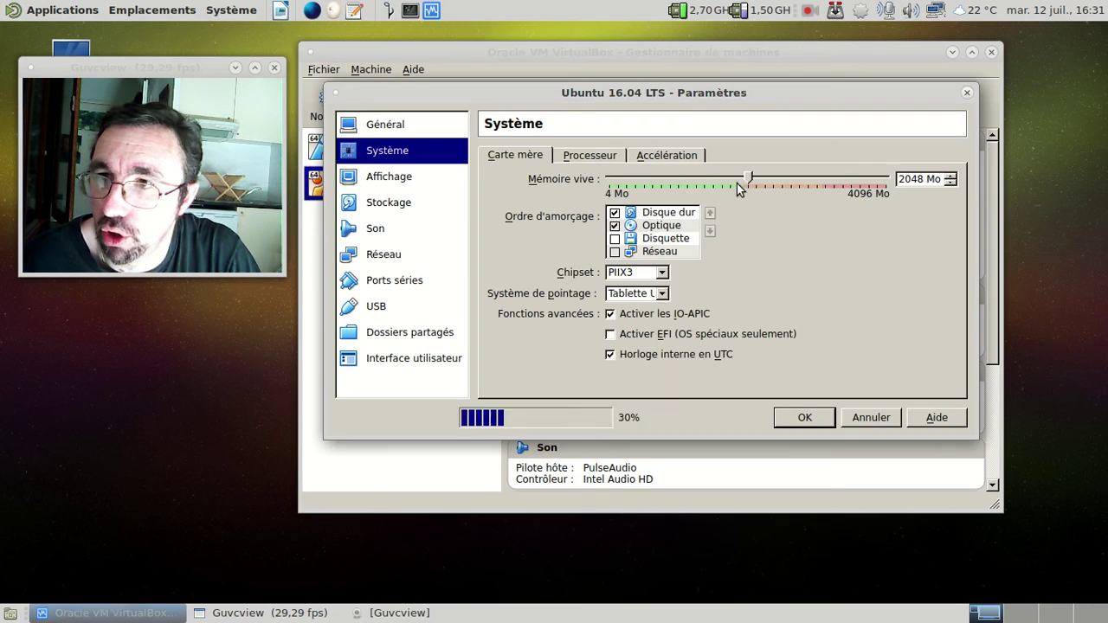
click(698, 199)
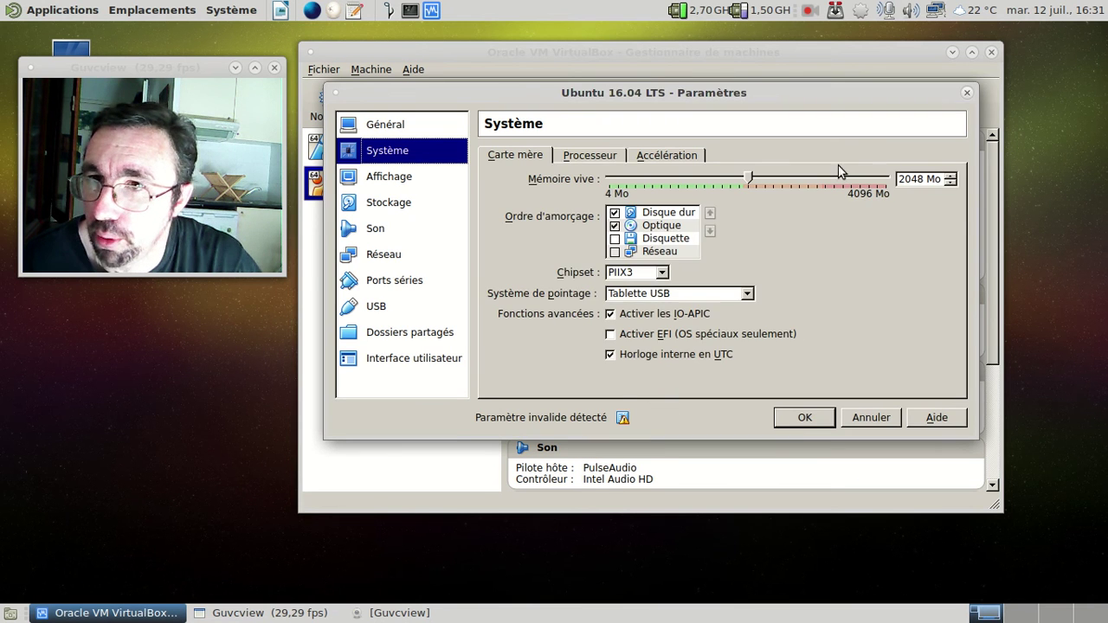
click(589, 155)
click(951, 175)
click(805, 419)
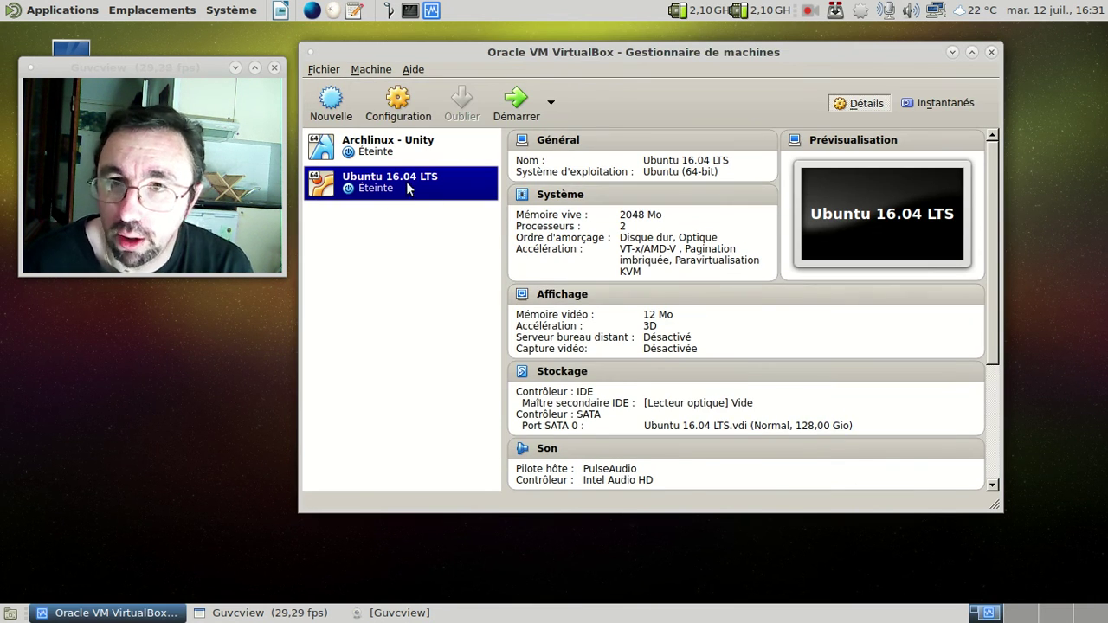
Step: Check the details of Archlinux - Unity against those of Ubuntu 16.04 LTS once more
click(480, 140)
key(Down)
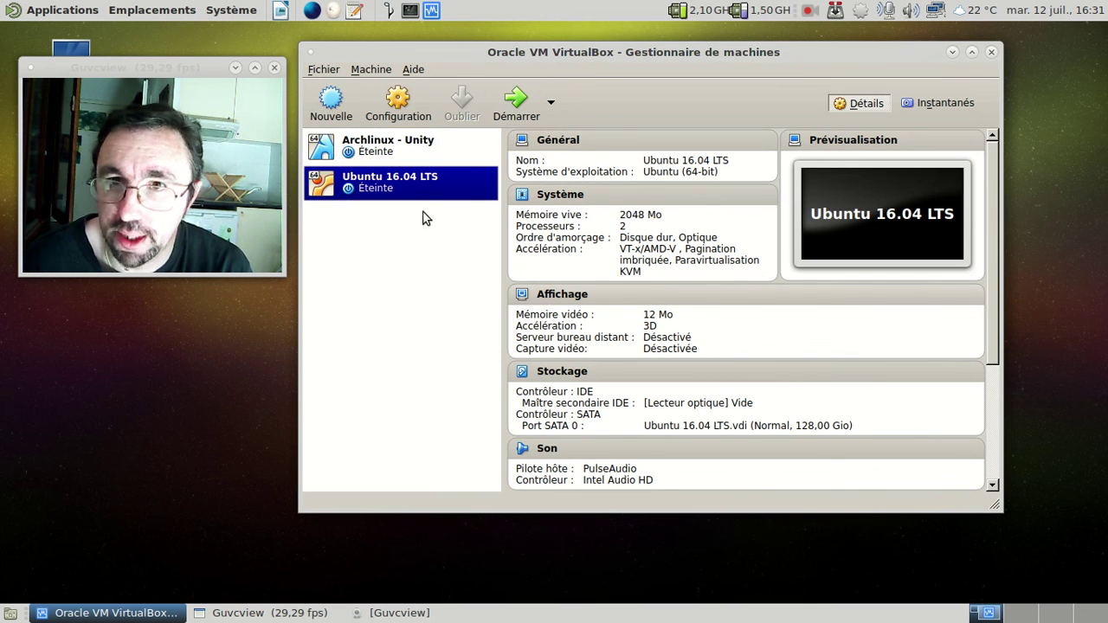
click(417, 154)
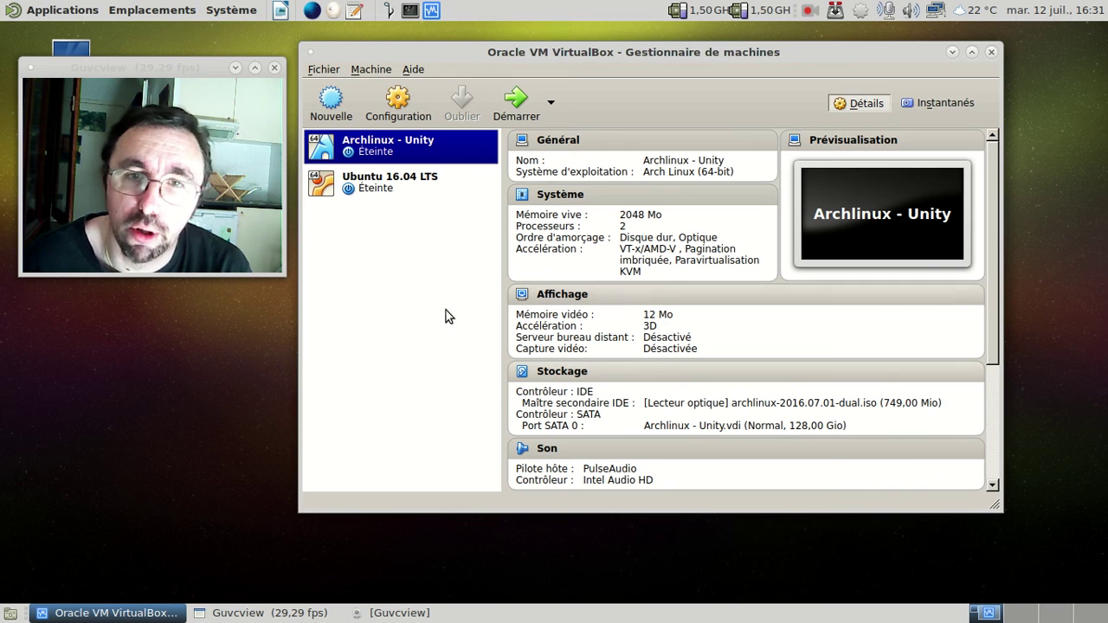
Step: Start the Ubuntu 16.04 LTS virtual machine and log in with the account password
click(371, 198)
click(514, 102)
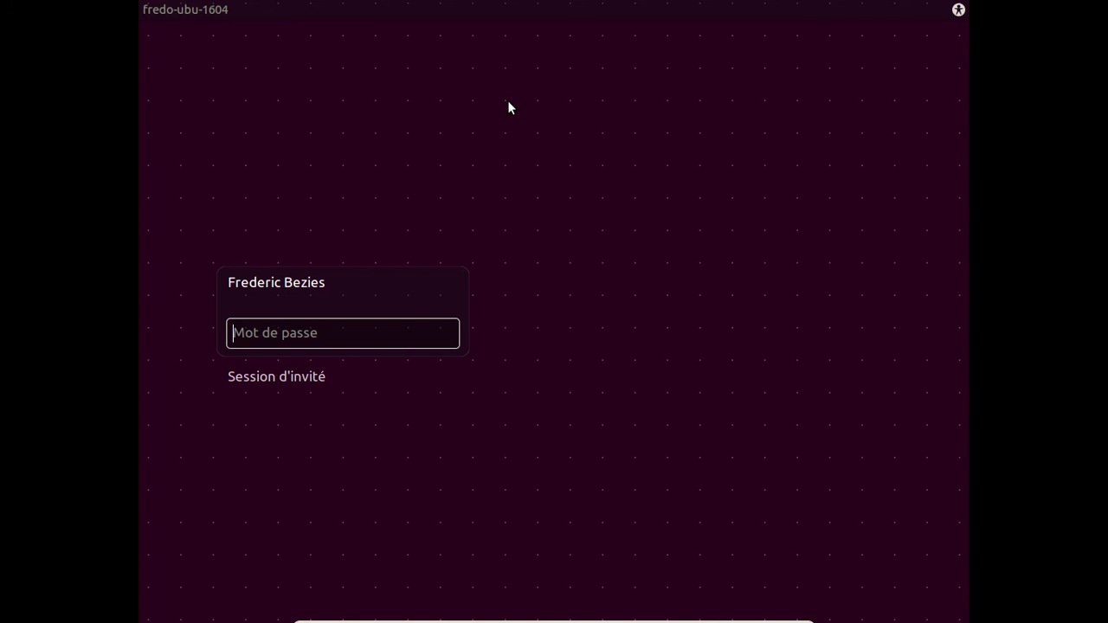
text(********)
key(Return)
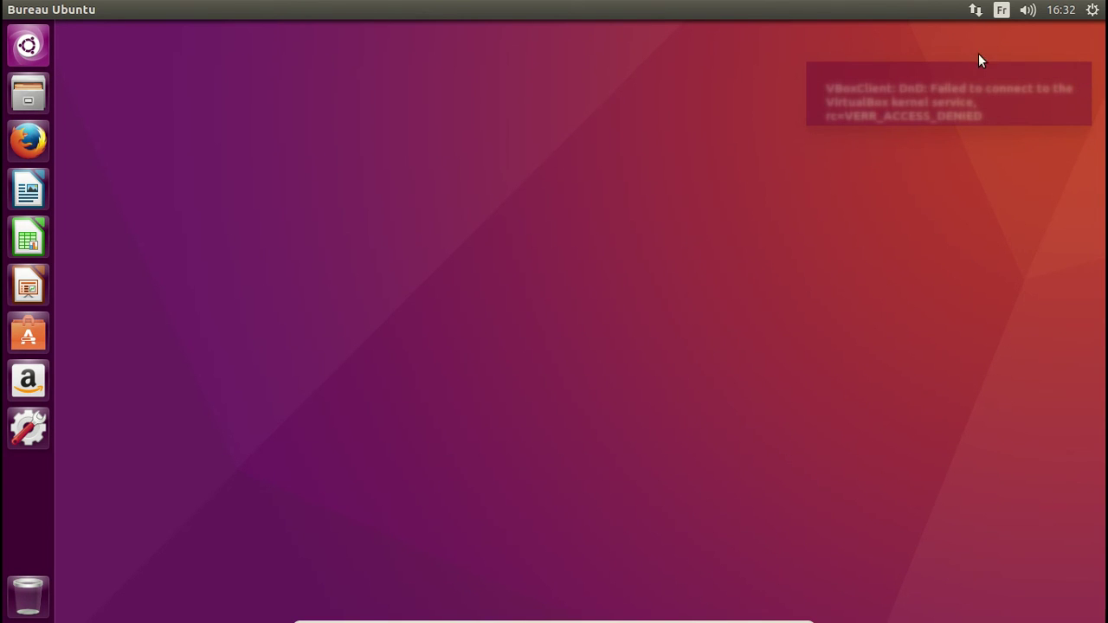
Step: Look at the network indicator's menu on the Ubuntu desktop and close it again
click(974, 10)
click(975, 10)
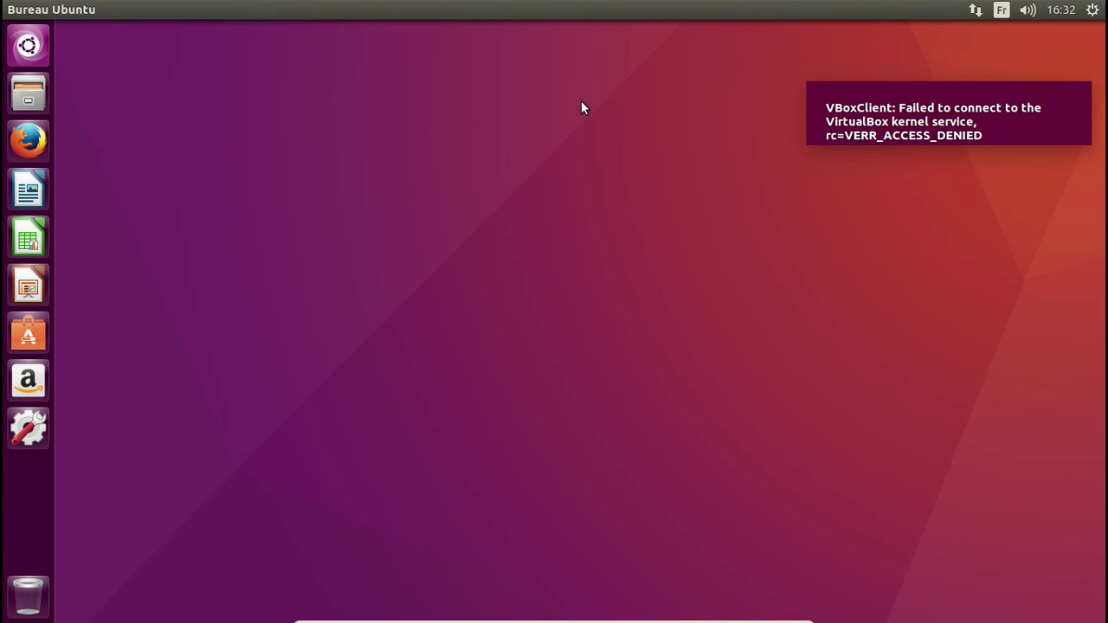
Step: Open the file manager, check its version in the About information and close both windows
click(29, 95)
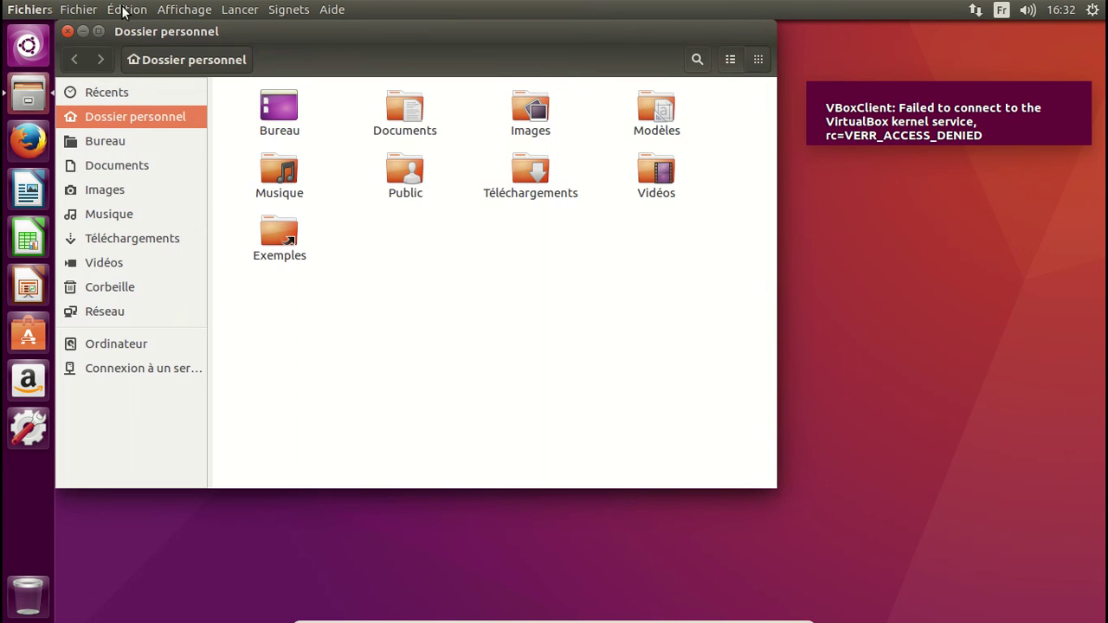
click(330, 10)
click(356, 141)
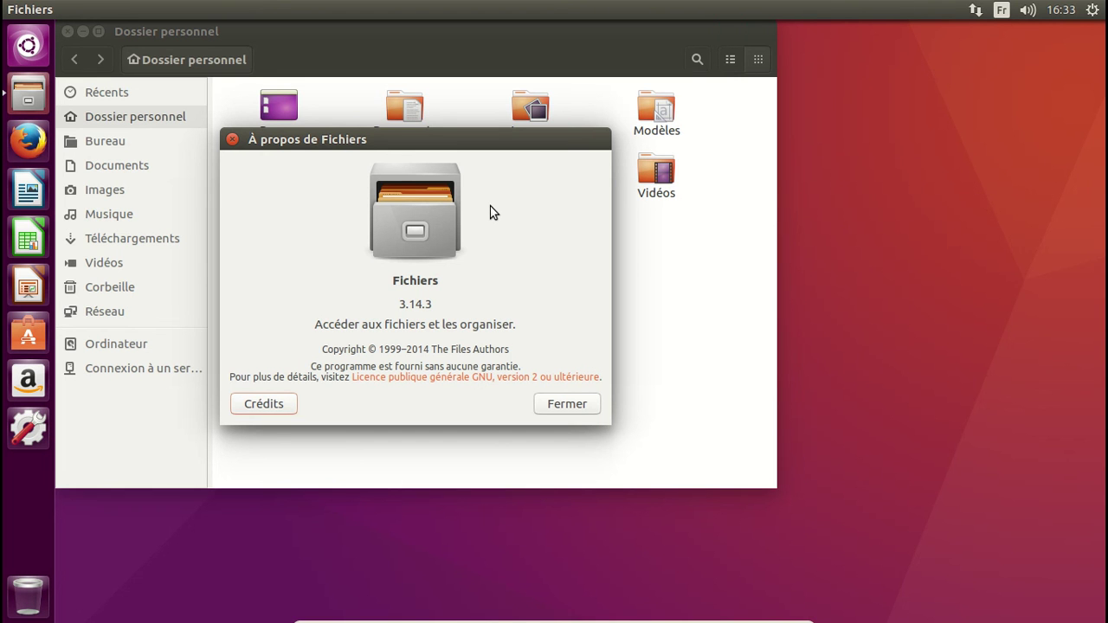
click(232, 139)
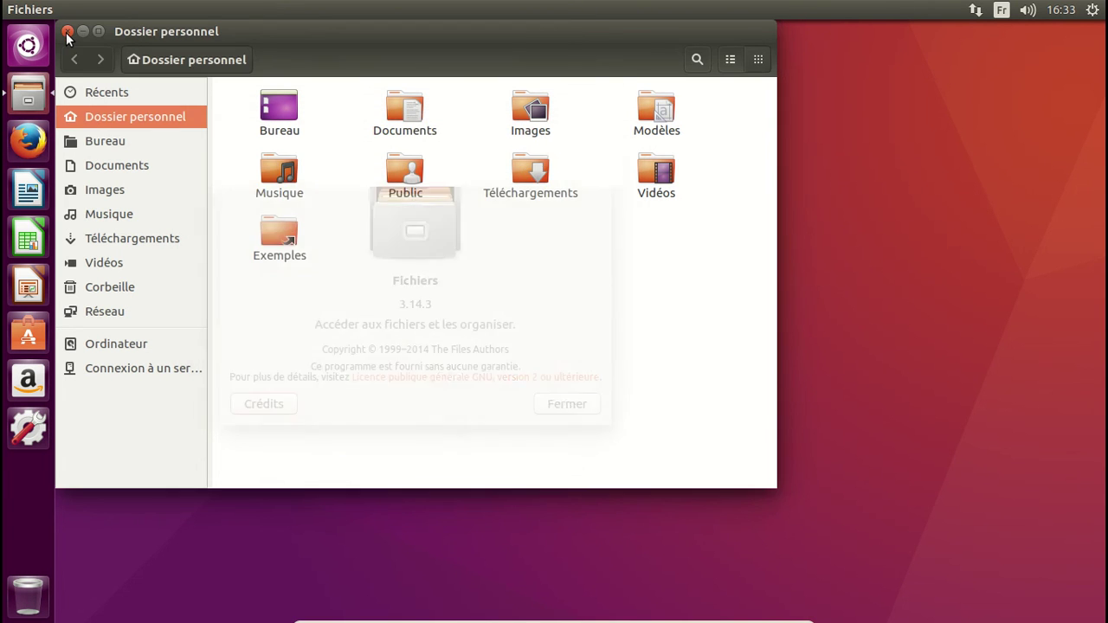
click(68, 32)
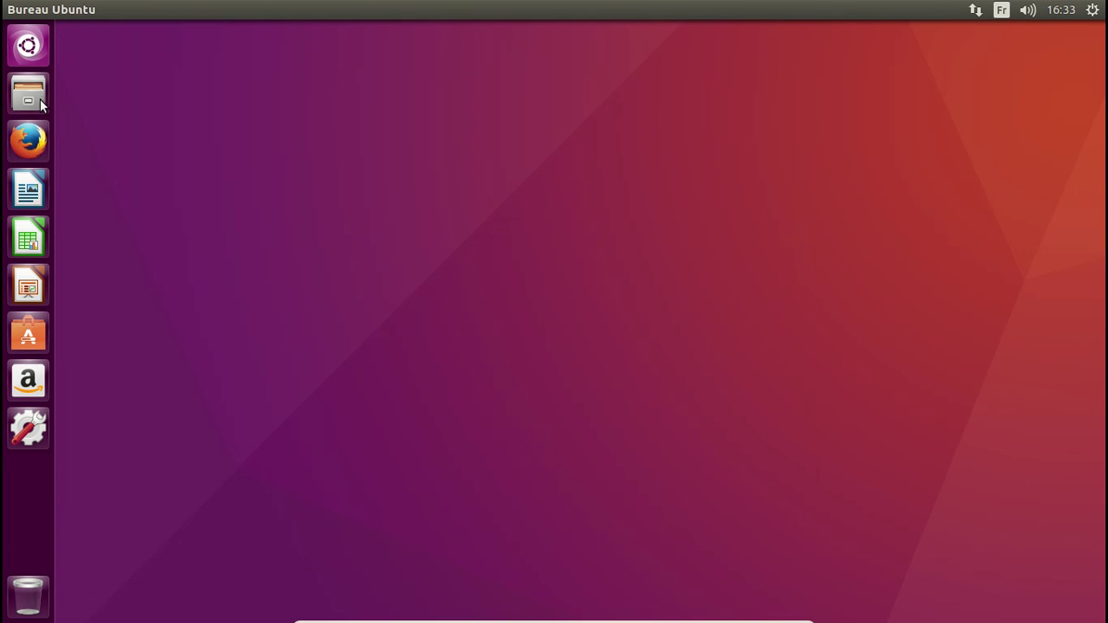
Step: Look through all the dashboard plugins among the Dash's applications and preview the Calculatrice plugin's description
click(28, 46)
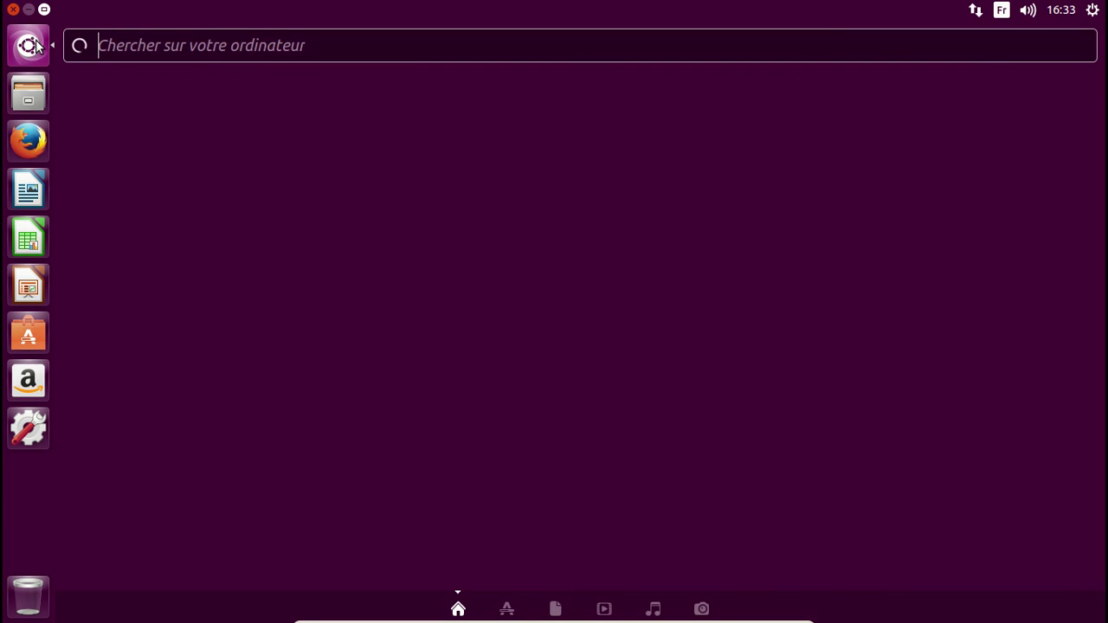
click(506, 609)
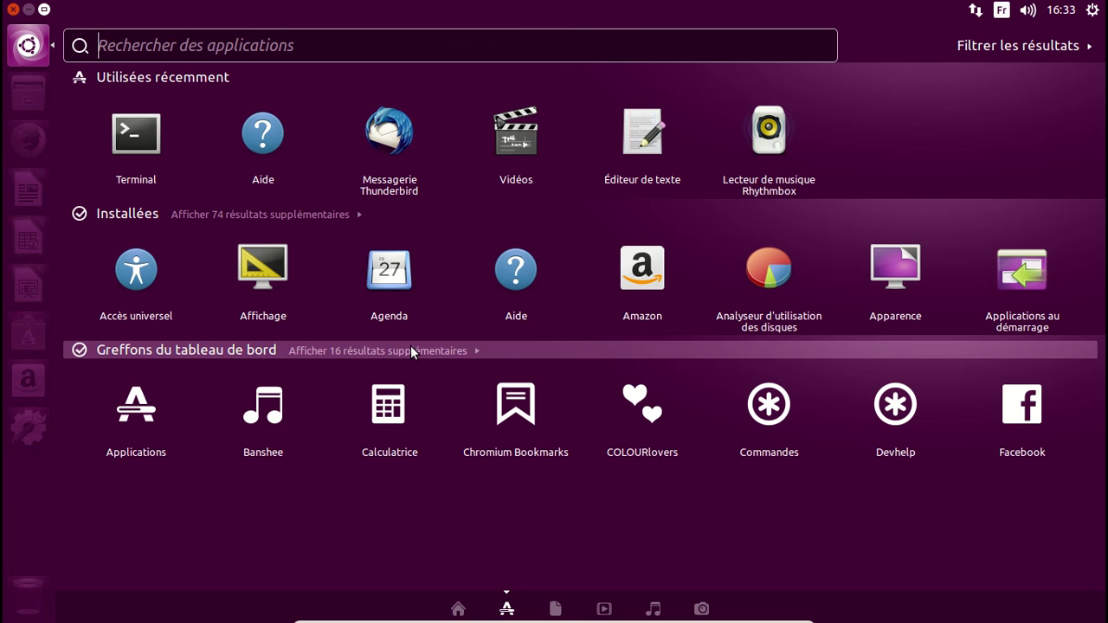
click(410, 350)
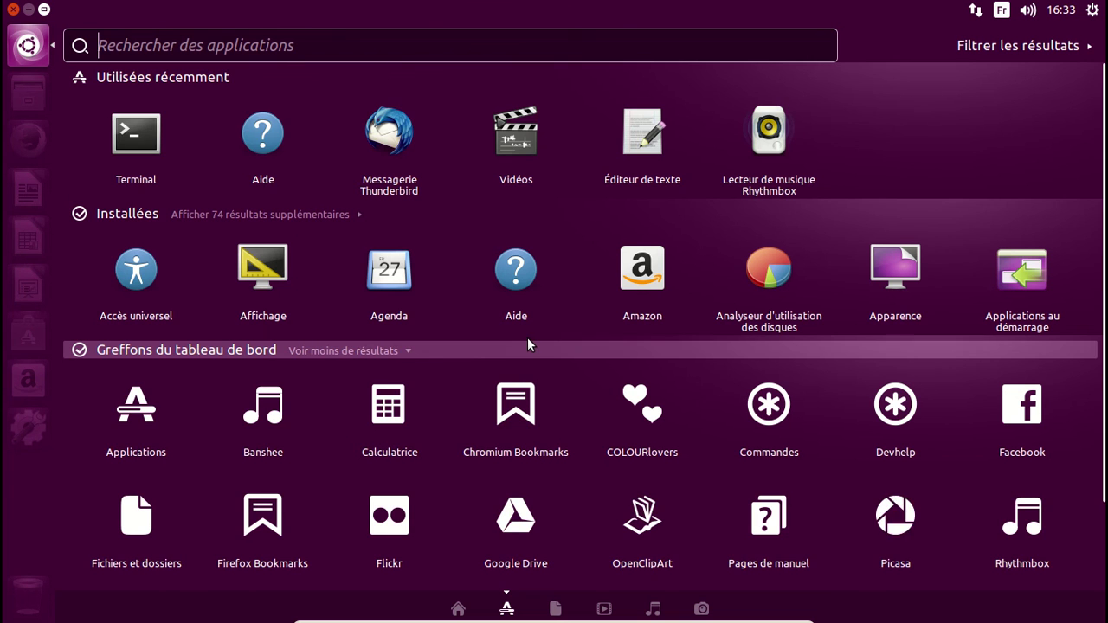
scroll(527, 337, down, 3)
scroll(398, 313, down, 2)
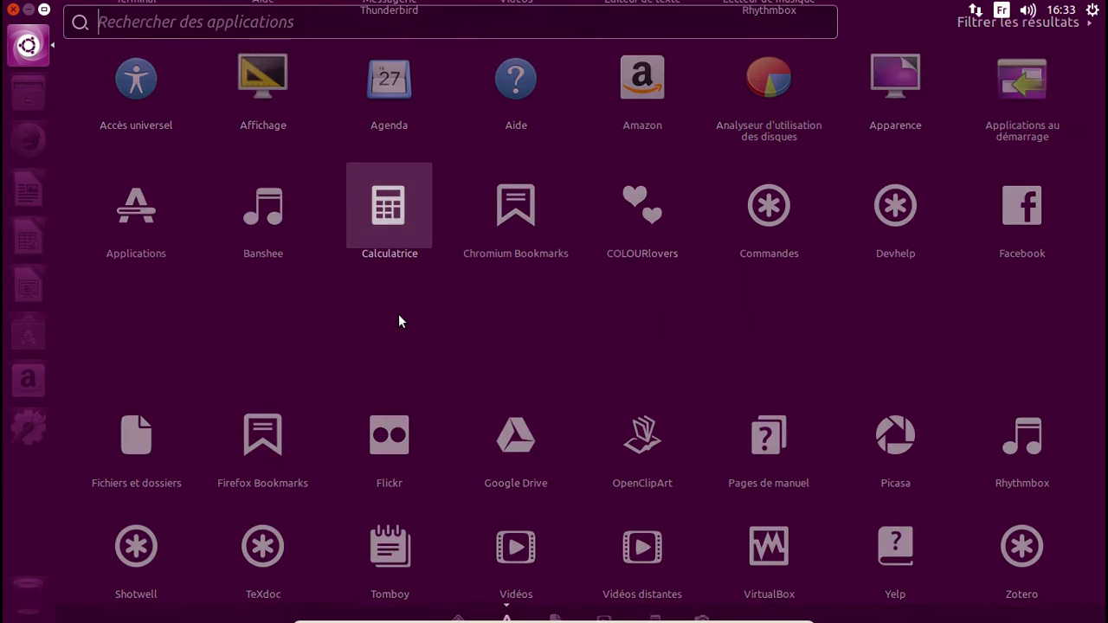
click(398, 321)
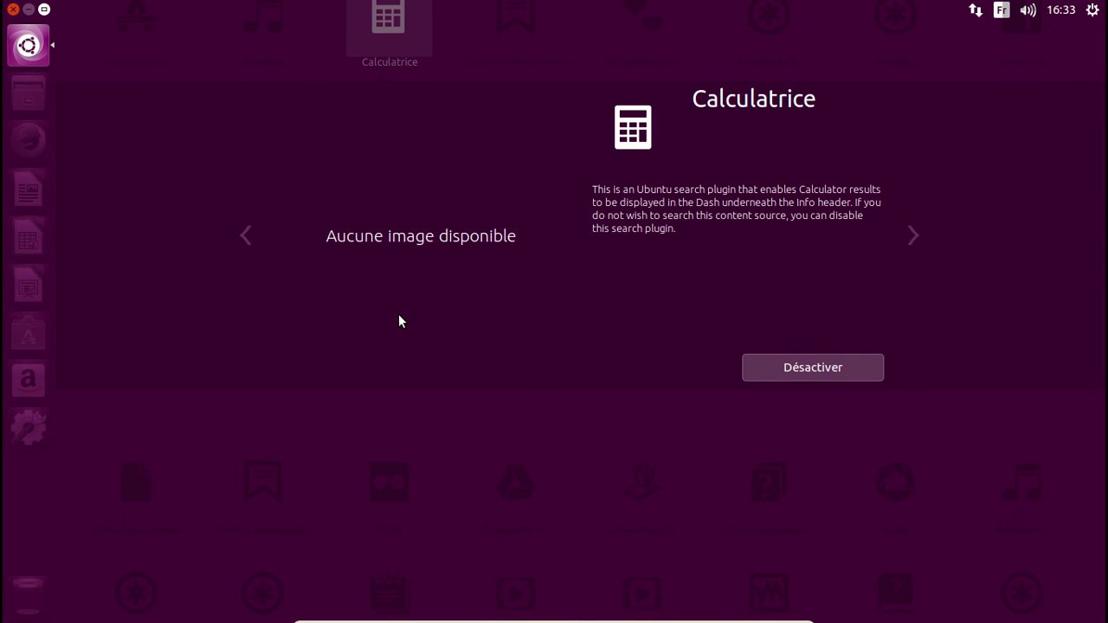
key(Escape)
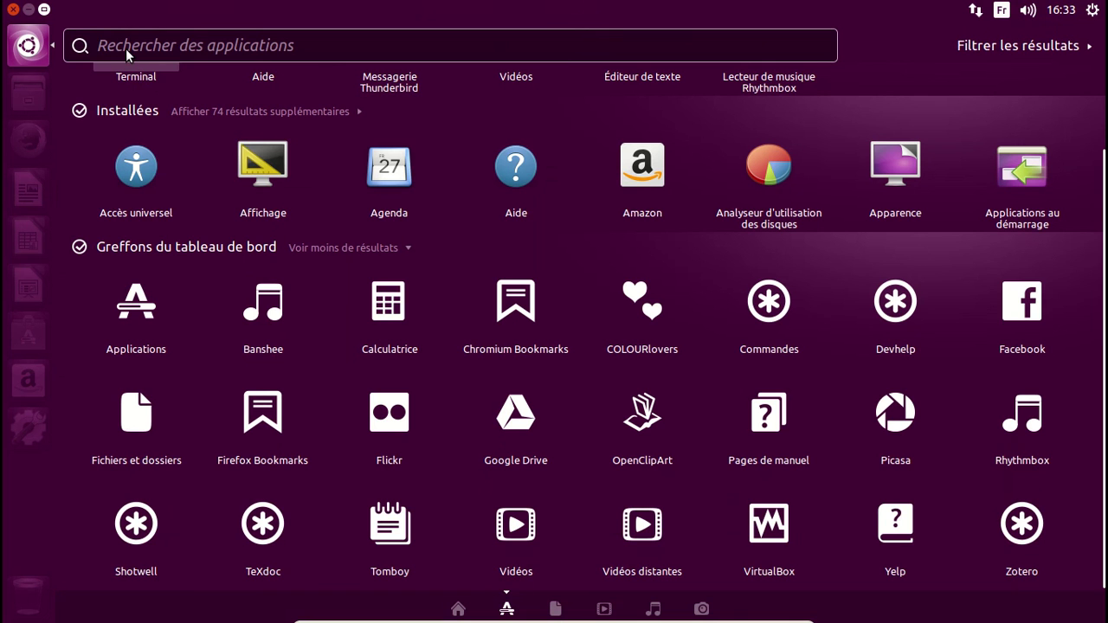
Step: Search the applications for gedit, launch the text editor and show its version in the About information
text(gedit)
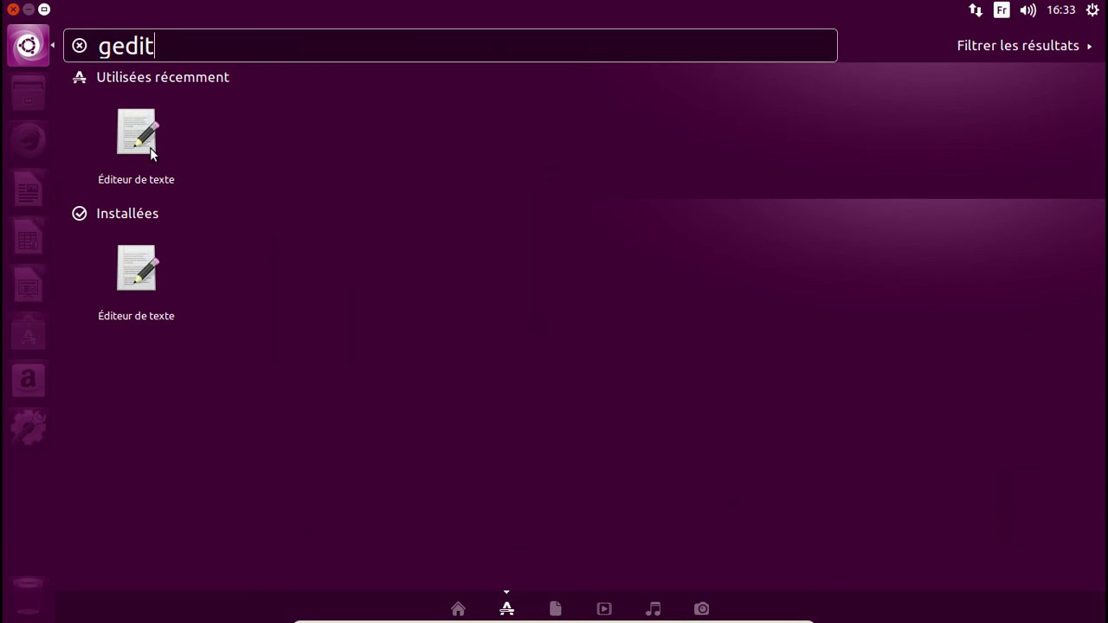
click(149, 147)
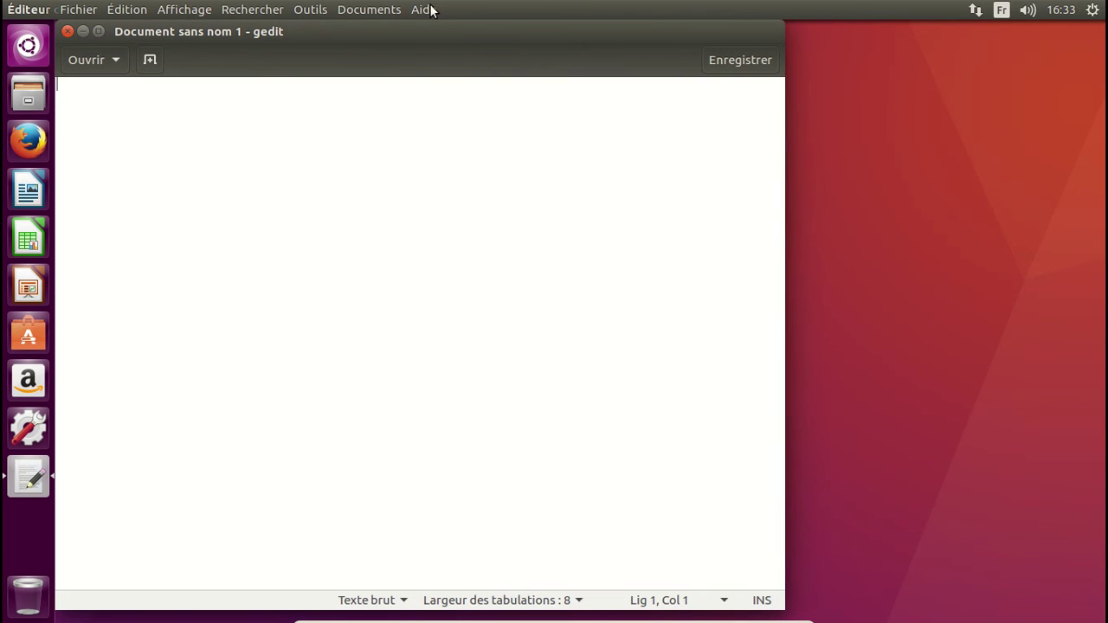
click(428, 9)
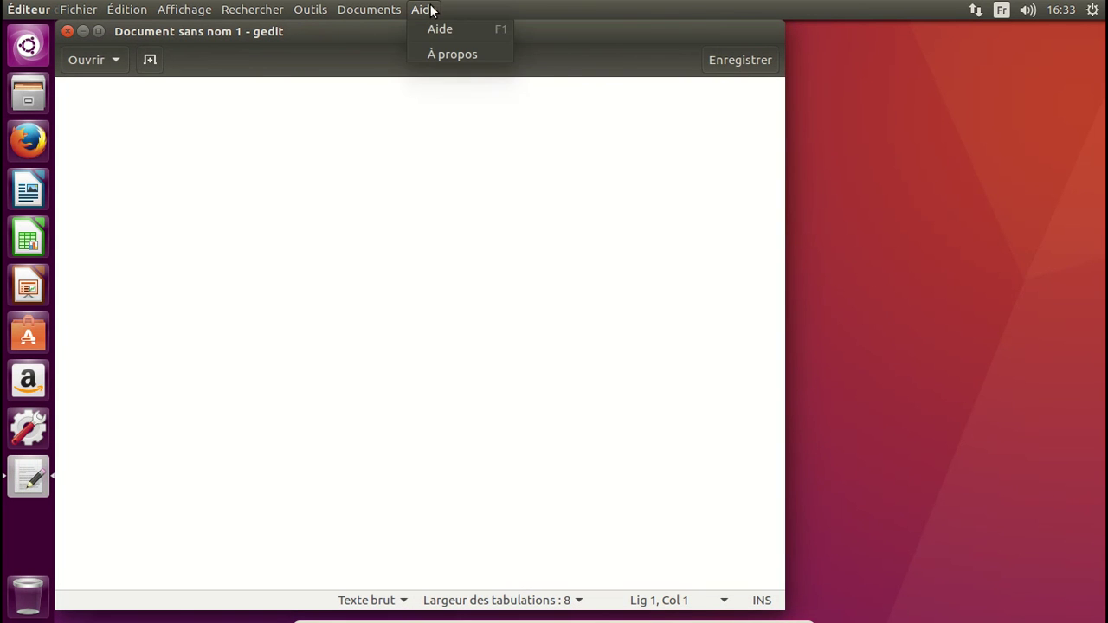
click(446, 53)
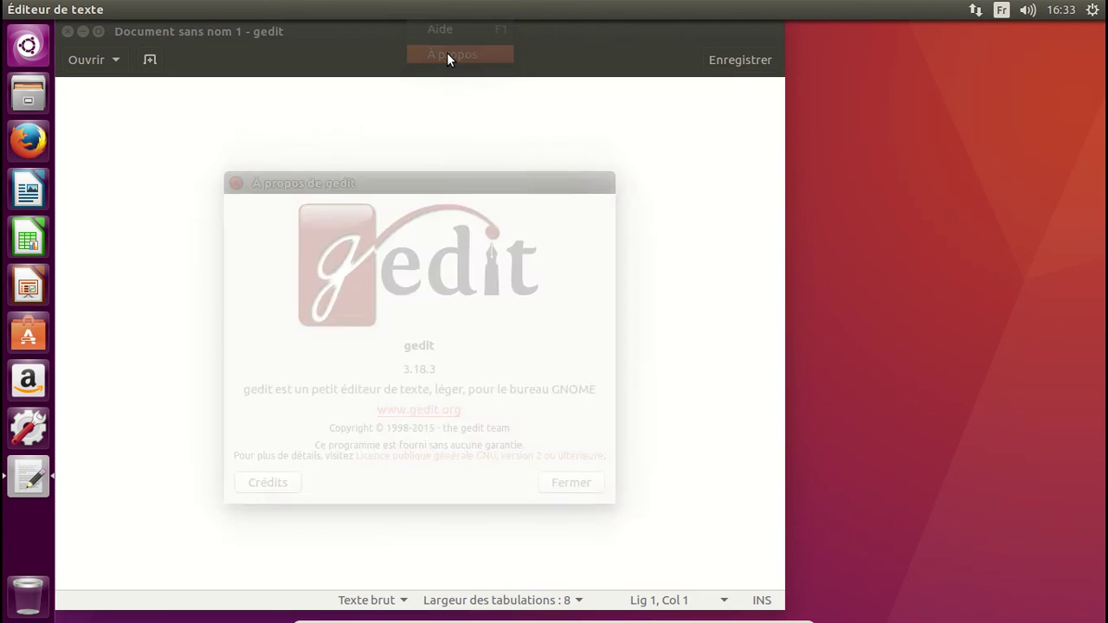
Step: Close the About information for gedit and the text editor's window
click(574, 489)
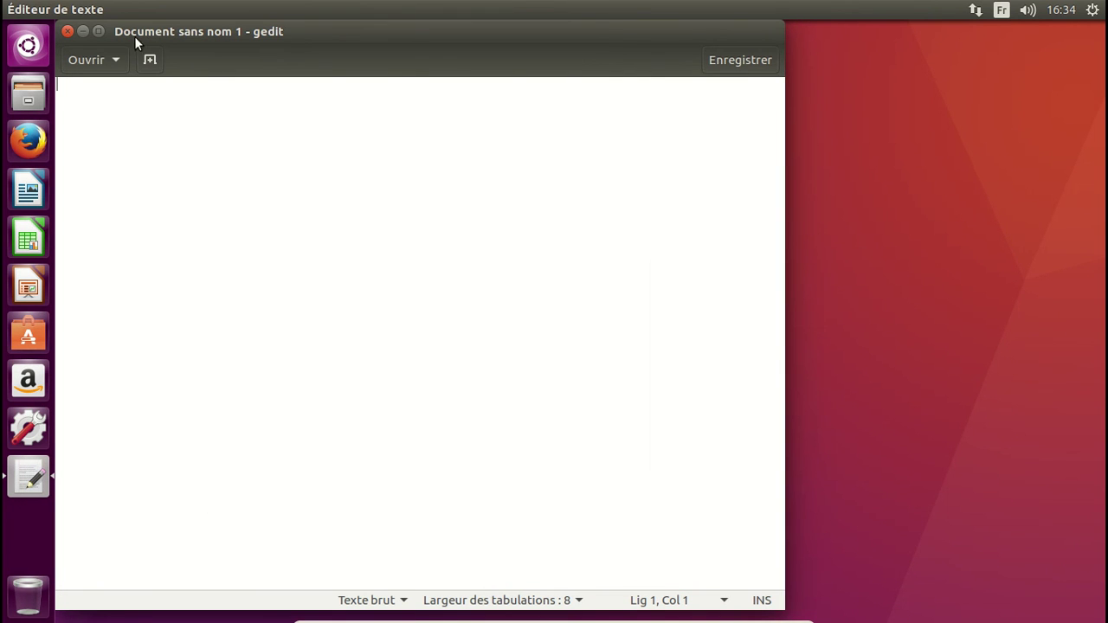
click(66, 31)
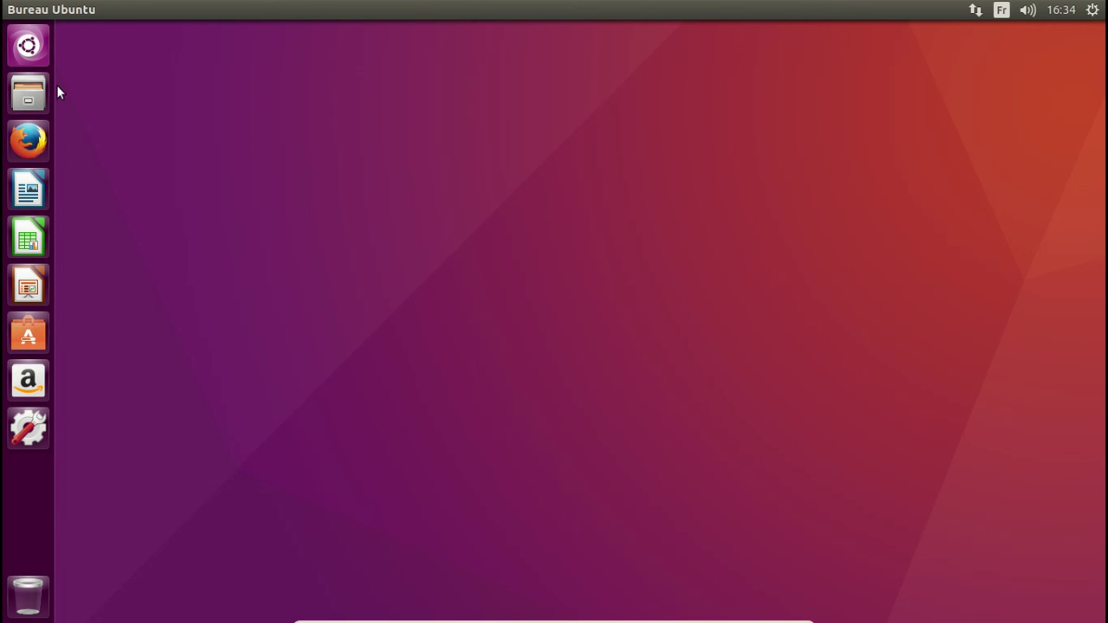
Step: Open the system settings, view the summary in the system details and close the window
click(31, 422)
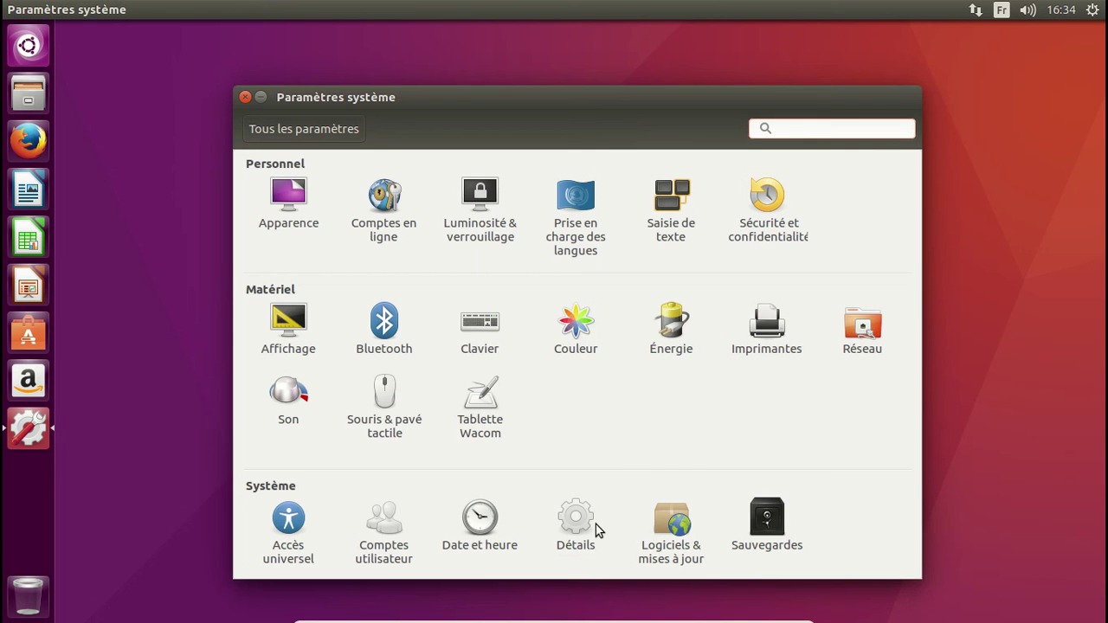
click(597, 527)
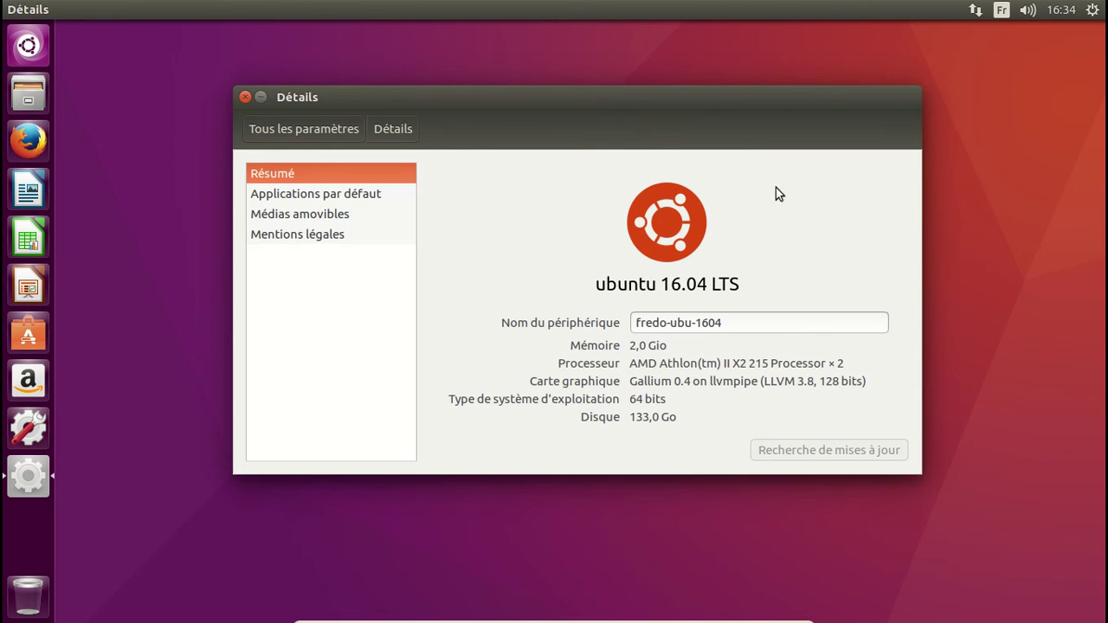
click(247, 96)
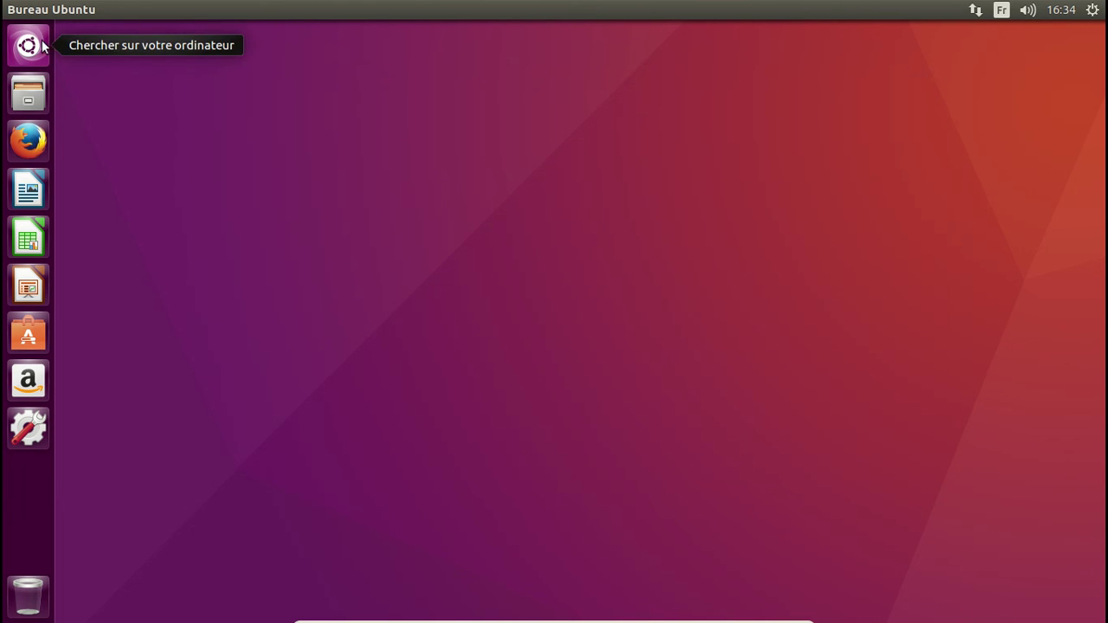
Step: Shut down the Ubuntu system from the session options and confirm the shutdown
click(1092, 9)
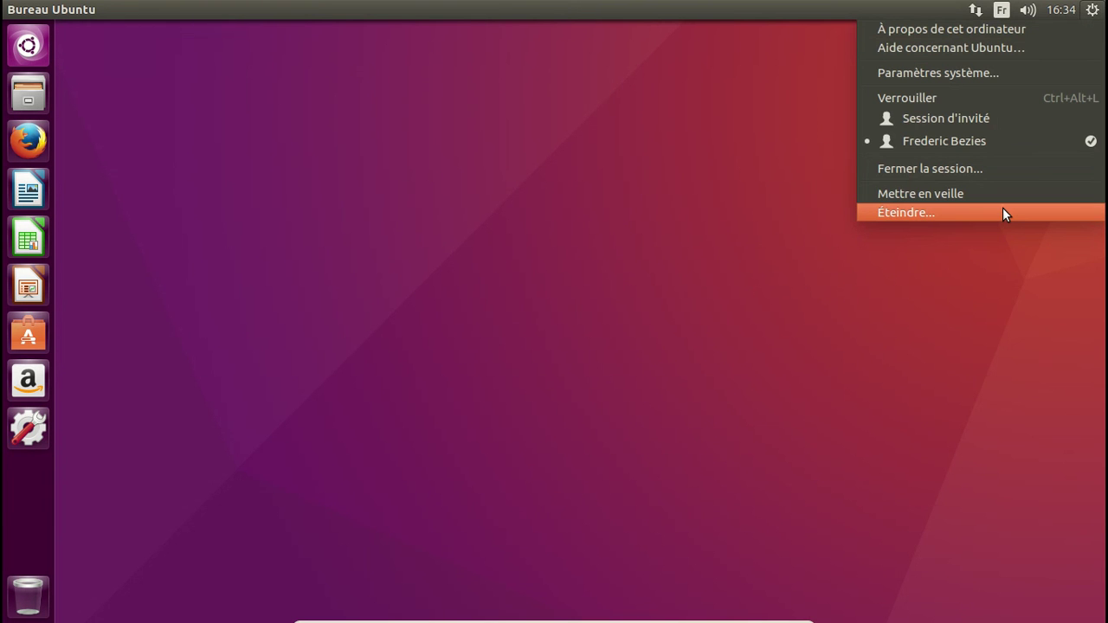
click(1002, 209)
click(671, 323)
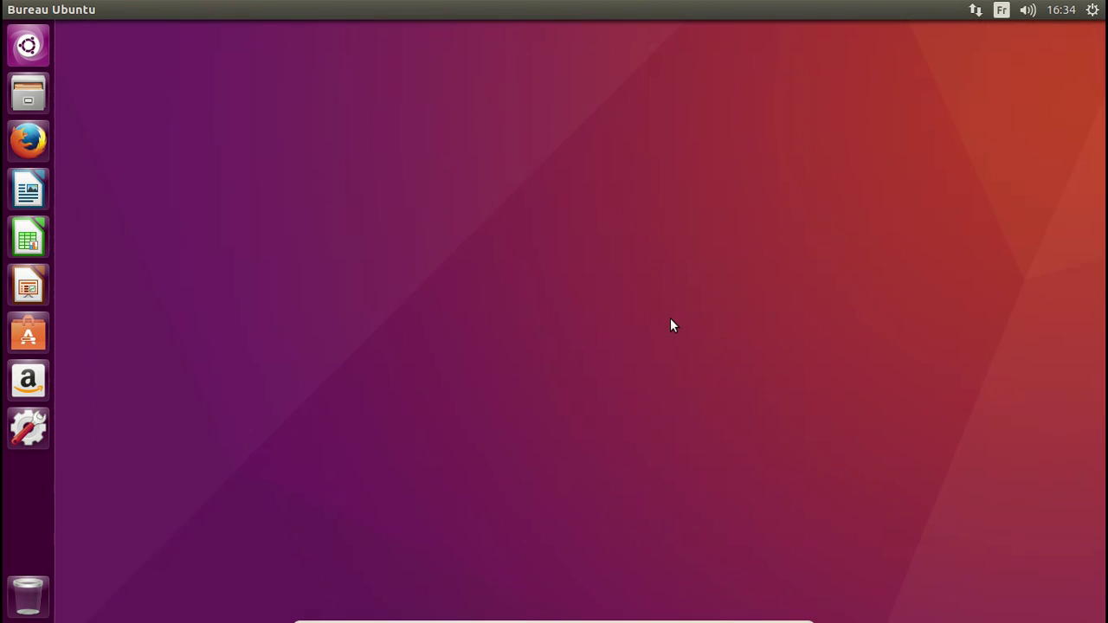